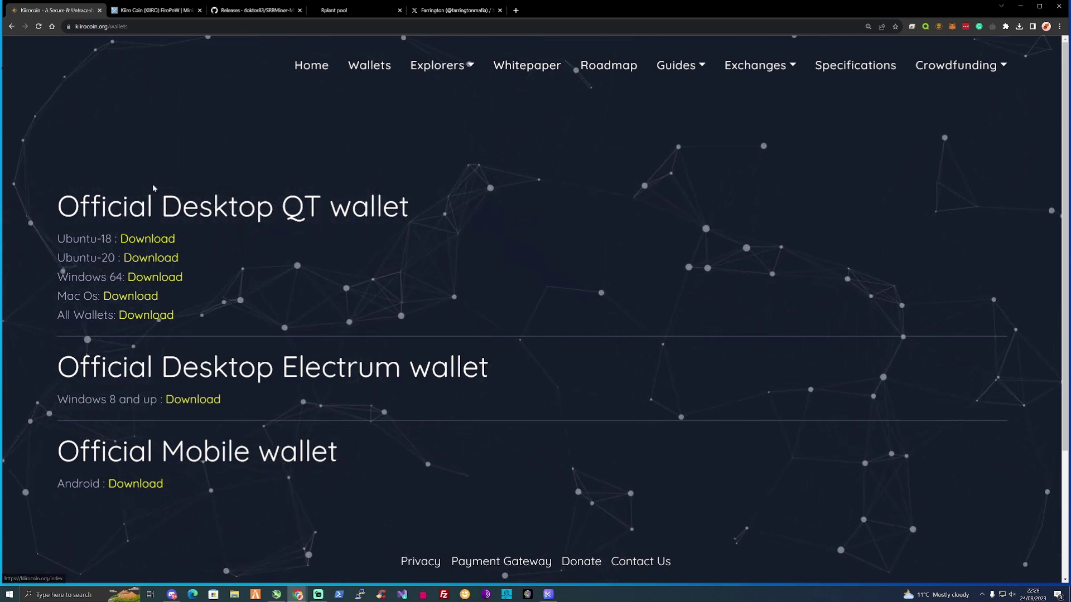
Download the Windows 64 build of the official desktop QT wallet and open the downloaded archive, dismissing the WinRAR licence reminder.
click(146, 277)
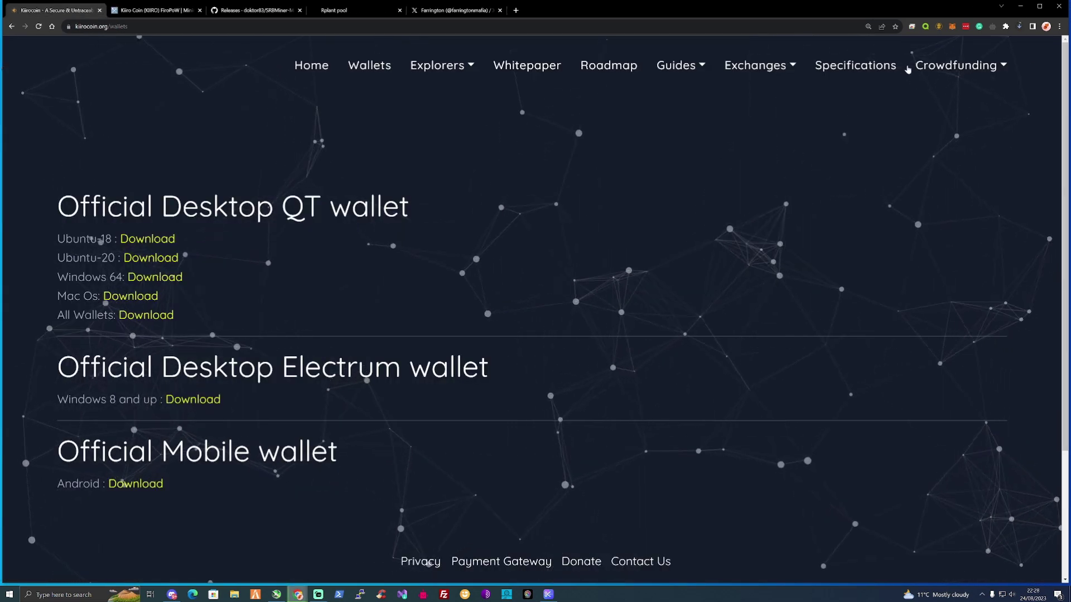
click(1020, 28)
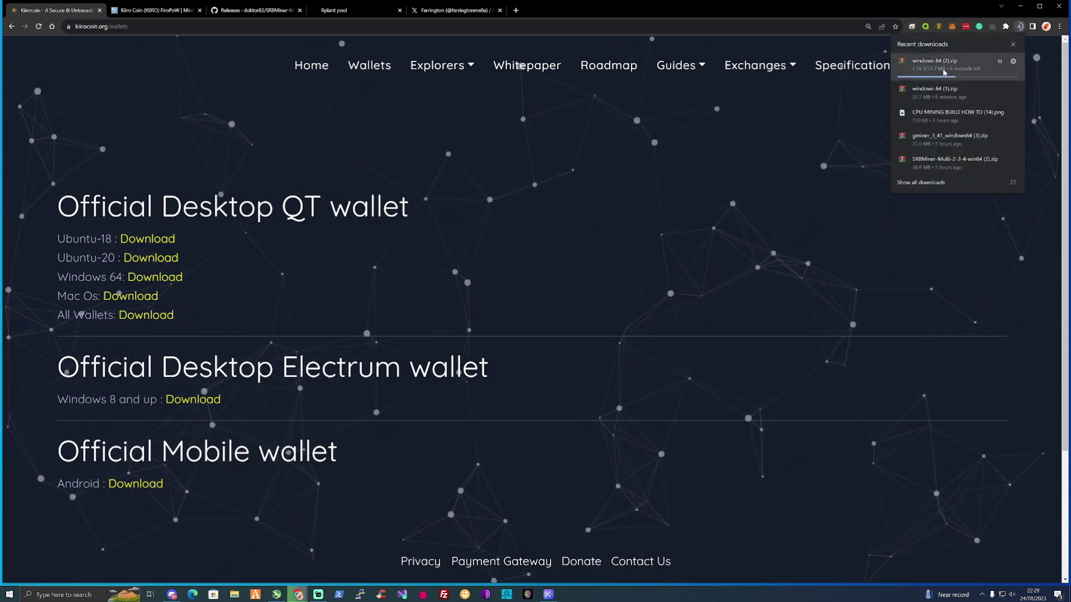
click(946, 71)
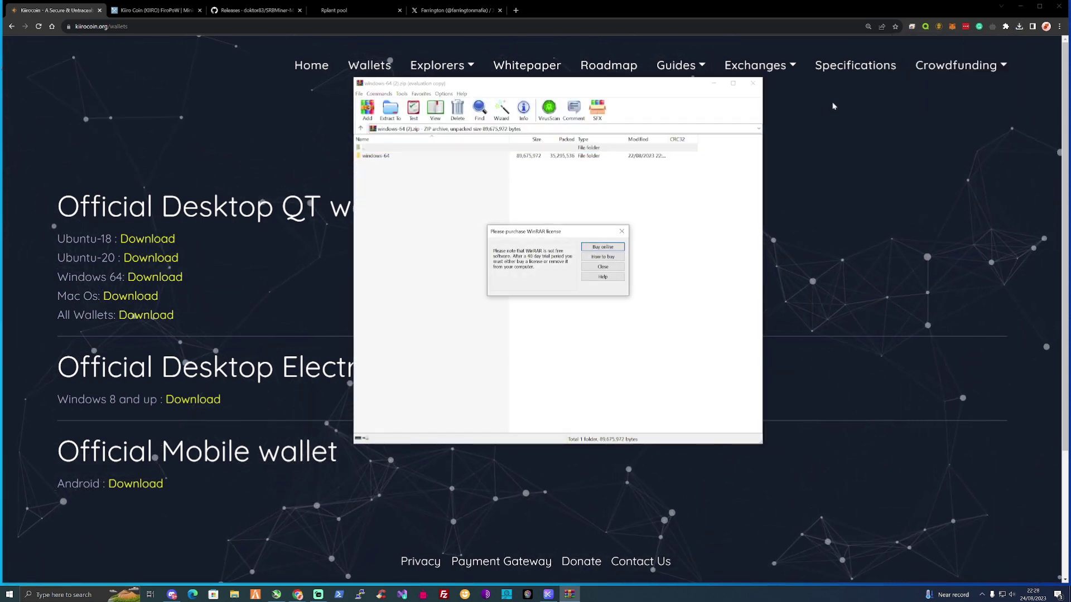
click(621, 233)
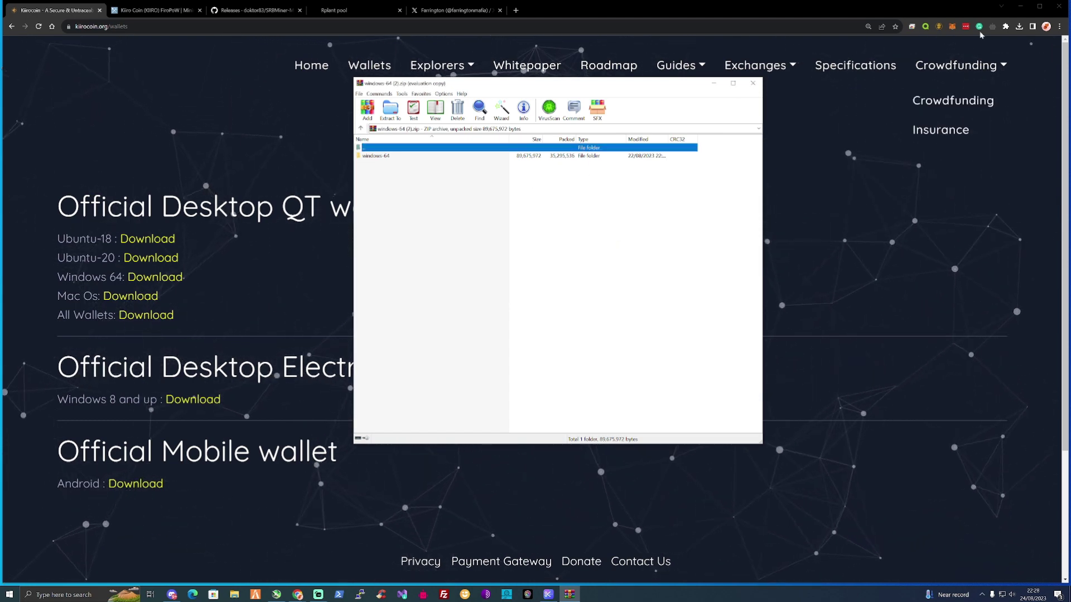
Extract the windows-64 folder from the wallet archive to the desktop.
click(1021, 7)
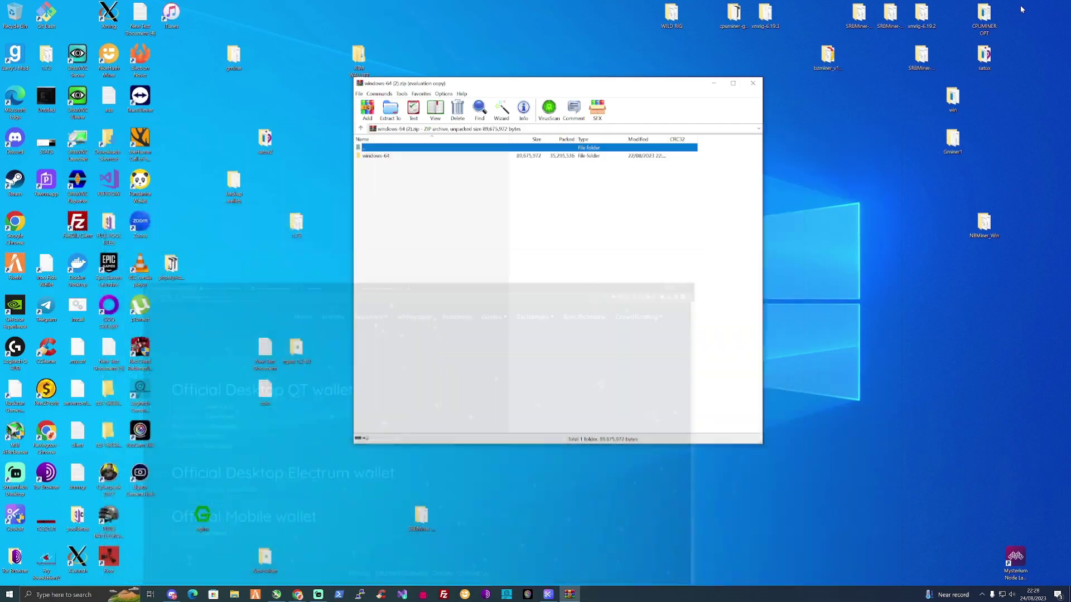
drag(383, 157, 825, 225)
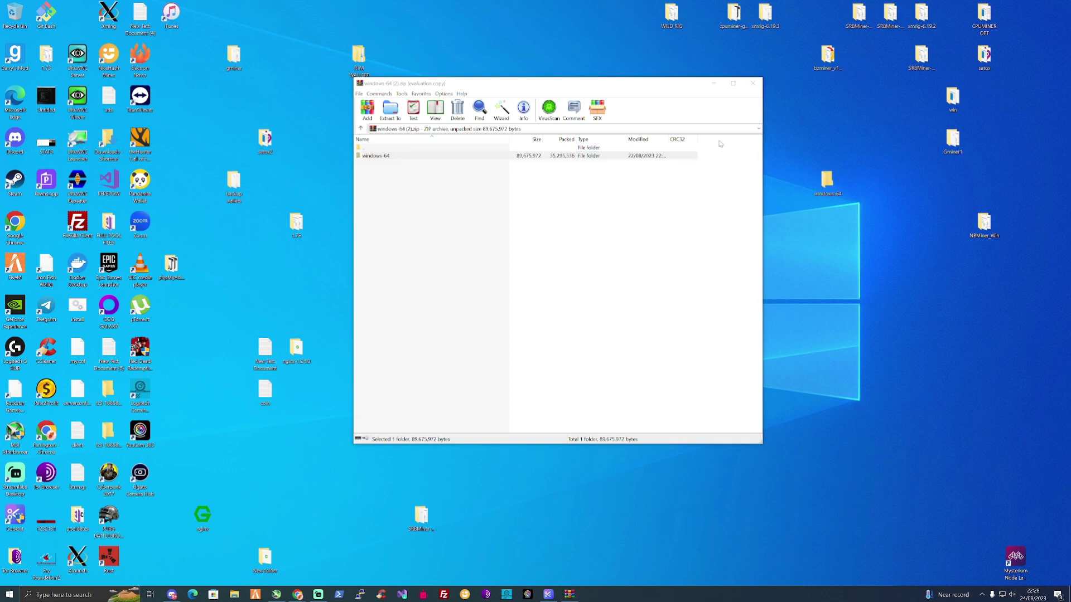
click(714, 83)
Open the extracted windows-64 folder on the desktop and launch kiirocoin-qt.
double_click(827, 180)
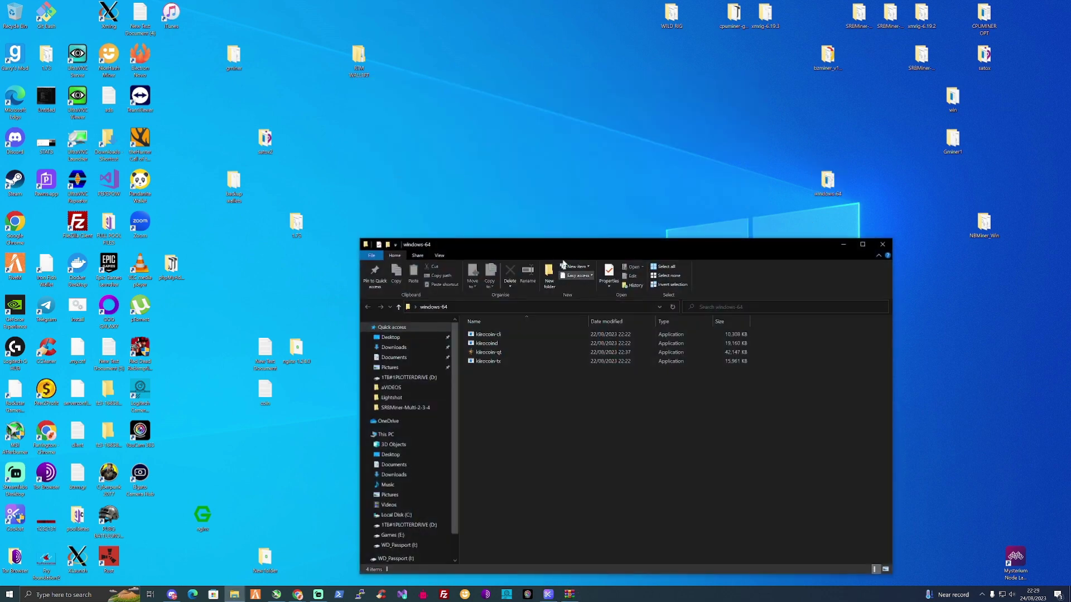
click(502, 352)
drag(542, 249, 534, 134)
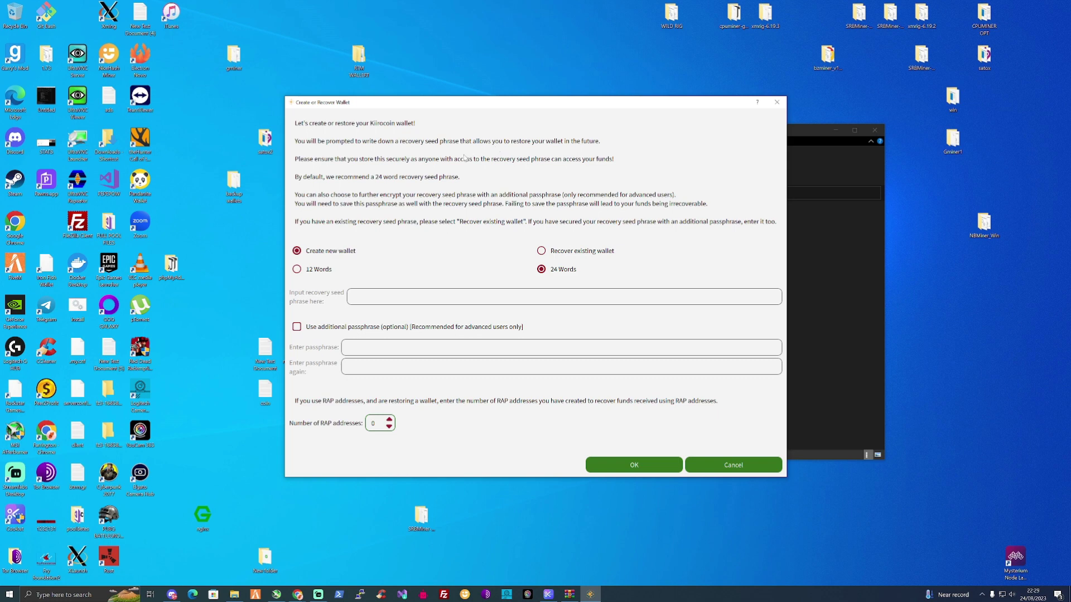
Create a new 24-word Kiirocoin wallet protected by an additional passphrase, entering and repeating the wallet passphrase.
click(296, 327)
click(351, 347)
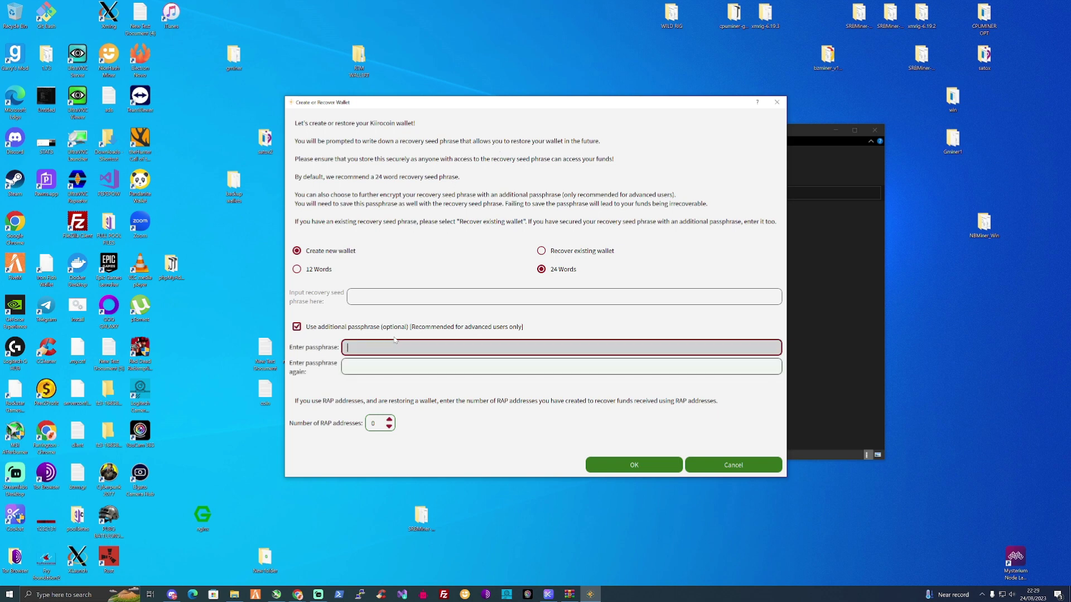
text(p)
key(ctrl+a)
text(•••••••••••)
key(Tab)
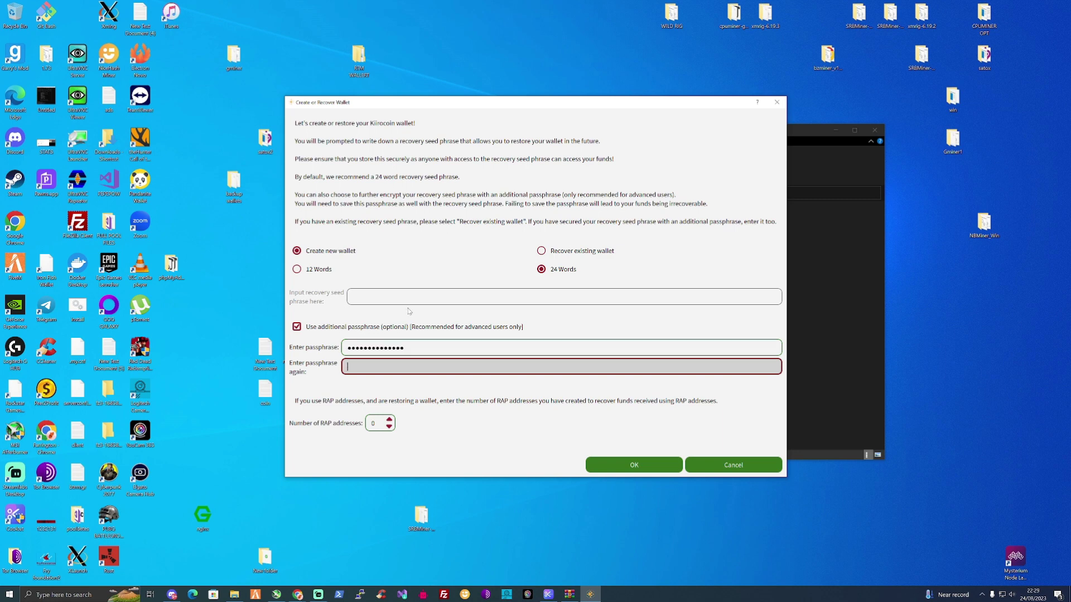
text(••••••••••)
click(632, 466)
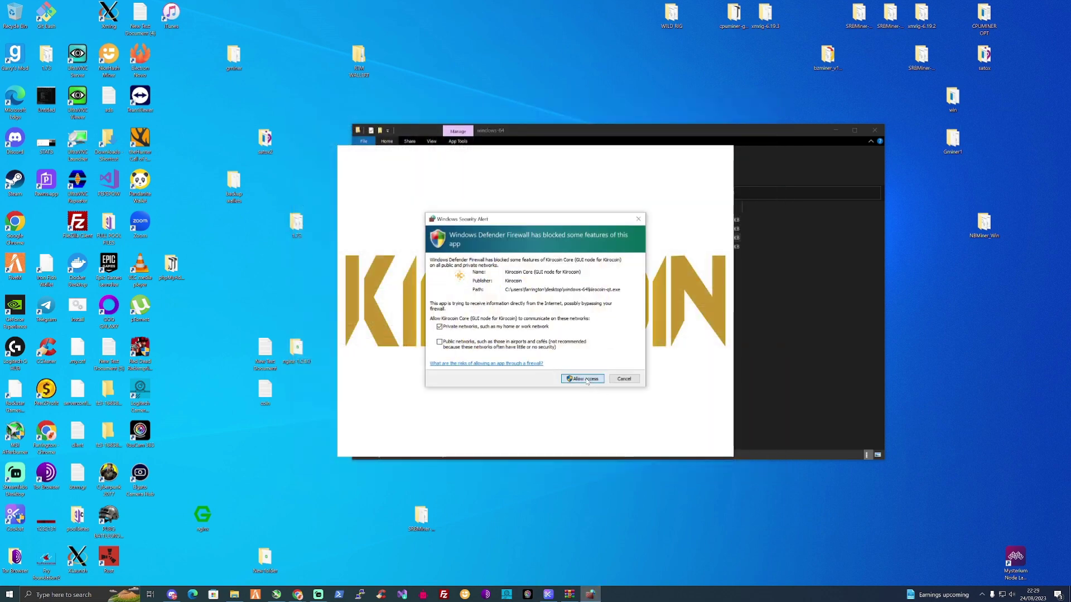
Allow Kiirocoin Core through the firewall on private networks and hide the wallet's synchronization notice.
click(570, 379)
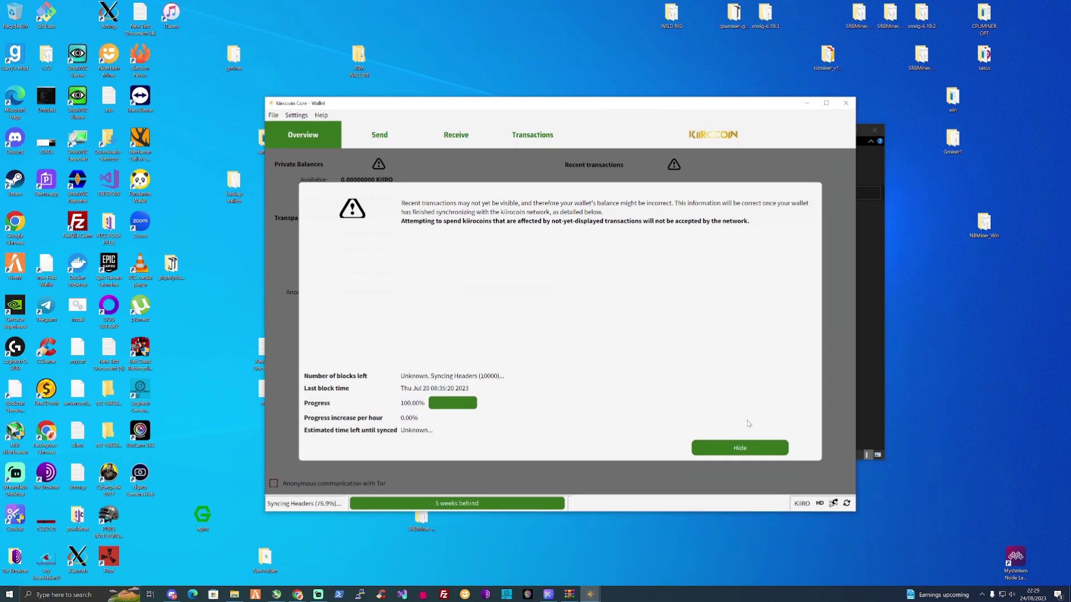
click(736, 451)
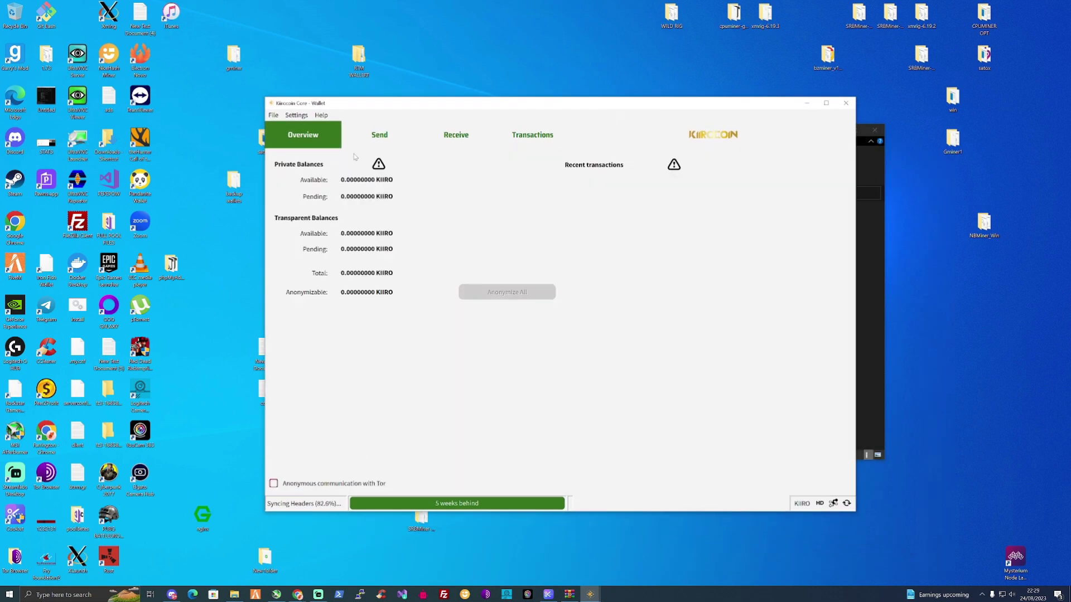
Generate a receiving address in the wallet with a payment request labelled Mining, and close the request details.
click(455, 135)
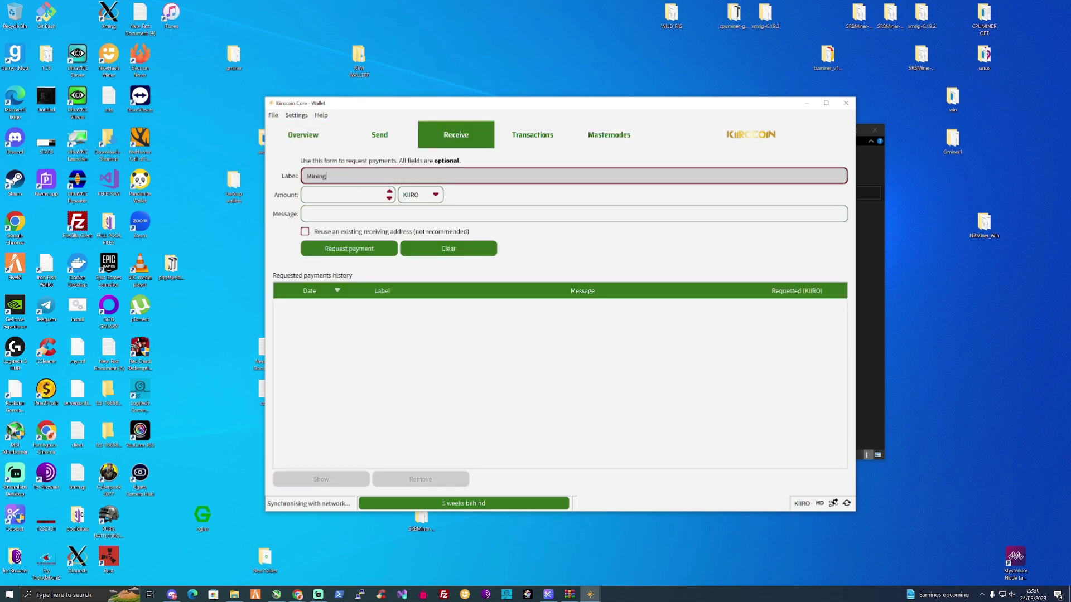
click(355, 251)
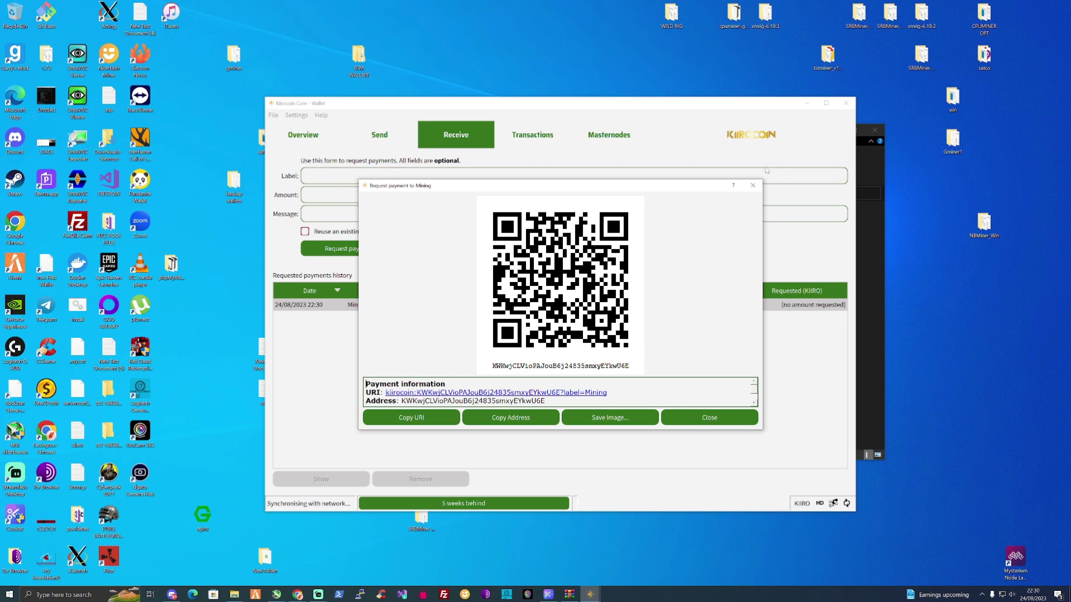
click(752, 185)
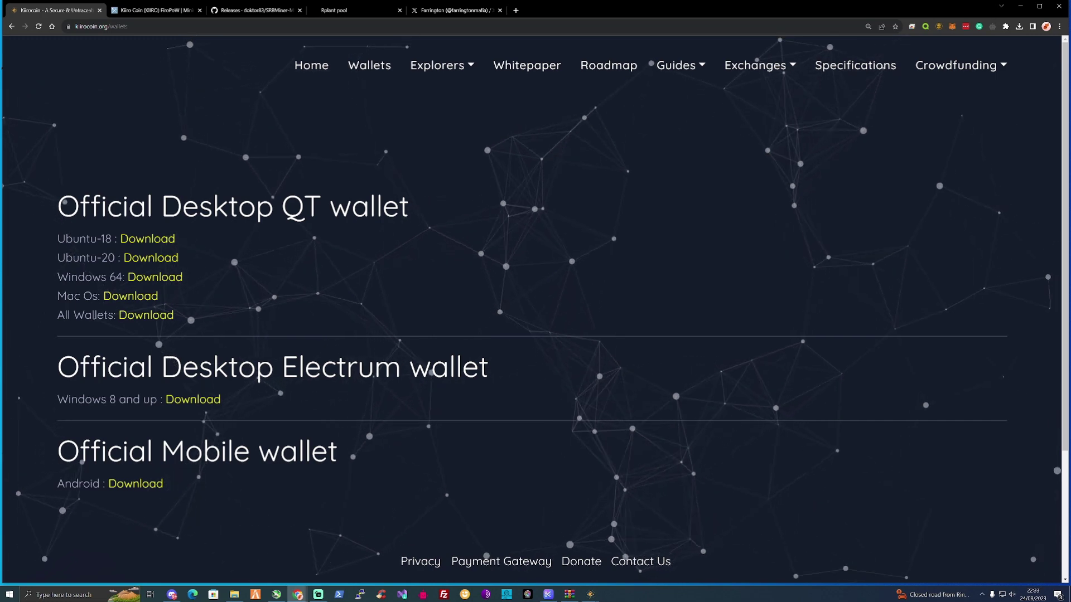
Download SRBMiner-Multi-2-3-4-win64.zip from the assets of the SRBMiner-MULTI v2.3.4 release on GitHub.
click(252, 10)
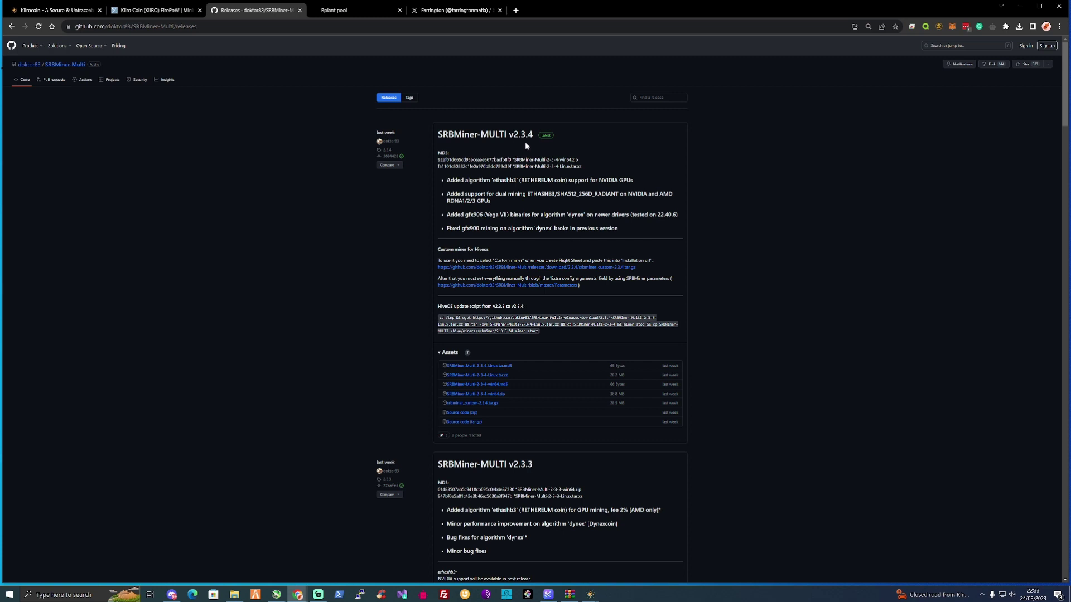
scroll(595, 203, down, 2)
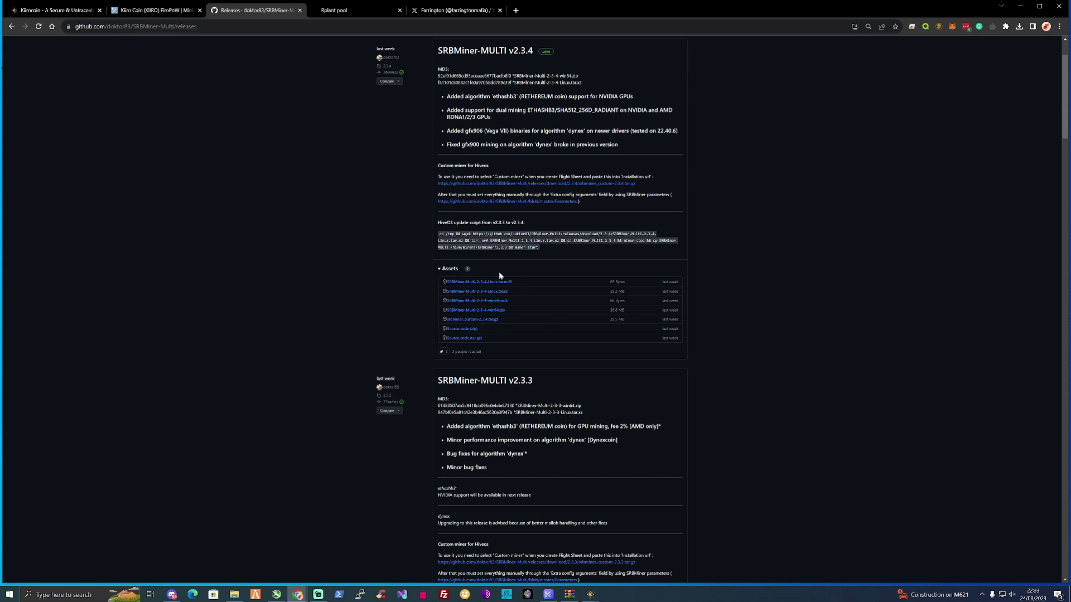
click(499, 313)
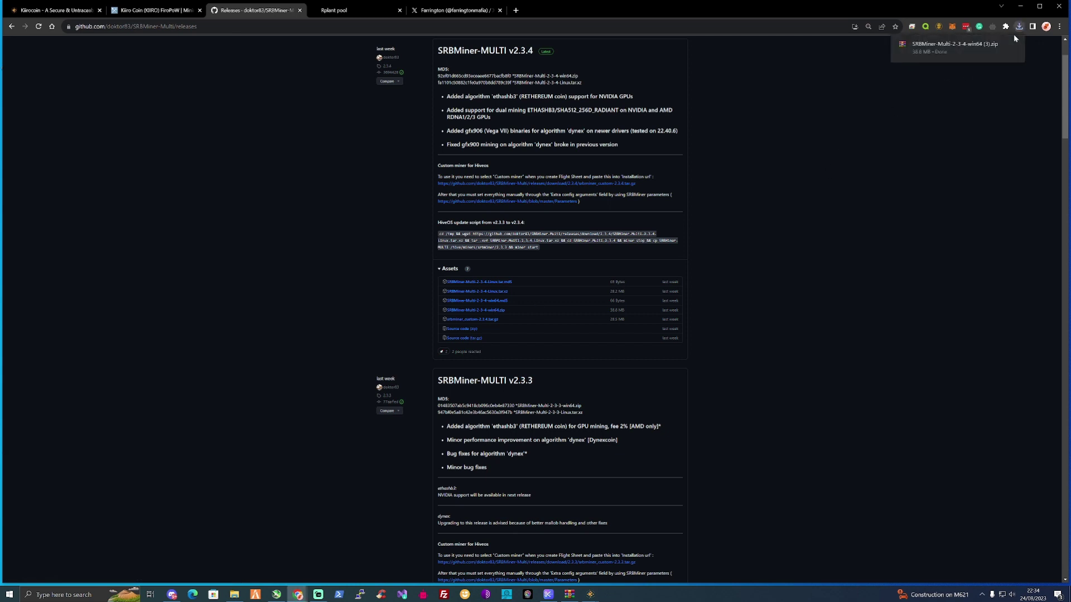
Look through the contents of the SRBMiner-Multi-2-3-4 folder in the downloaded archive and close the archive.
click(963, 48)
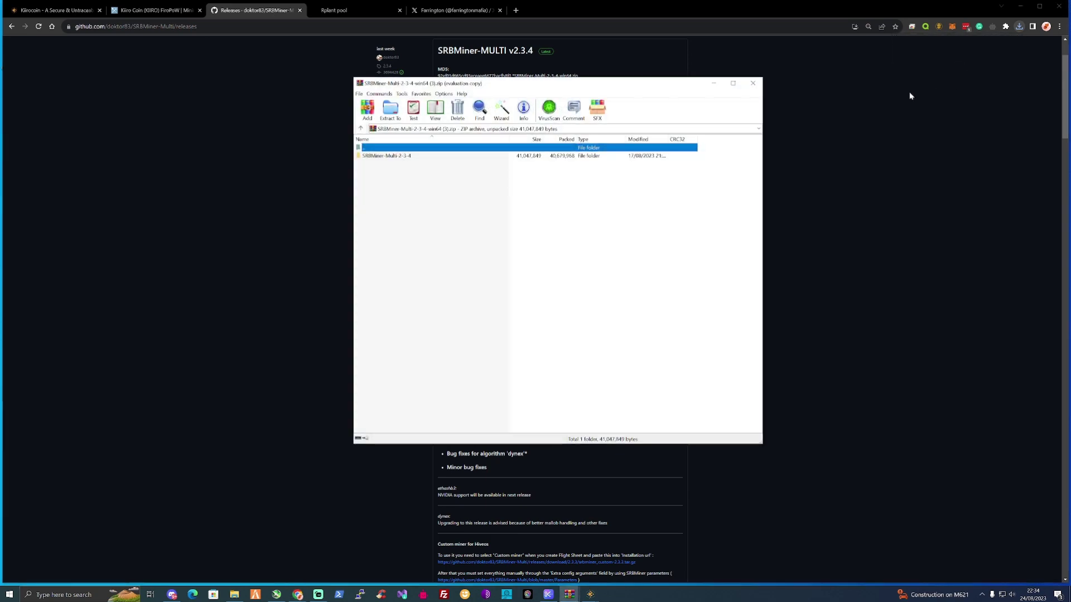
double_click(489, 158)
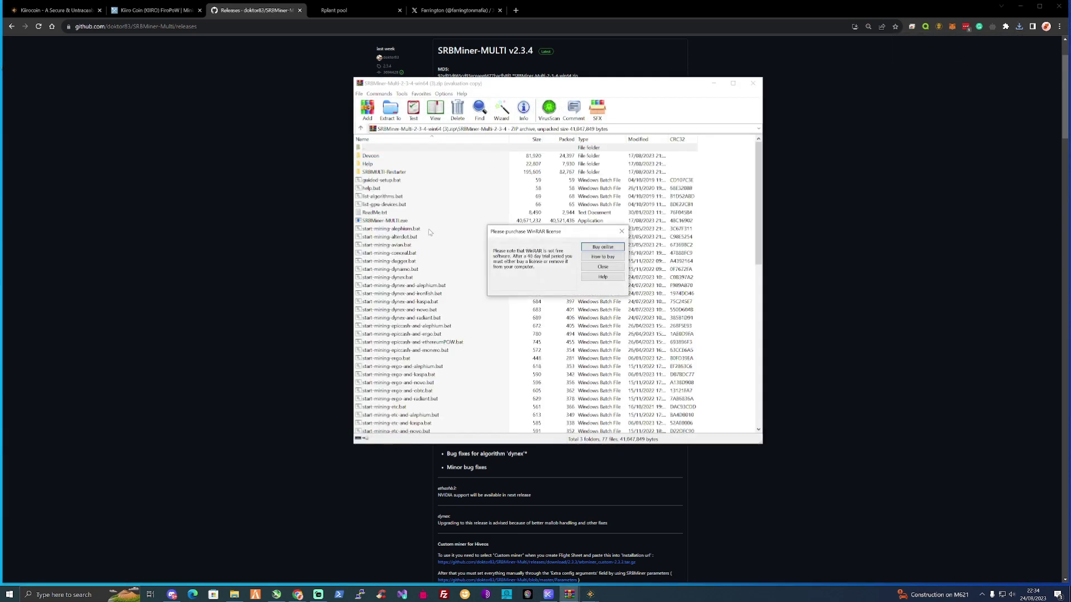
click(602, 267)
scroll(446, 223, down, 15)
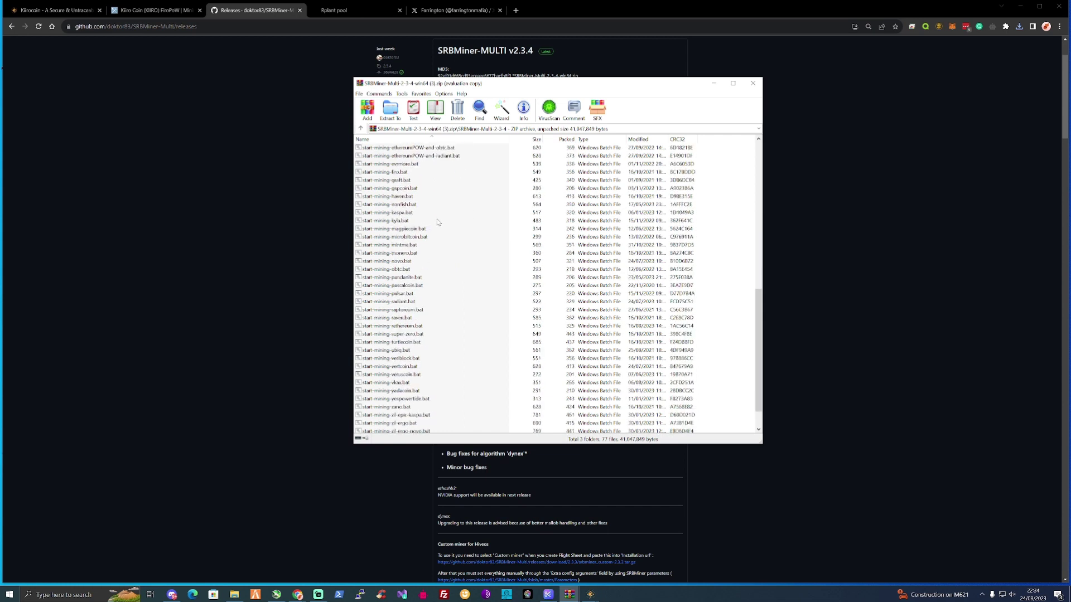
scroll(437, 221, up, 15)
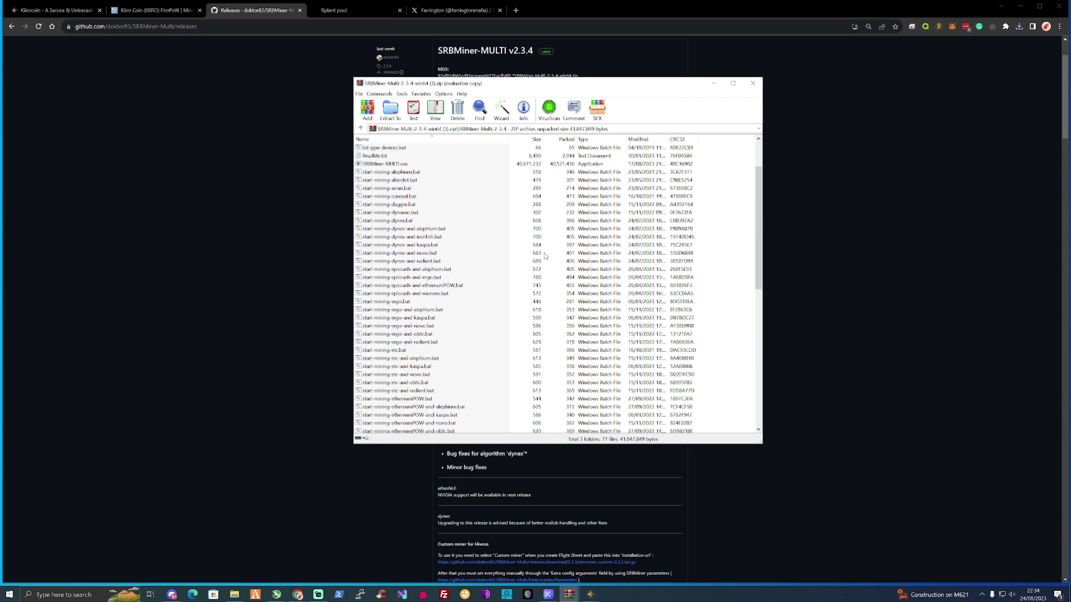
click(752, 83)
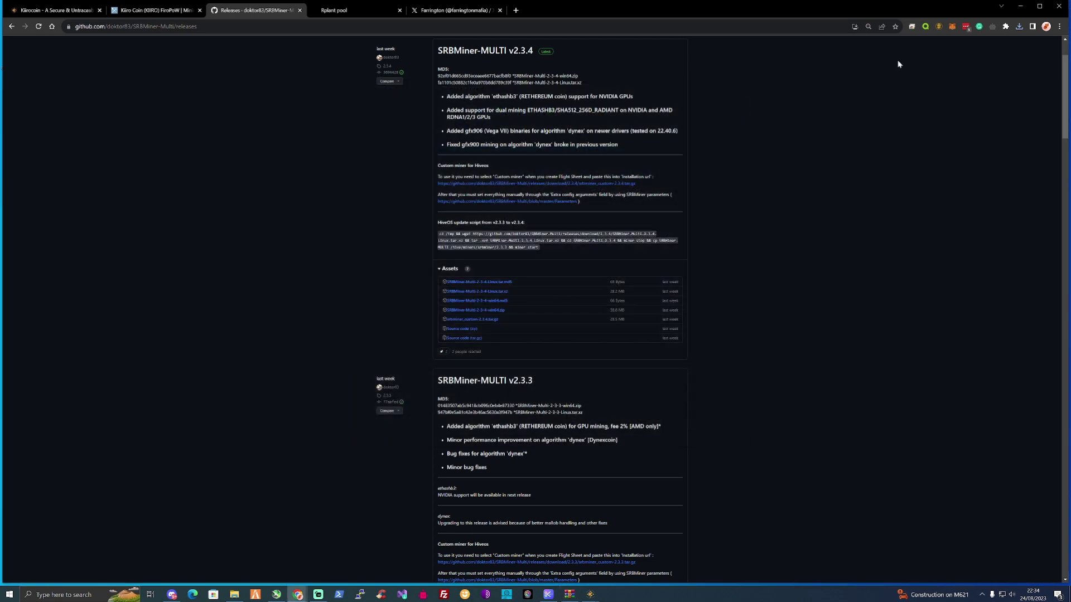
Open the existing SRBMiner-Multi-2-3-4 folder on the desktop in File Explorer.
click(1021, 5)
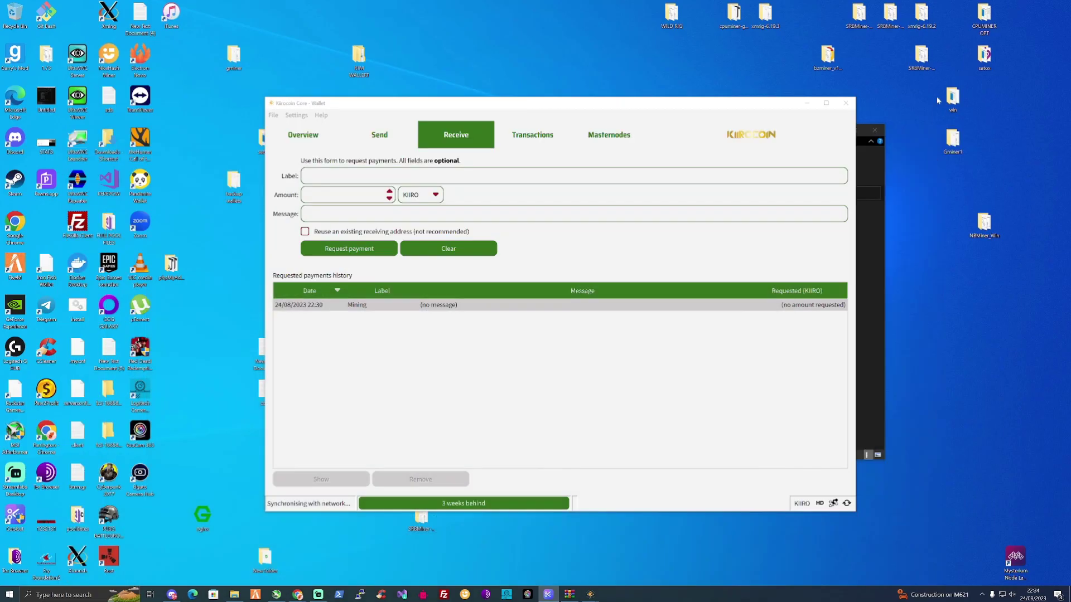
click(929, 66)
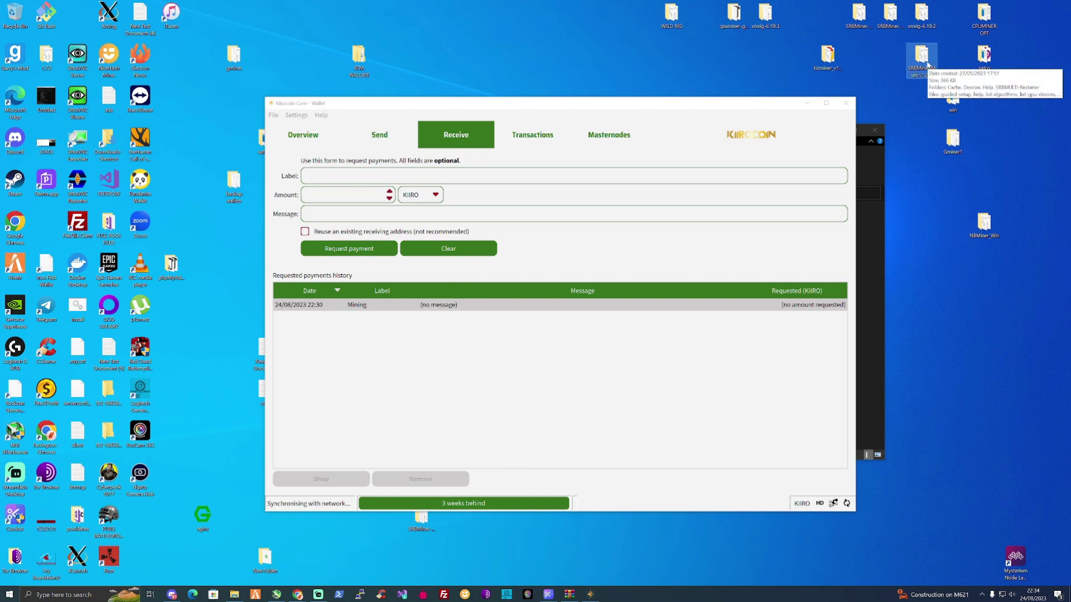
click(871, 18)
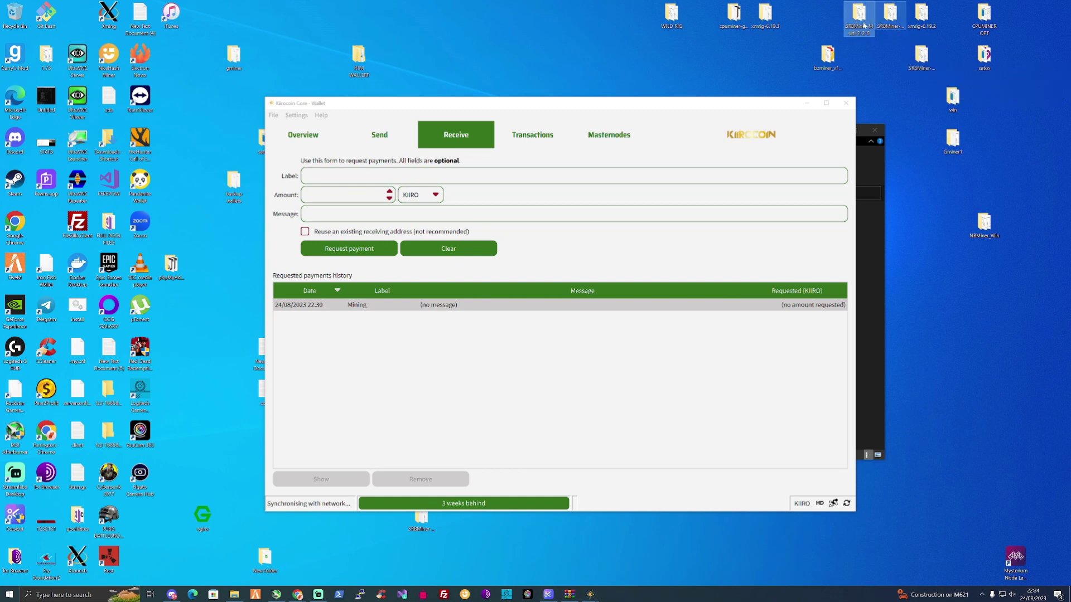
double_click(930, 66)
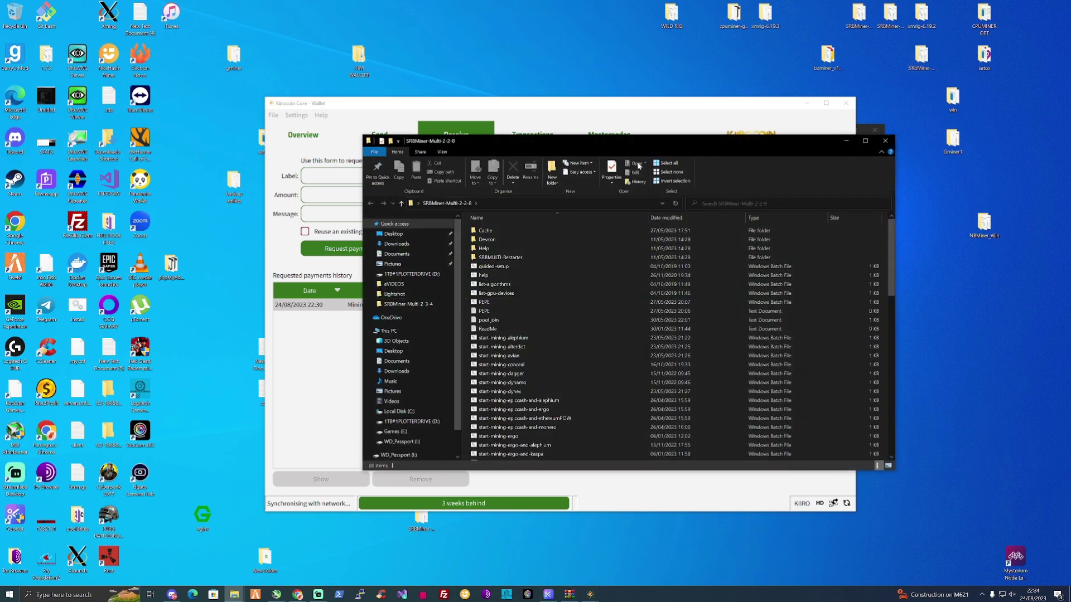
click(393, 234)
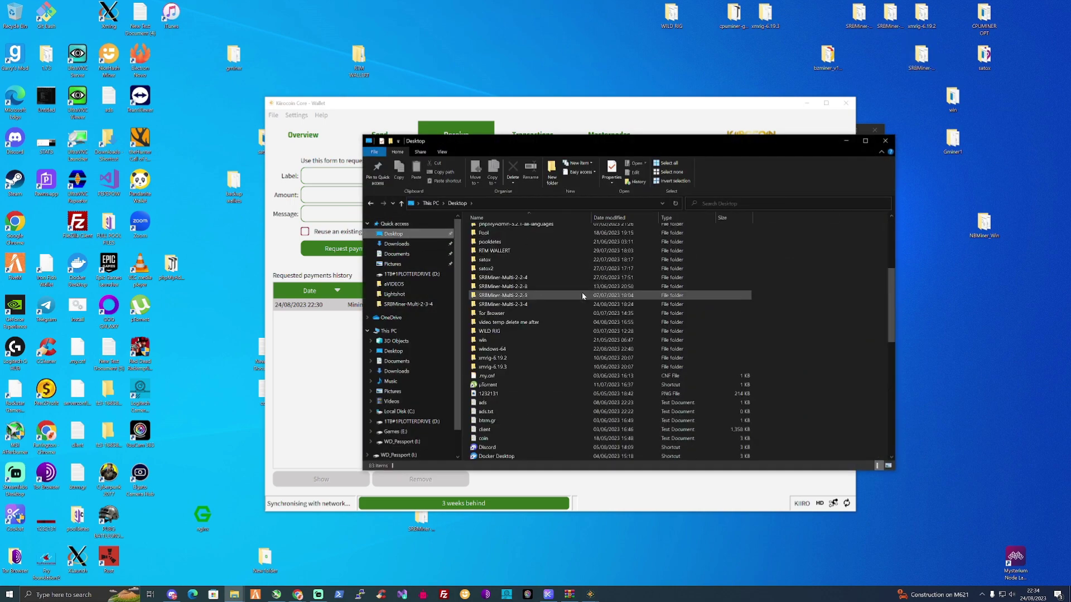
double_click(502, 358)
scroll(770, 317, down, 3)
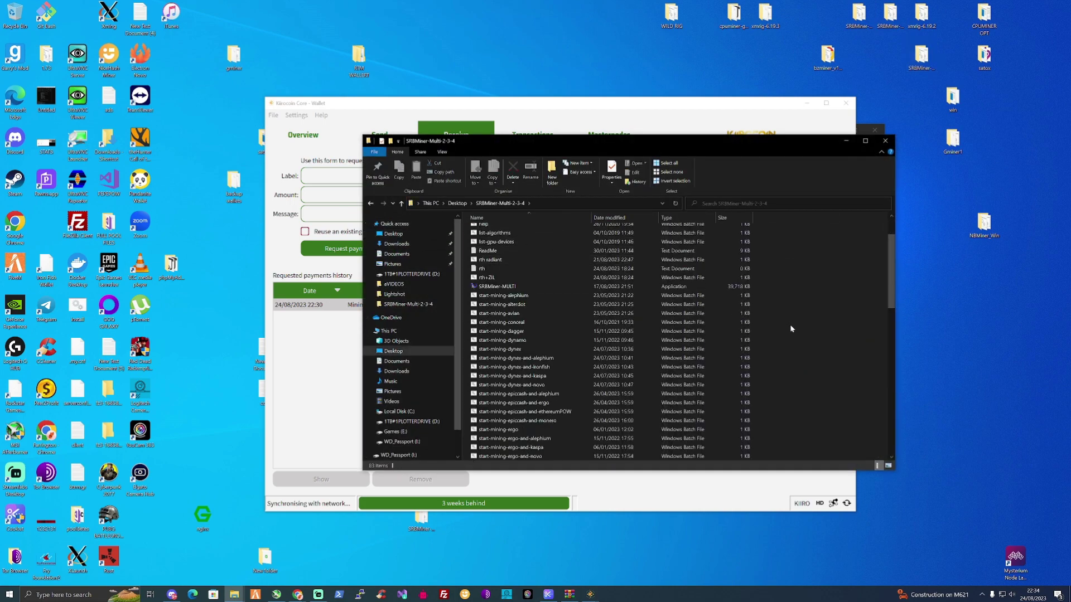
Create a new text document in the SRBMiner-Multi-2-3-4 folder.
right_click(800, 322)
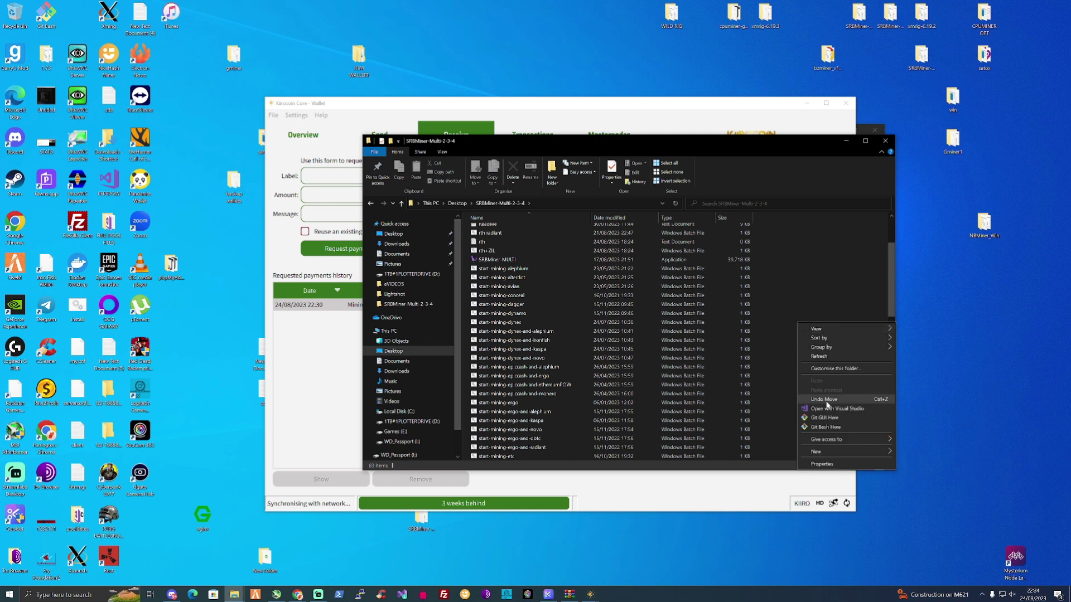
mouse_move(828, 452)
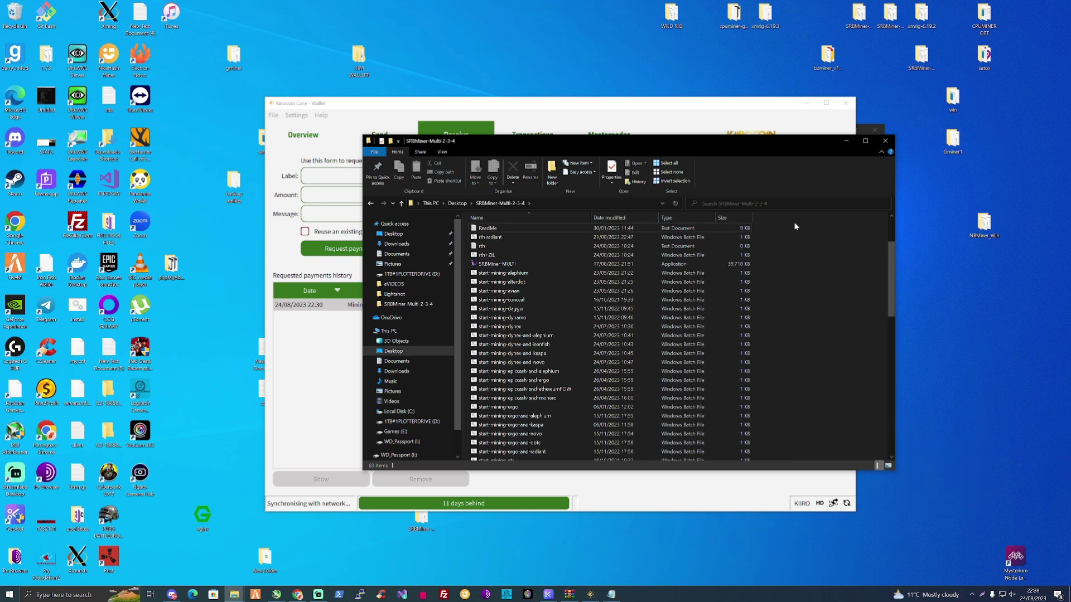
right_click(789, 244)
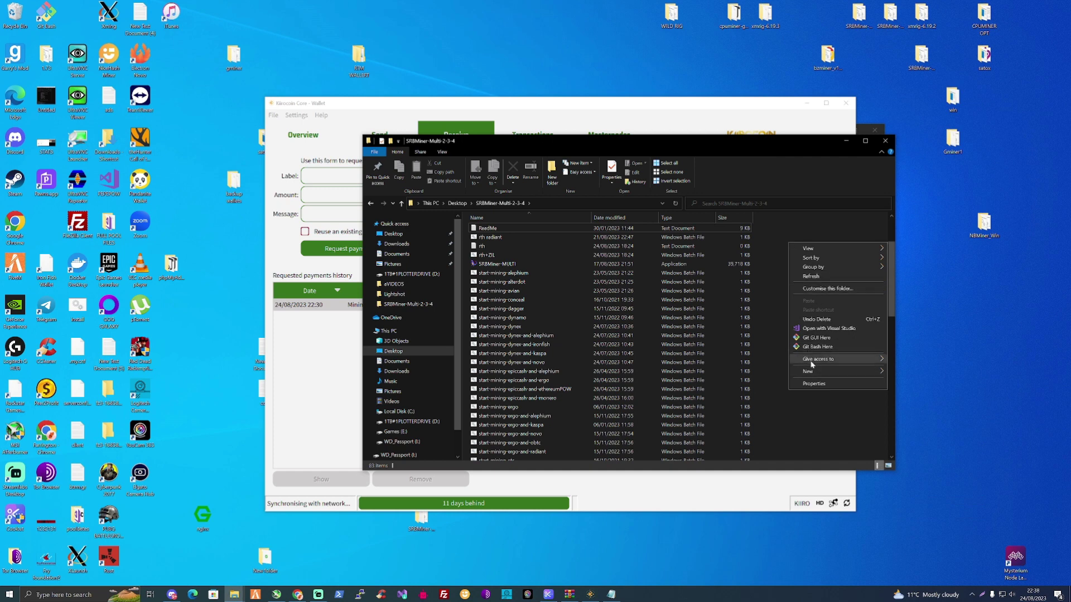
mouse_move(827, 372)
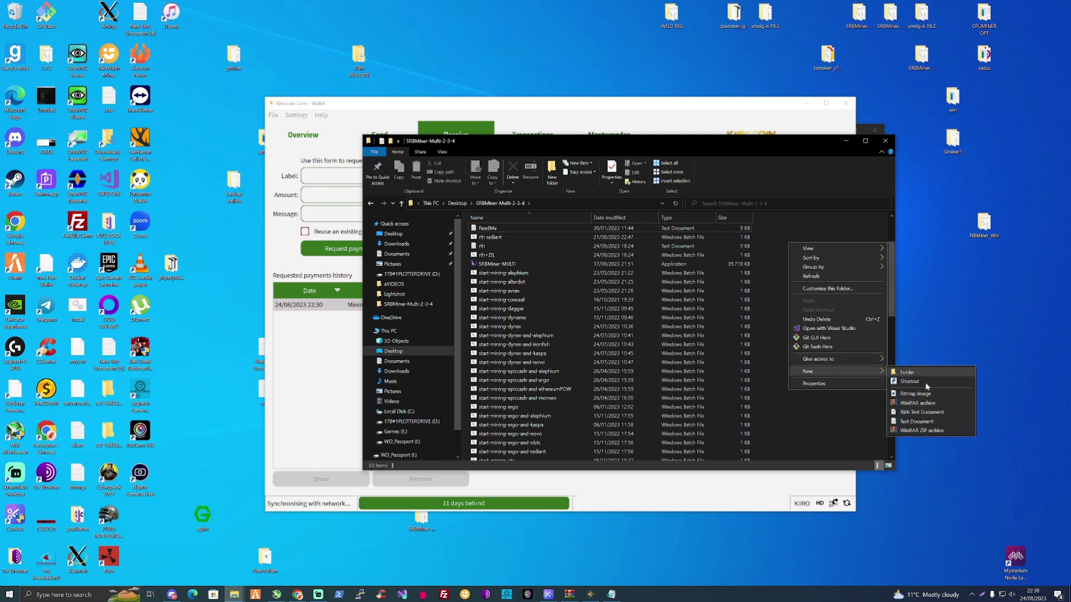
click(912, 422)
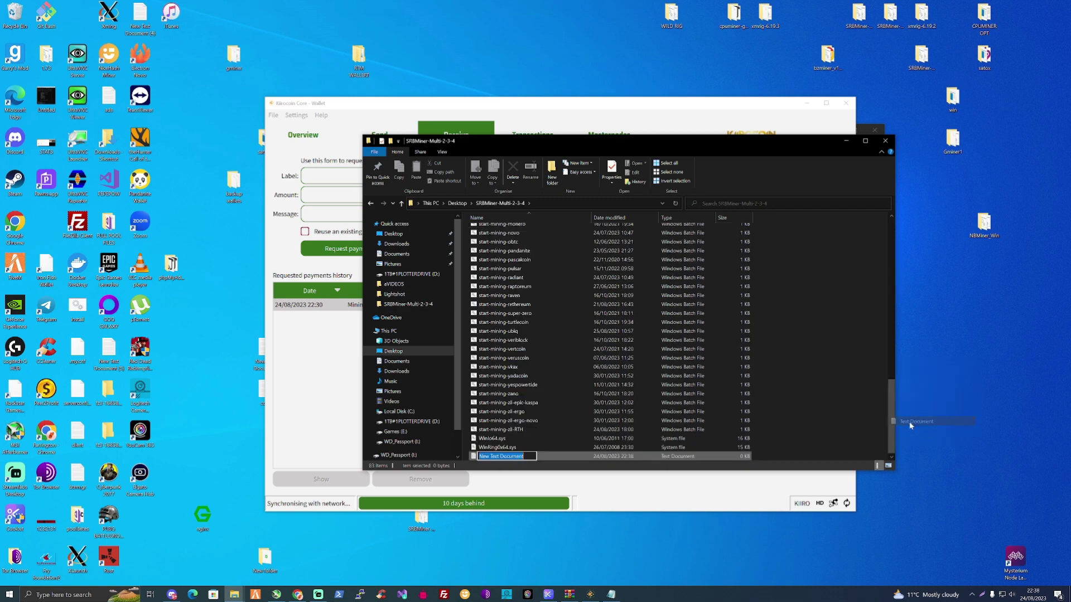
Open the new text document in Notepad and bring up the kiirocoin connection details on the Rplant pool page in Chrome.
key(Return)
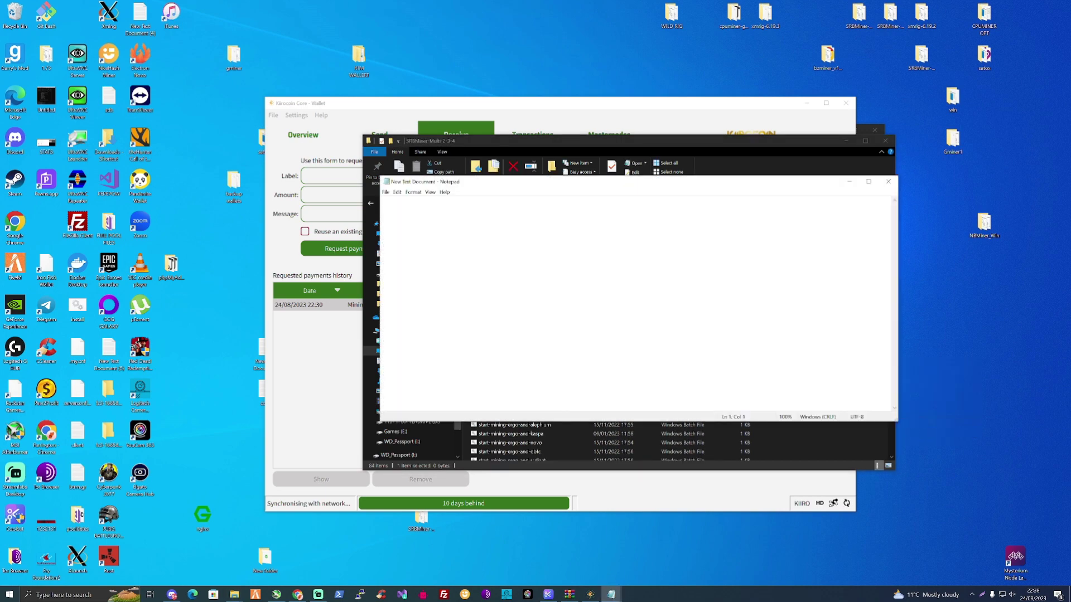
click(297, 595)
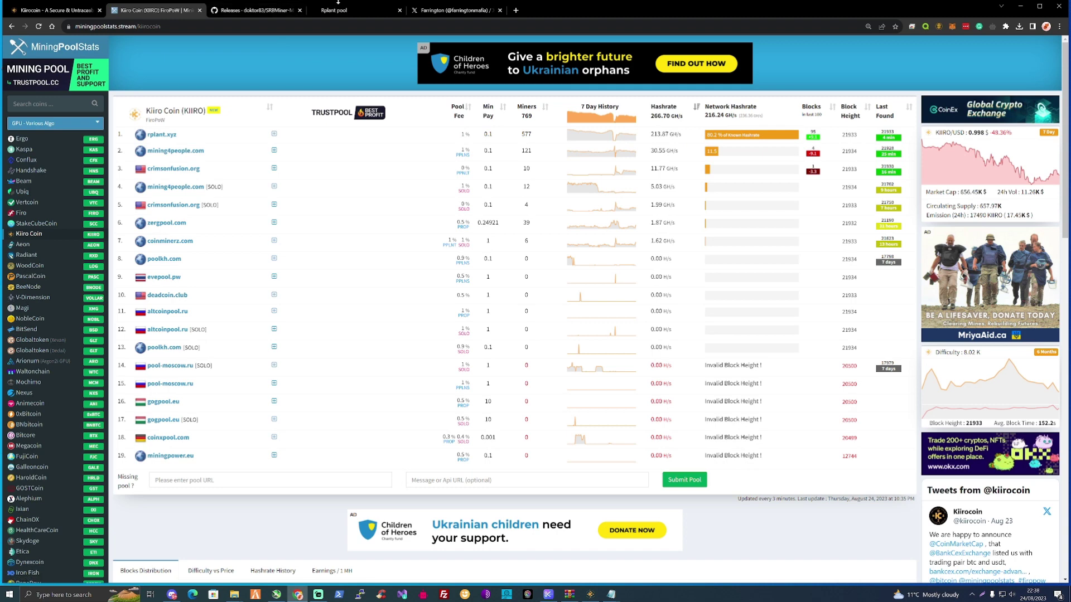
click(337, 10)
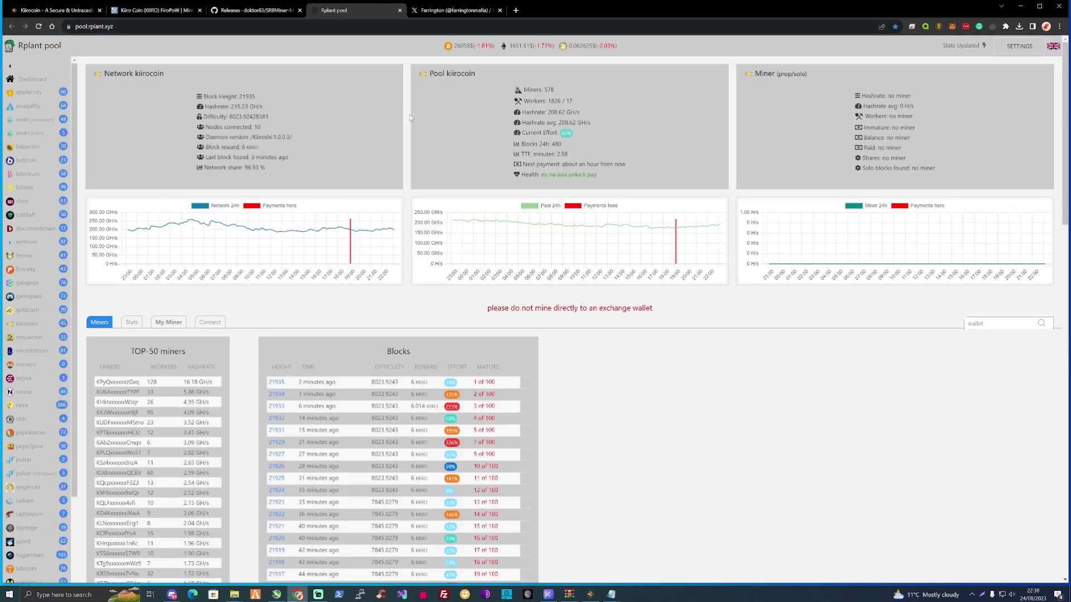
click(214, 323)
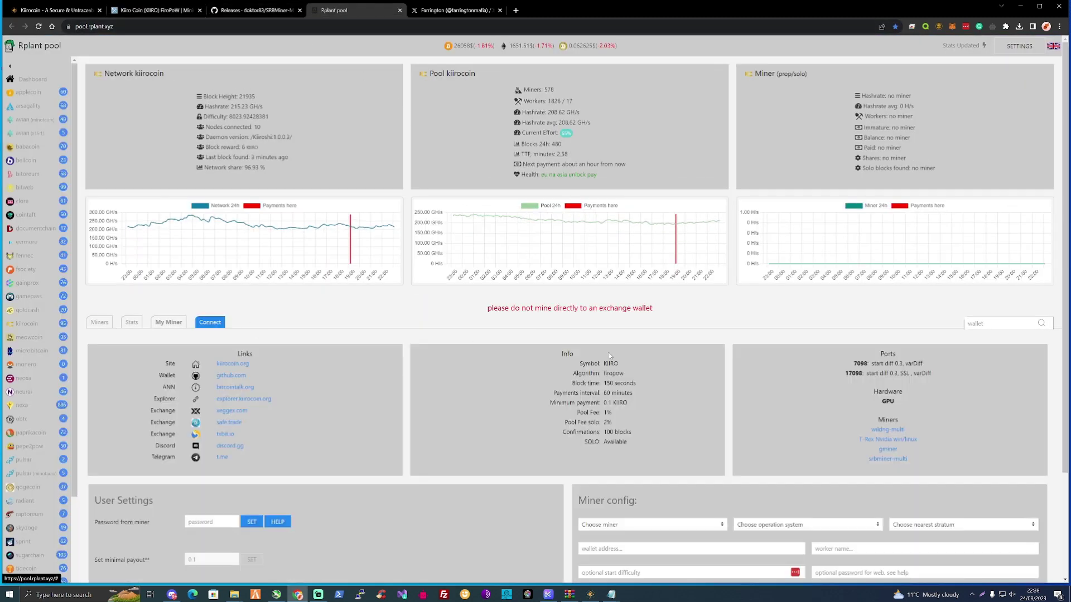
Set the miner config to srbminer-multi on Windows with Europe as the nearest stratum.
scroll(663, 372, down, 2)
click(703, 398)
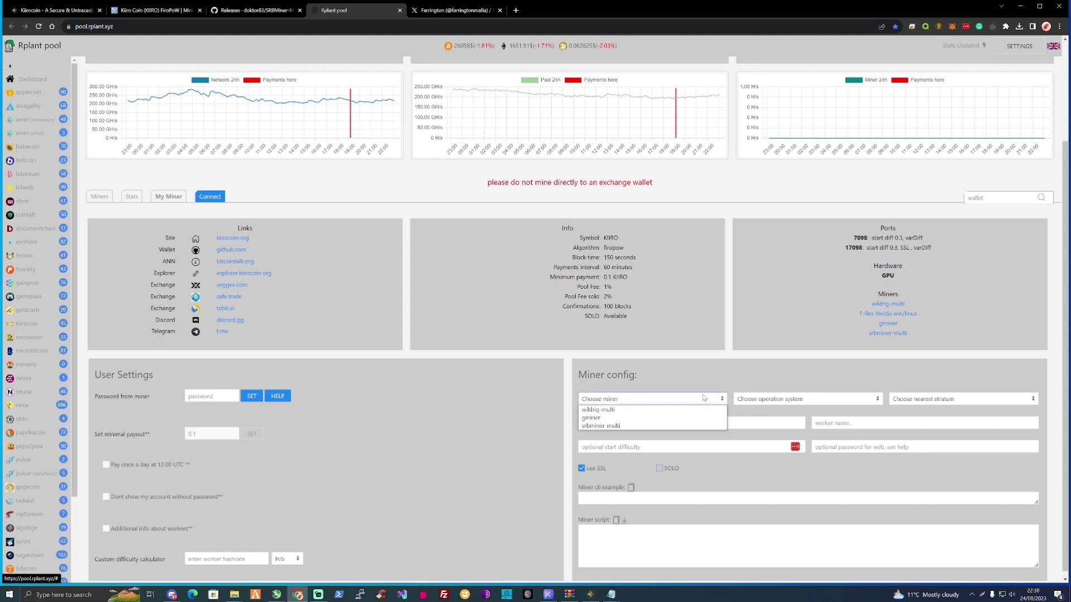
click(613, 430)
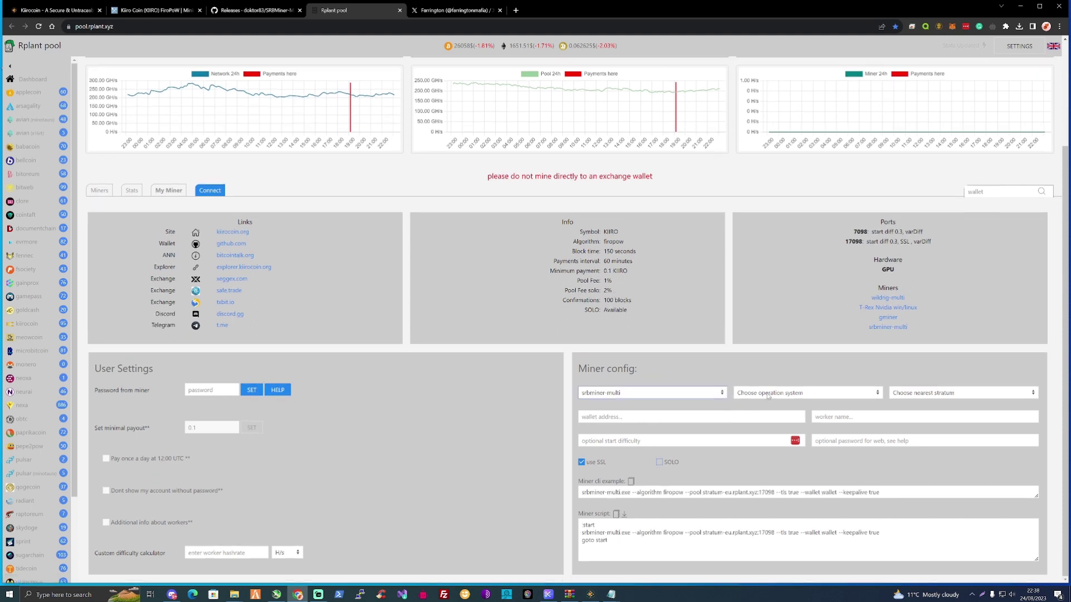
click(769, 392)
click(776, 402)
click(903, 393)
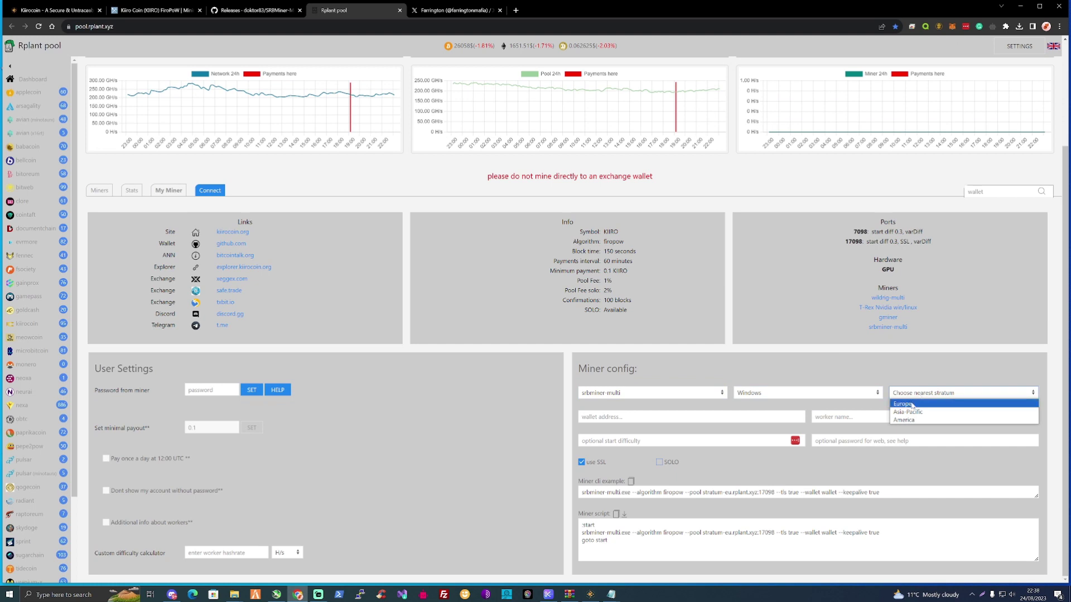
click(913, 405)
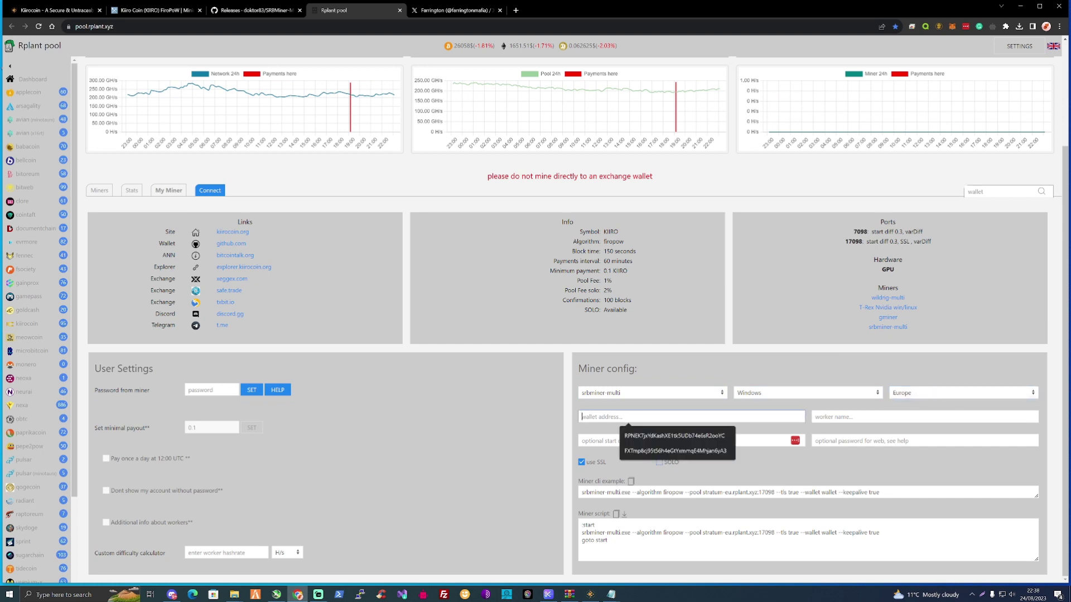
Copy the receiving address of the Mining payment request in the Kiirocoin Core wallet and return to the pool page.
click(589, 593)
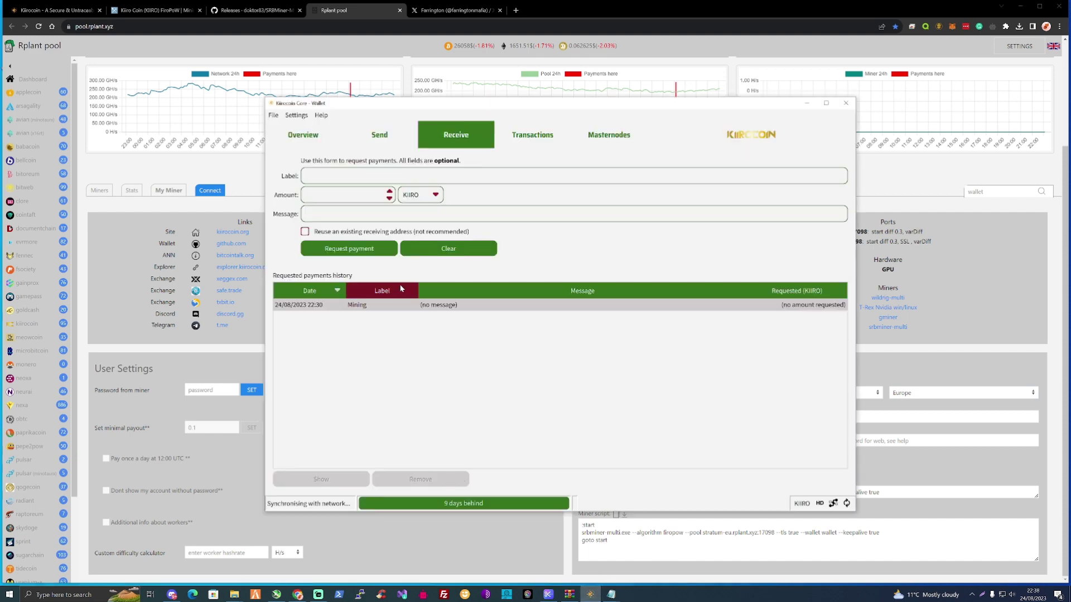
click(429, 305)
double_click(429, 305)
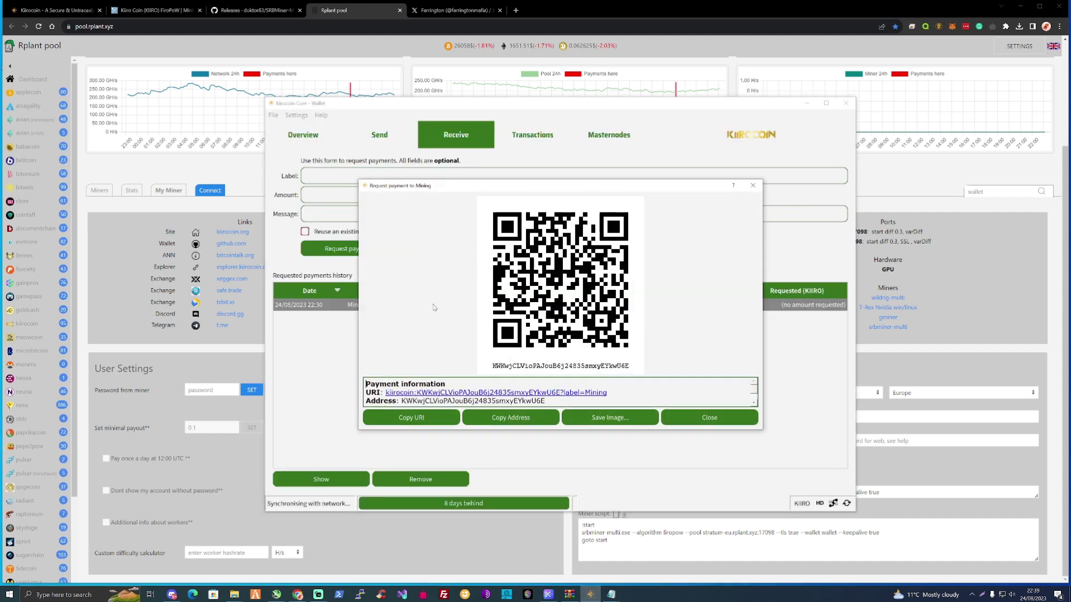
click(515, 416)
click(917, 319)
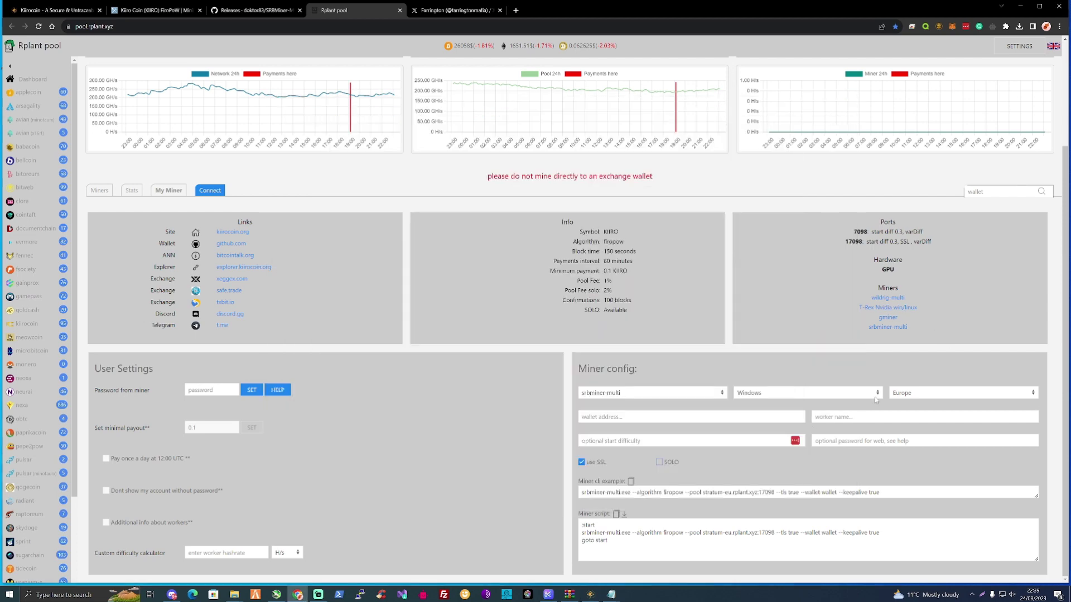
Paste the wallet address into the miner config and set the worker name to 3090.
click(679, 417)
right_click(681, 418)
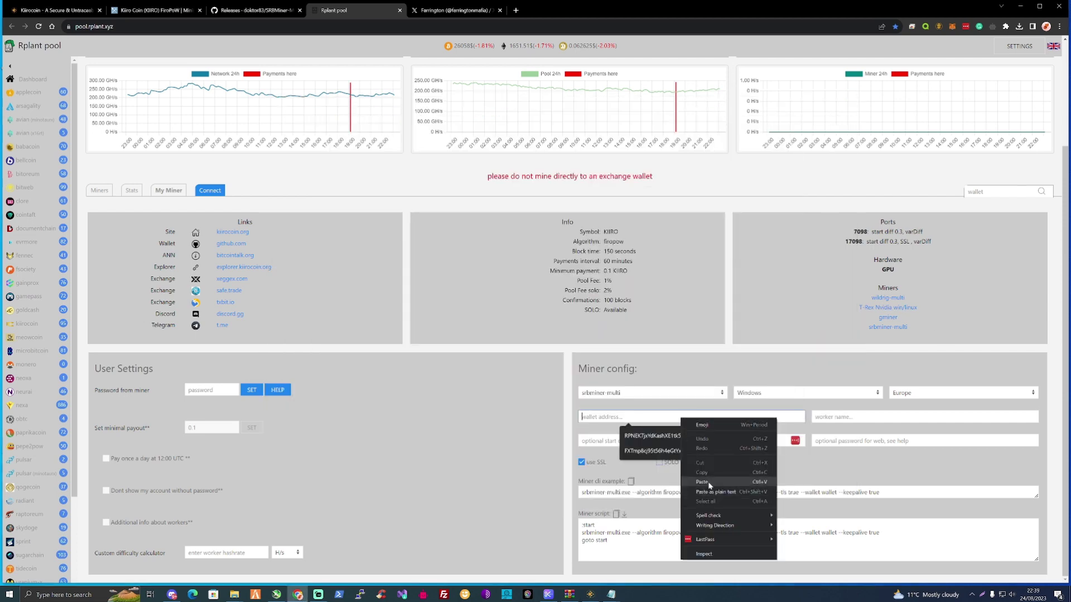
click(712, 488)
click(856, 417)
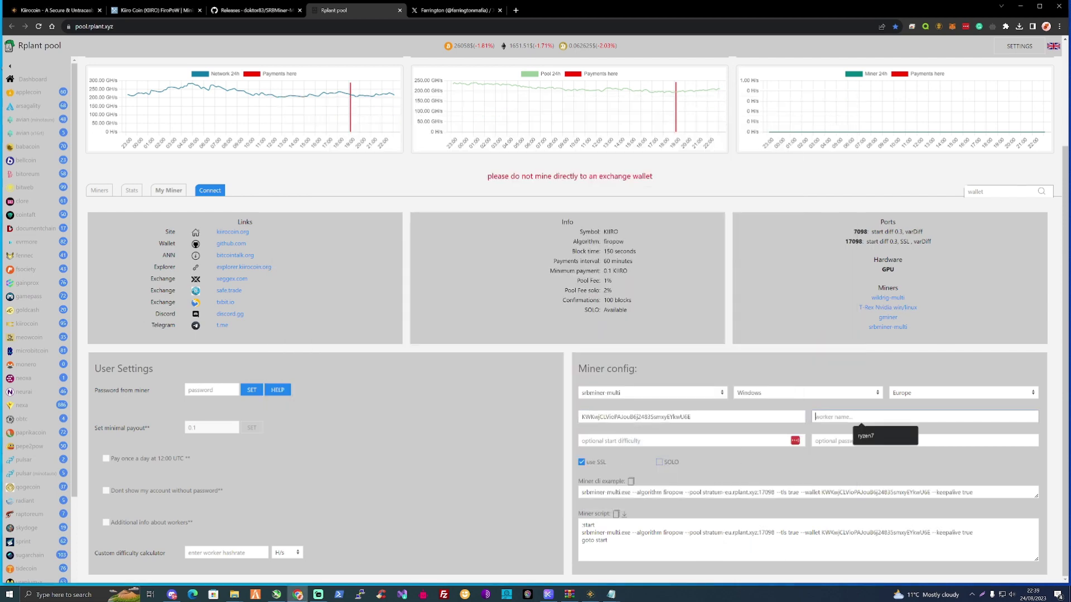
text(3090)
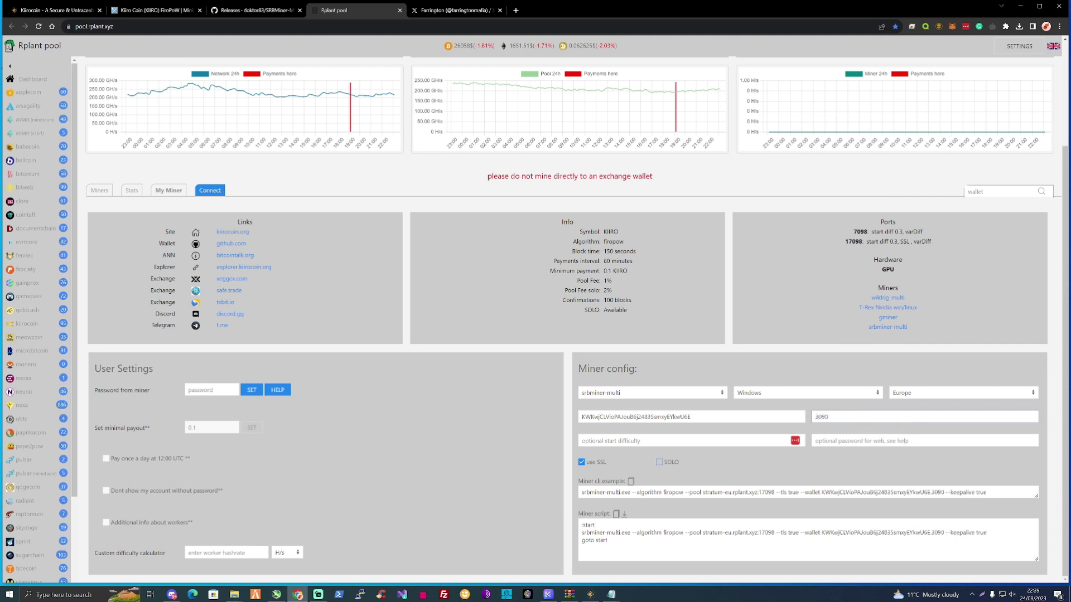
Copy the generated miner script into the New Text Document in Notepad and save the document.
click(616, 513)
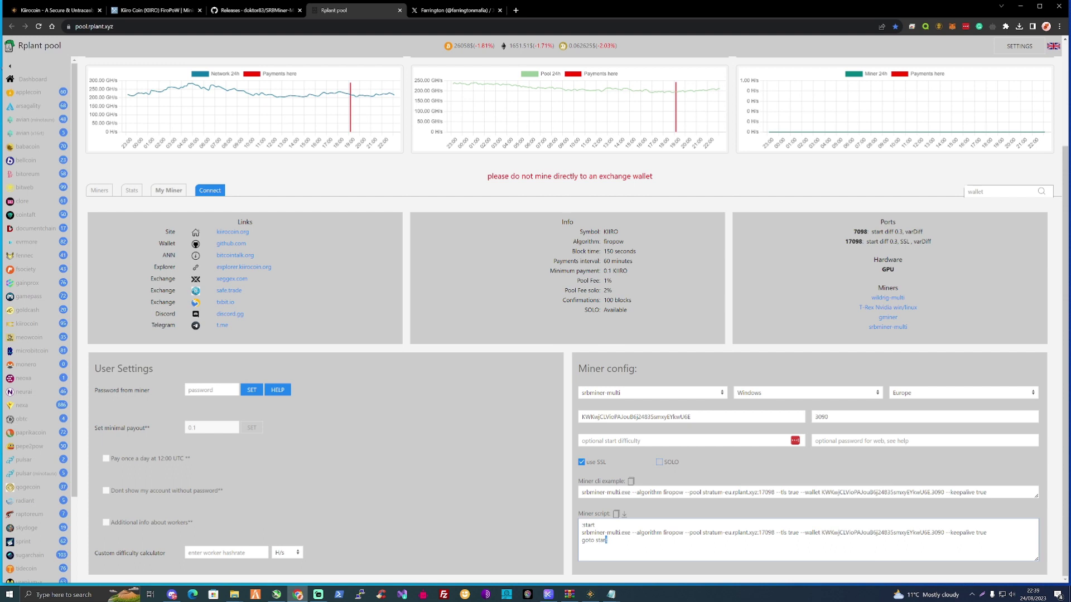
drag(606, 540, 581, 524)
click(616, 514)
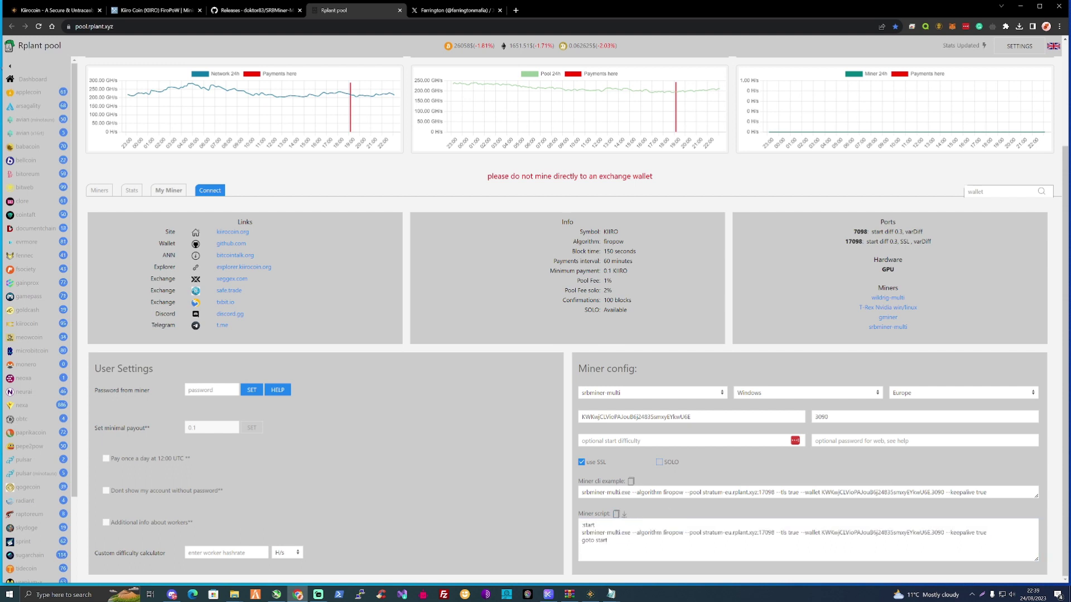
mouse_move(612, 593)
mouse_move(641, 560)
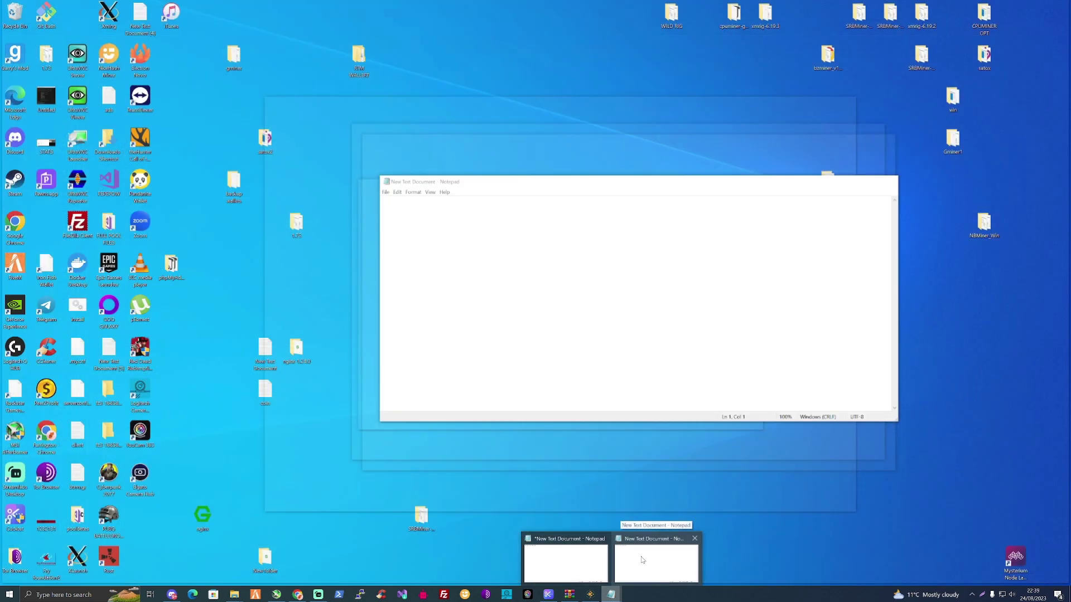
click(580, 562)
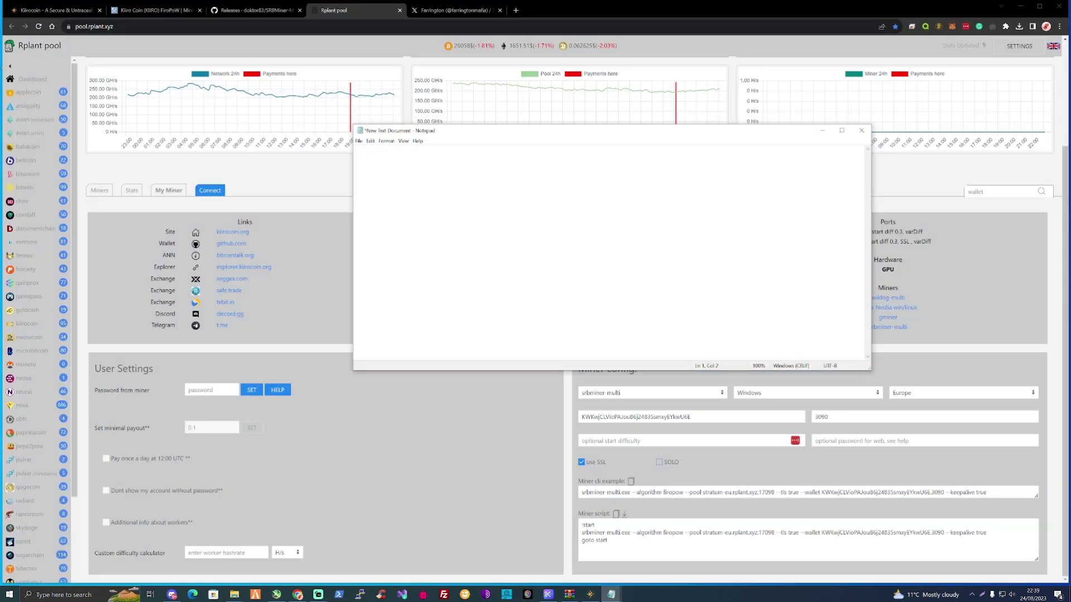
key(ctrl+v)
key(ctrl+s)
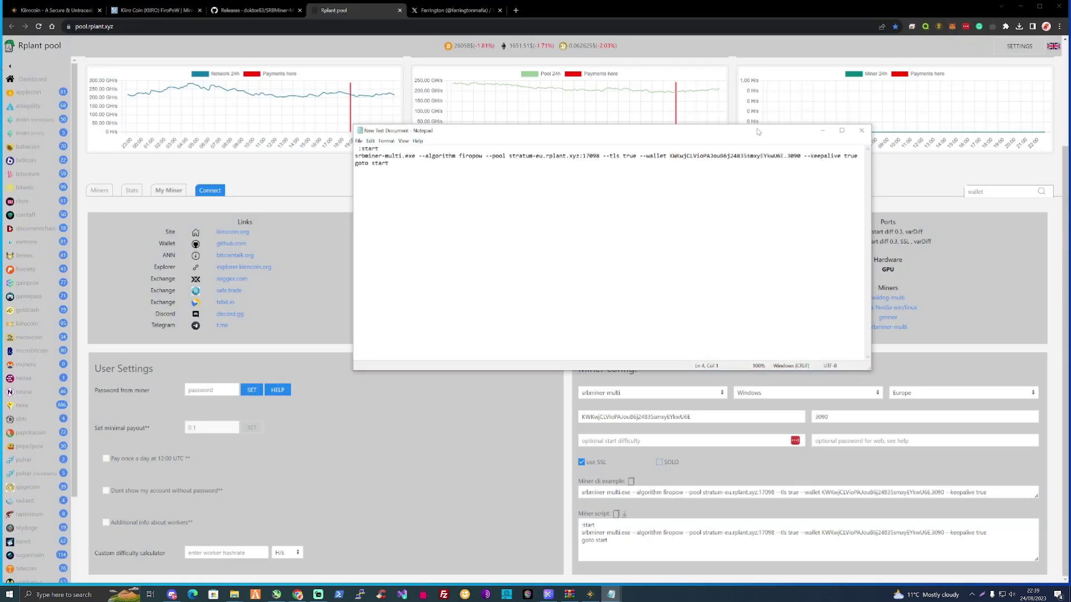
Save a copy of the script as KIIROCOIN.bat in the SRBMiner-Multi-2-3-4 folder on the desktop.
click(359, 140)
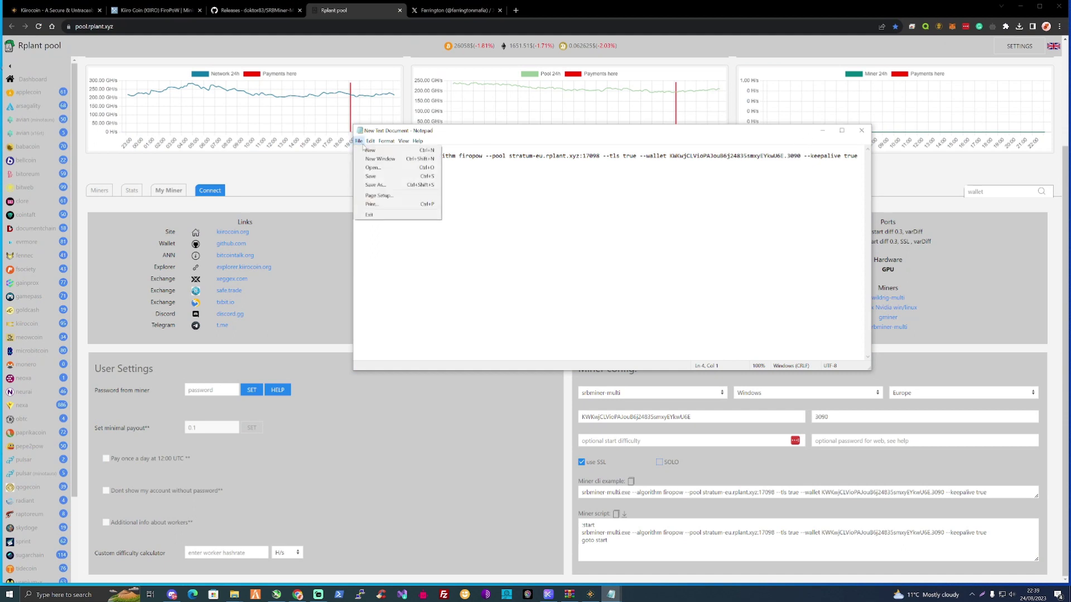
click(374, 185)
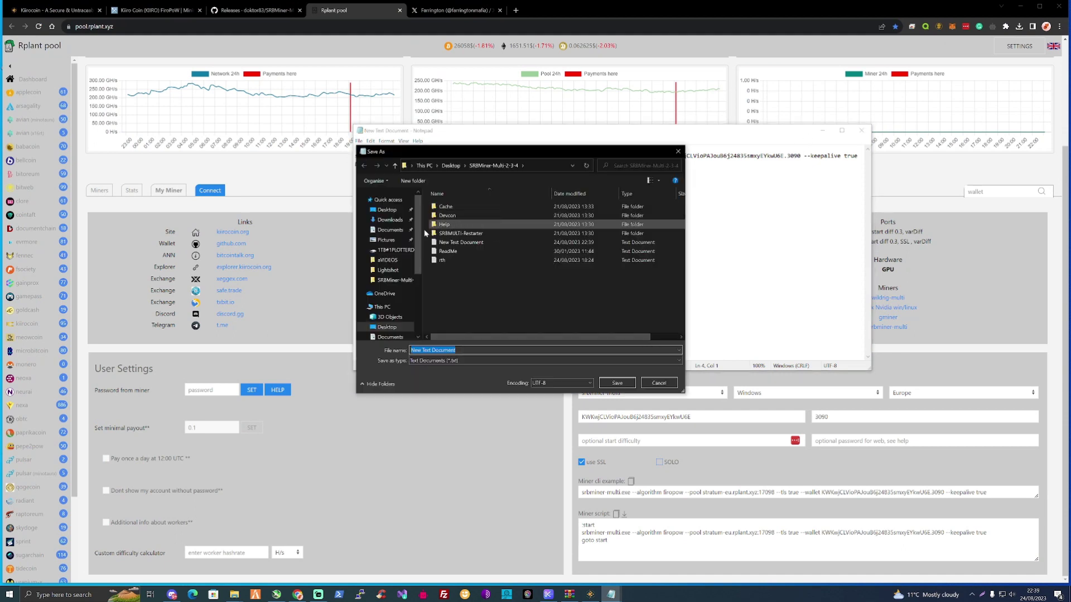
click(387, 210)
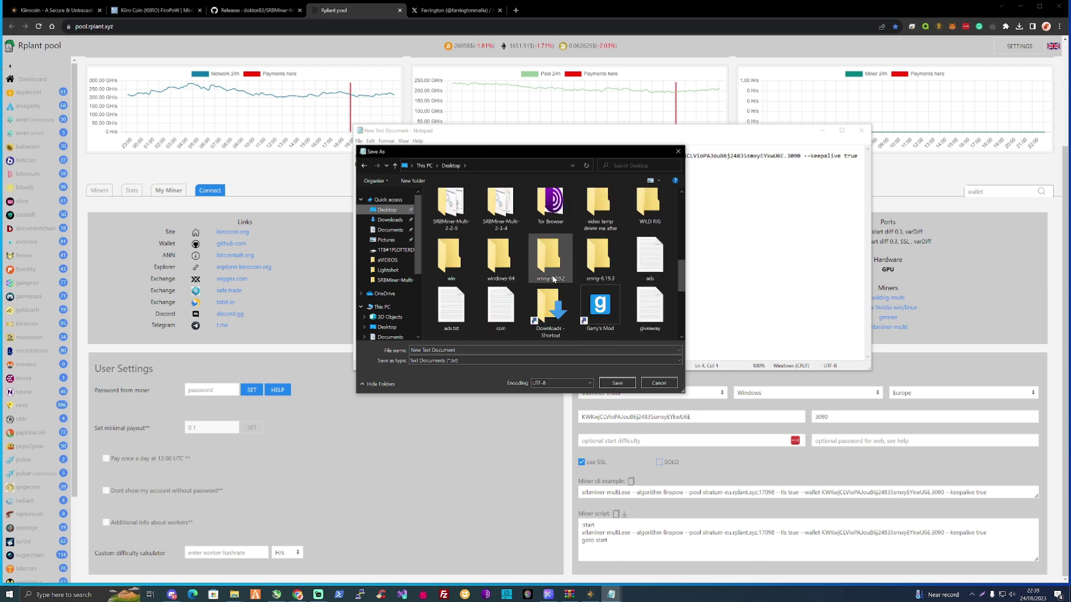
scroll(553, 280, up, 5)
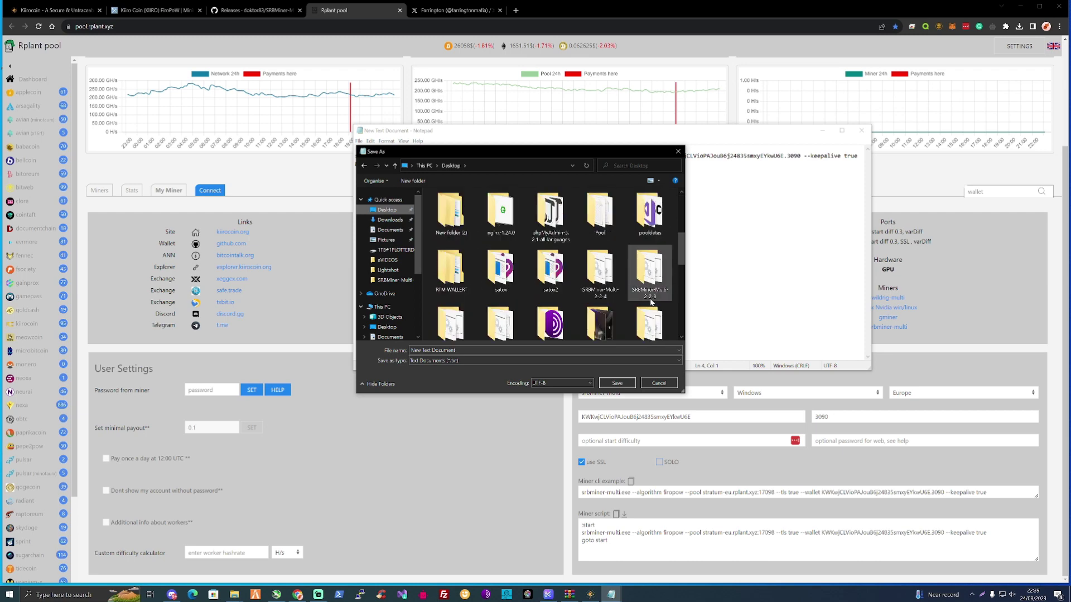
double_click(501, 320)
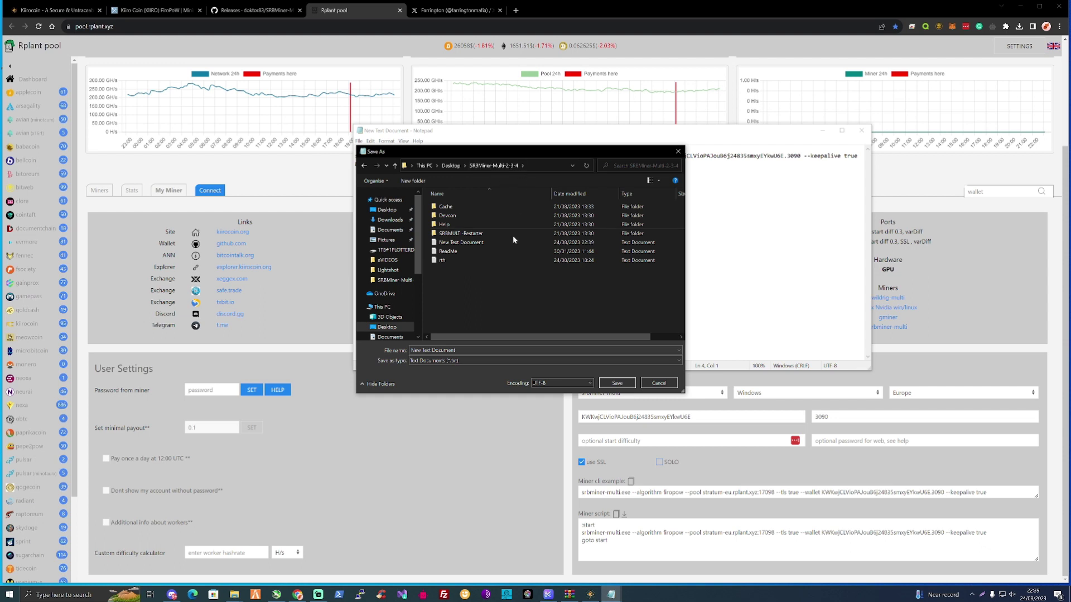
click(394, 350)
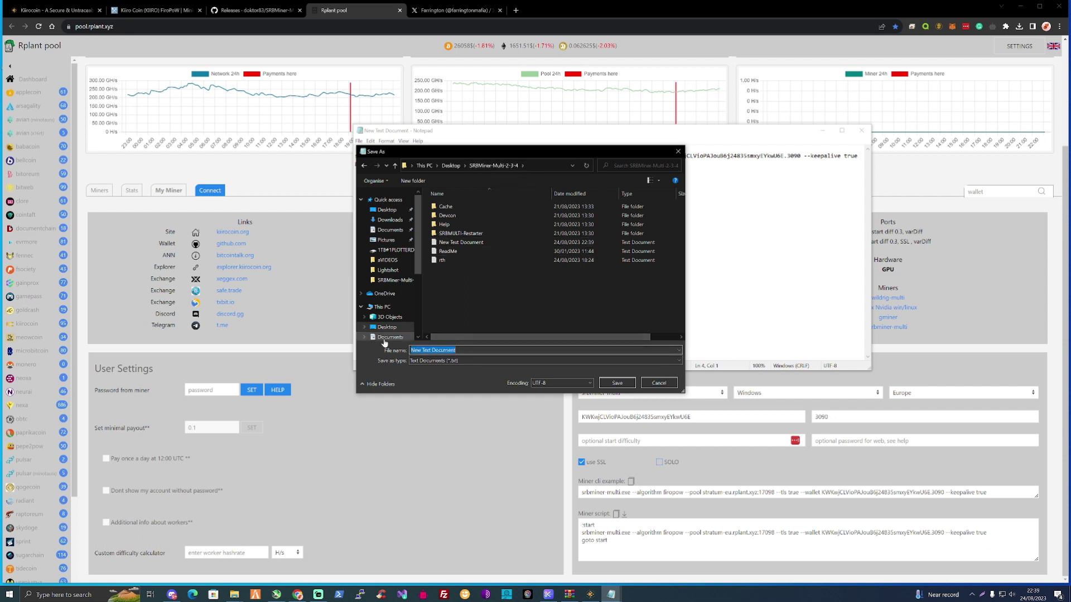
text(KIIROCOIN.bat)
click(616, 383)
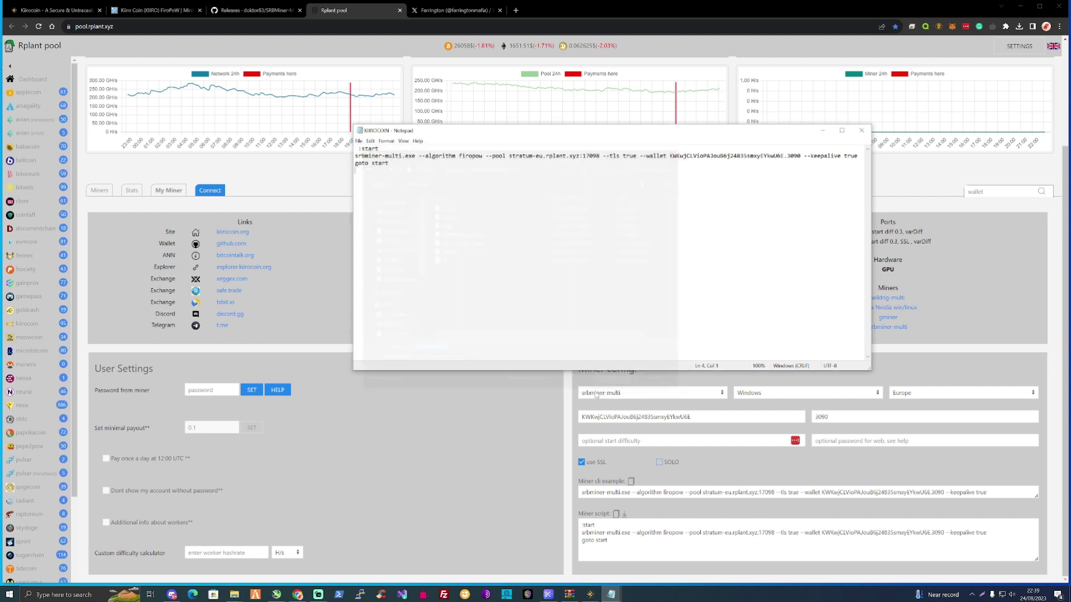
Close both Notepad windows and minimise the browser and wallet to get back to the SRBMiner-Multi-2-3-4 folder.
click(862, 130)
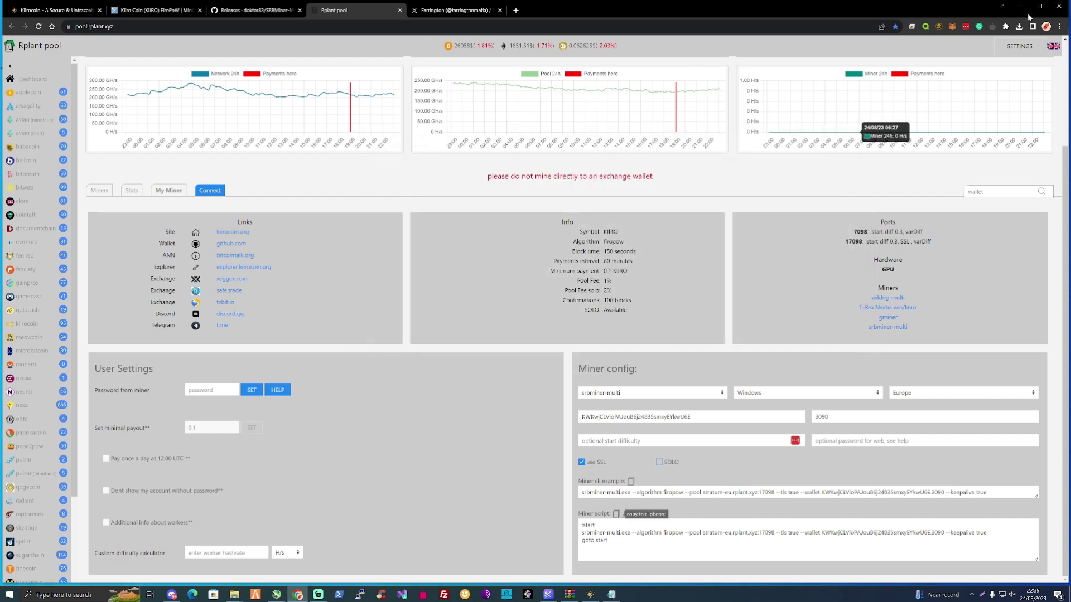
click(1021, 6)
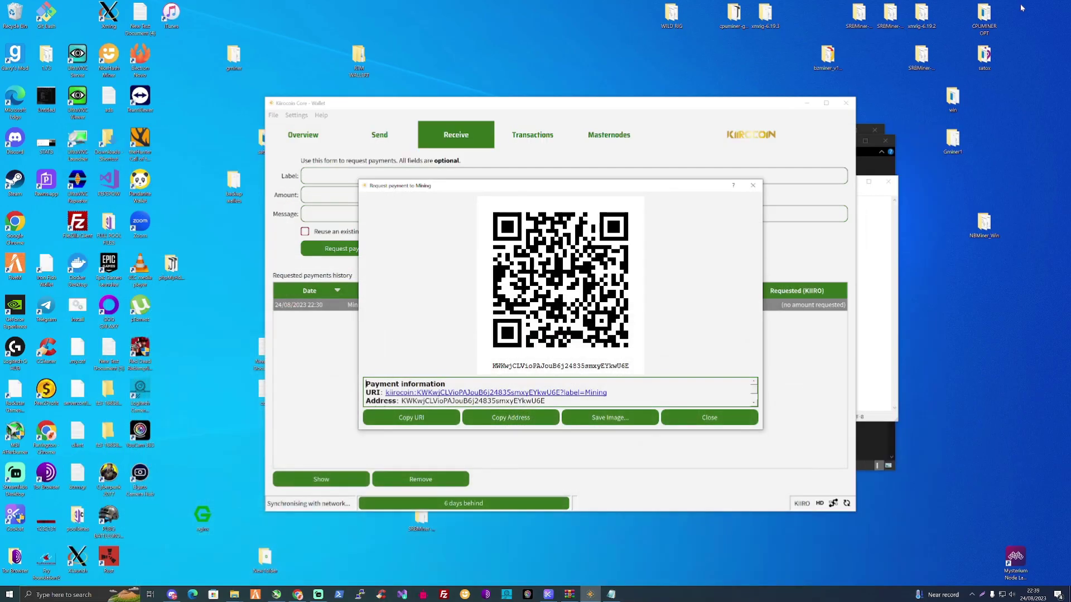
click(807, 102)
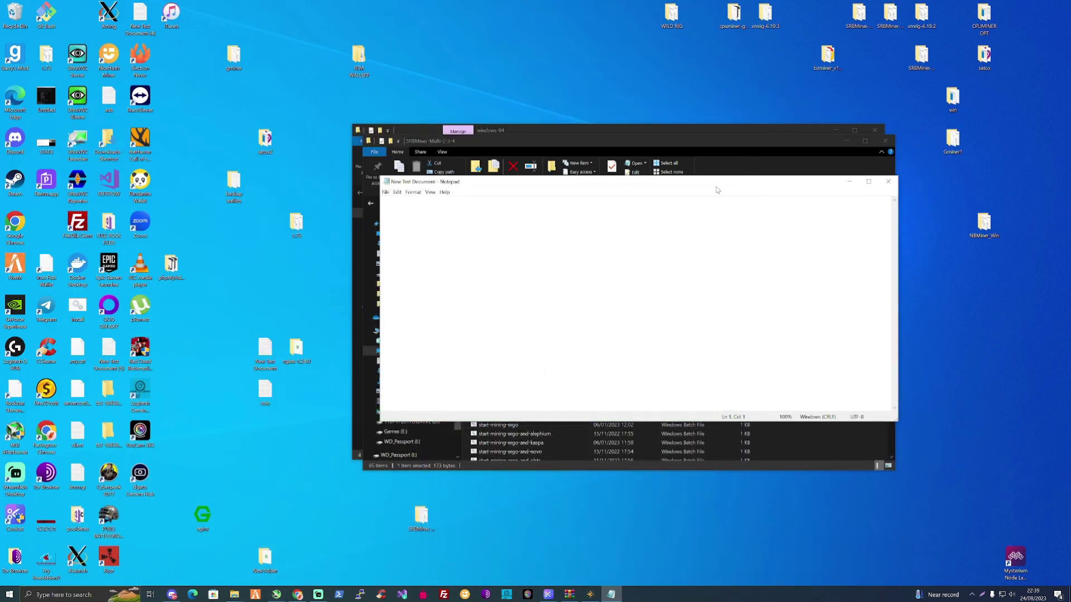
click(888, 181)
Open New Text Document to check its saved script, close it and refresh the SRBMiner-Multi-2-3-4 folder.
double_click(555, 238)
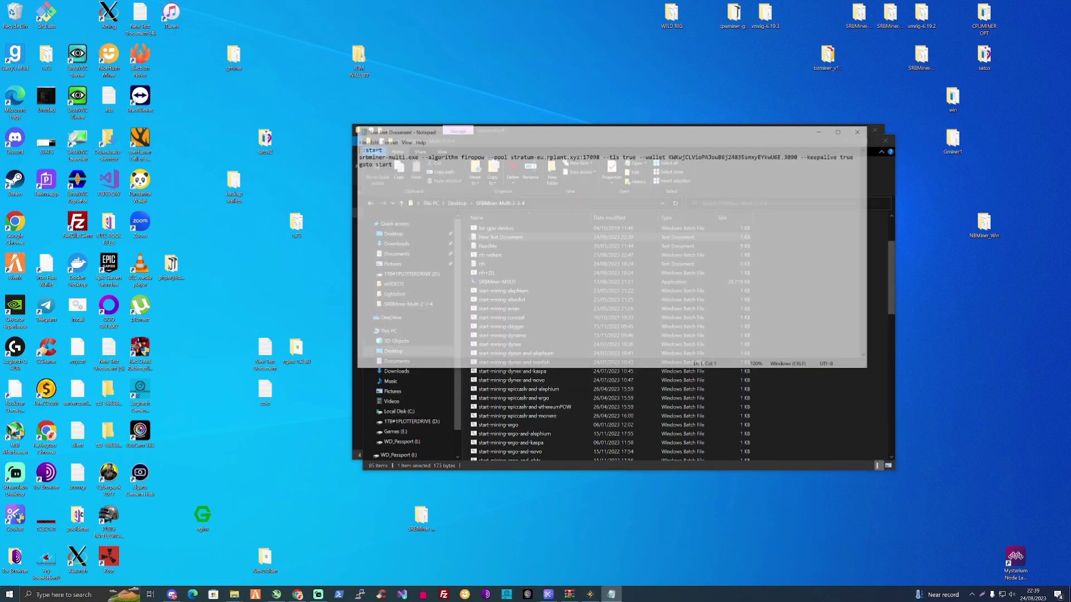
click(861, 130)
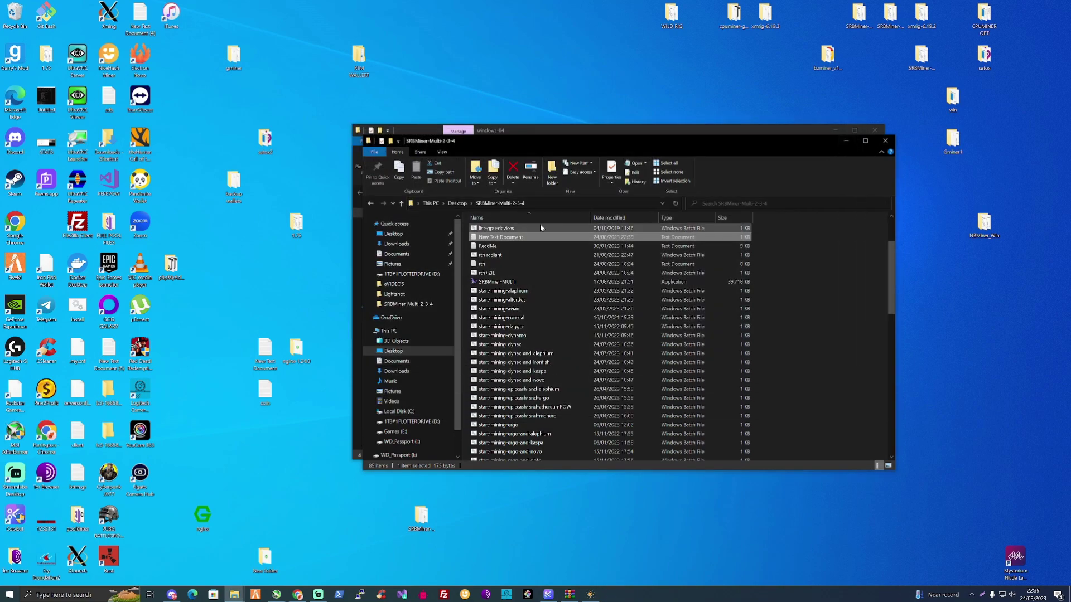
click(675, 204)
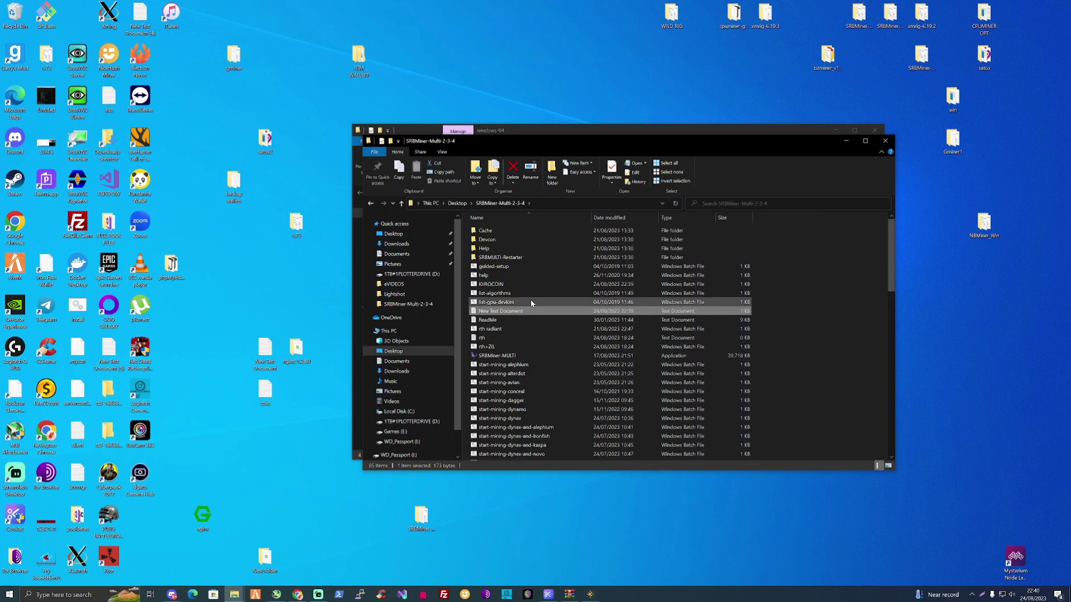
Run the KIIROCOIN batch file to start the miner and place its console window over the folder window.
scroll(530, 313, down, 12)
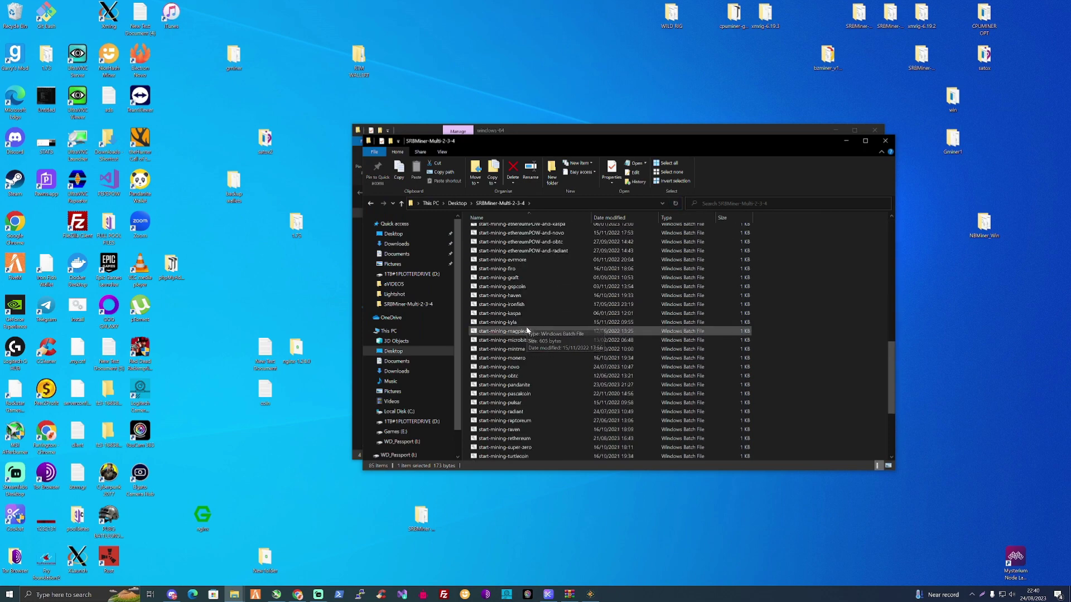
scroll(528, 331, down, 5)
scroll(513, 368, up, 6)
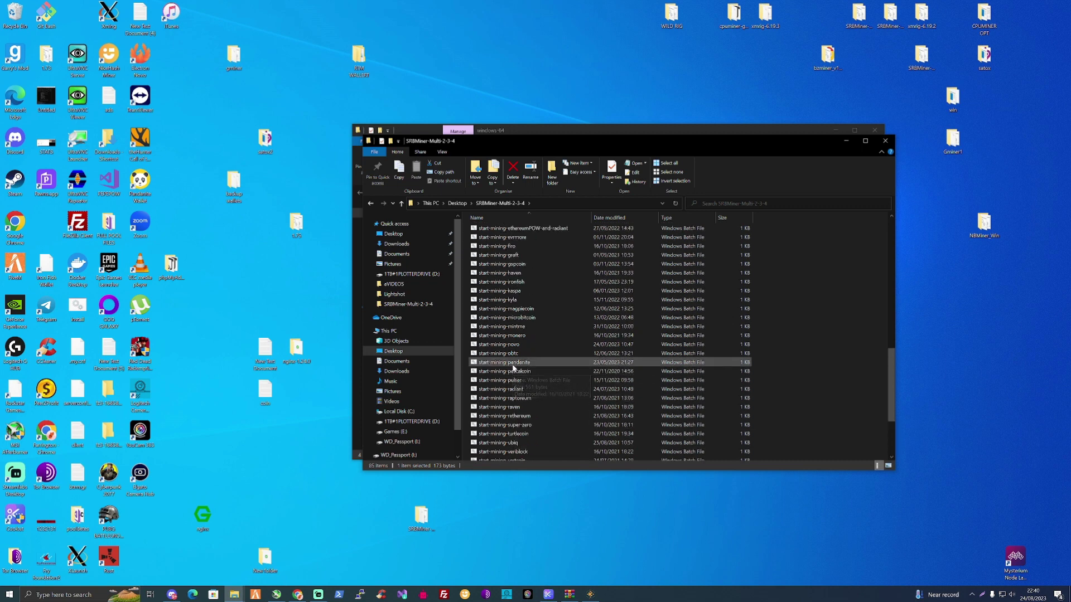
scroll(513, 368, up, 11)
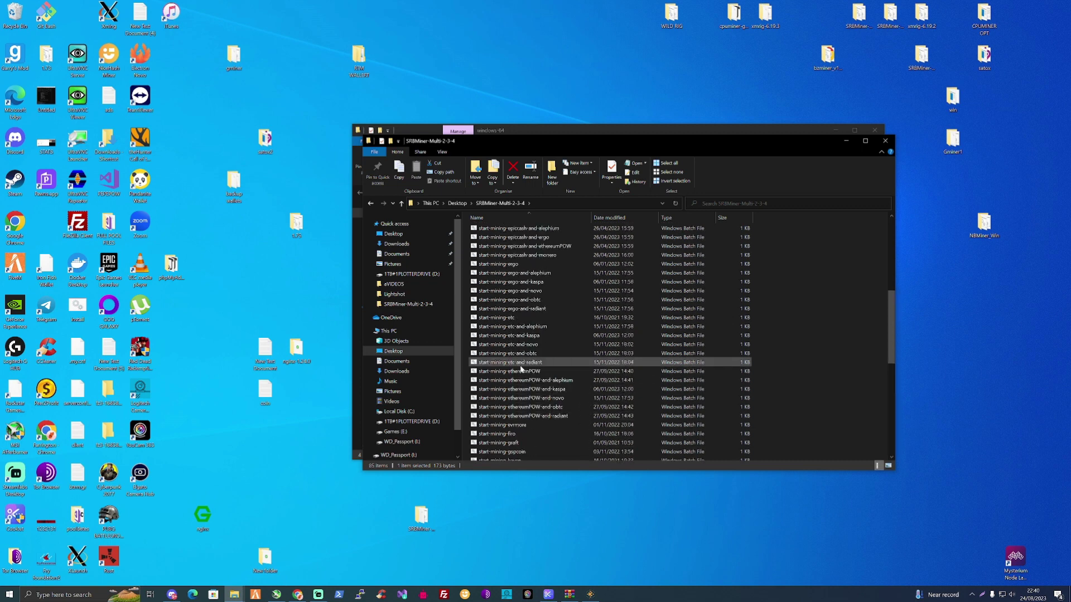
scroll(524, 270, up, 1)
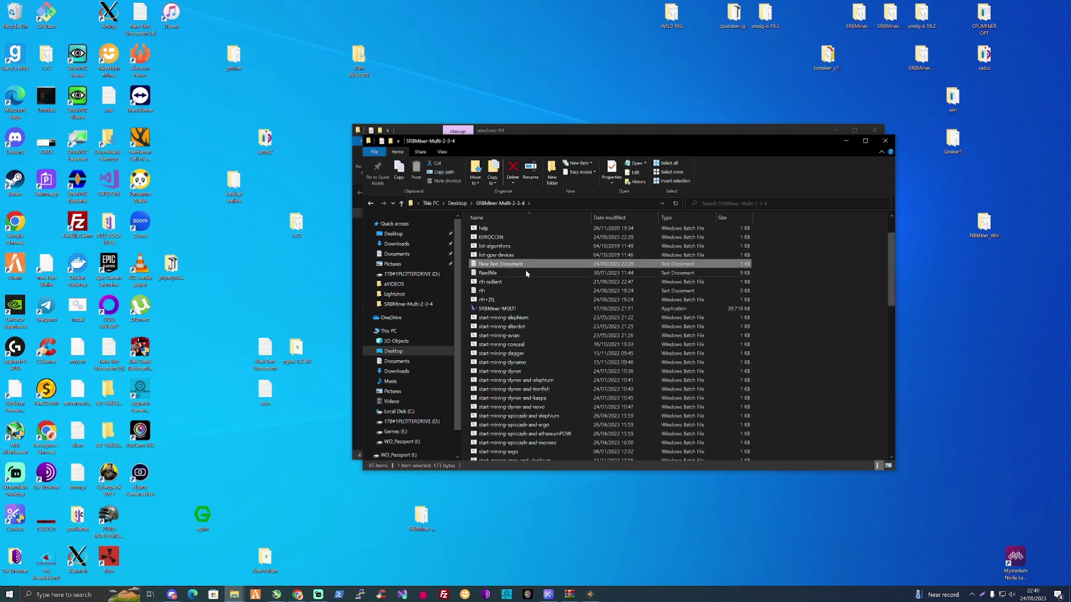
double_click(504, 238)
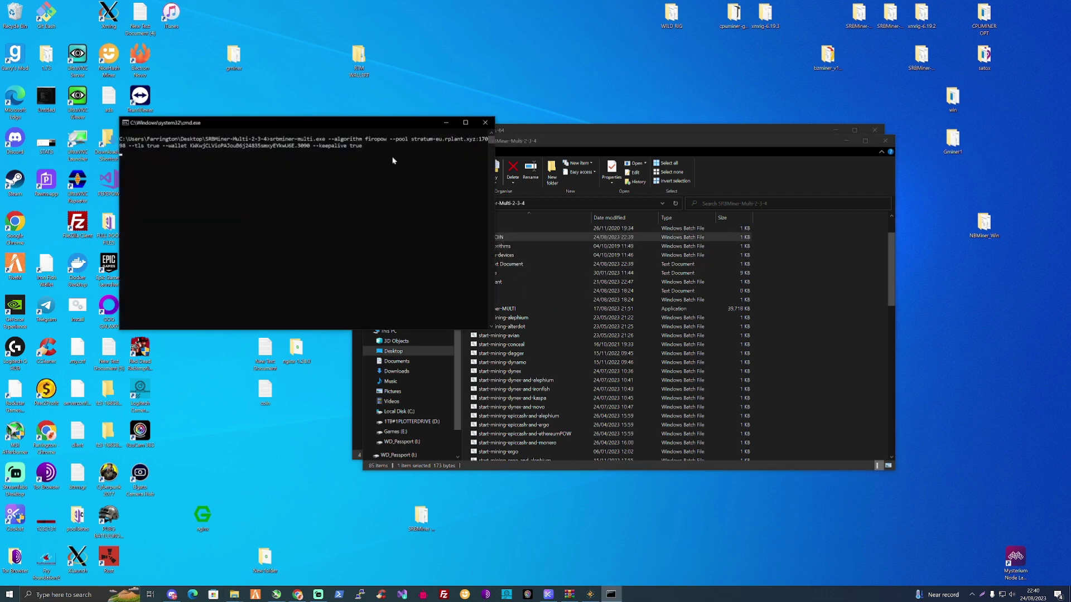
drag(381, 123, 654, 170)
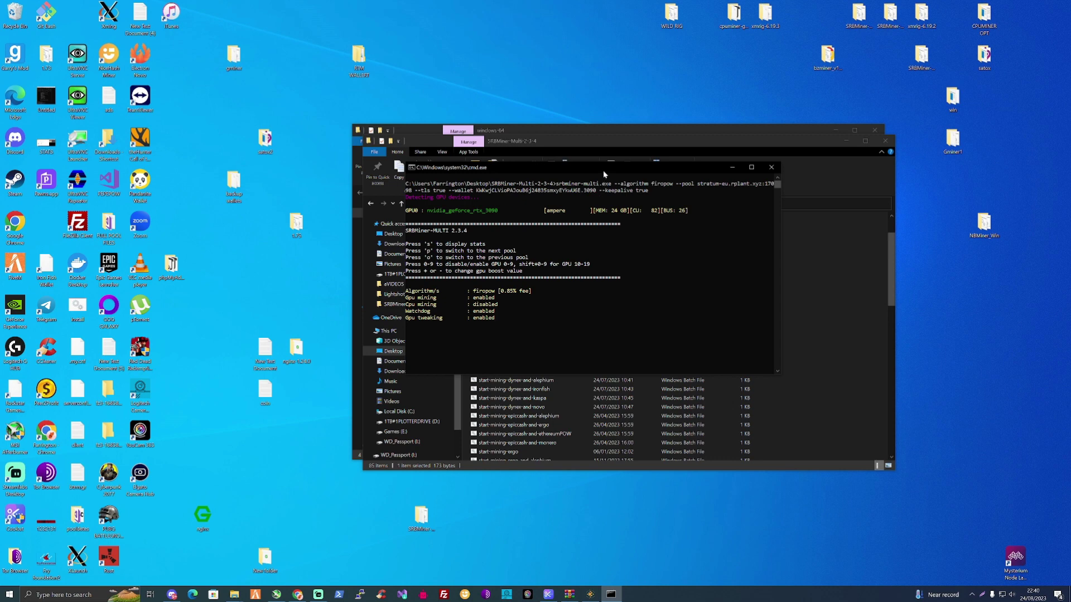
drag(603, 170, 626, 169)
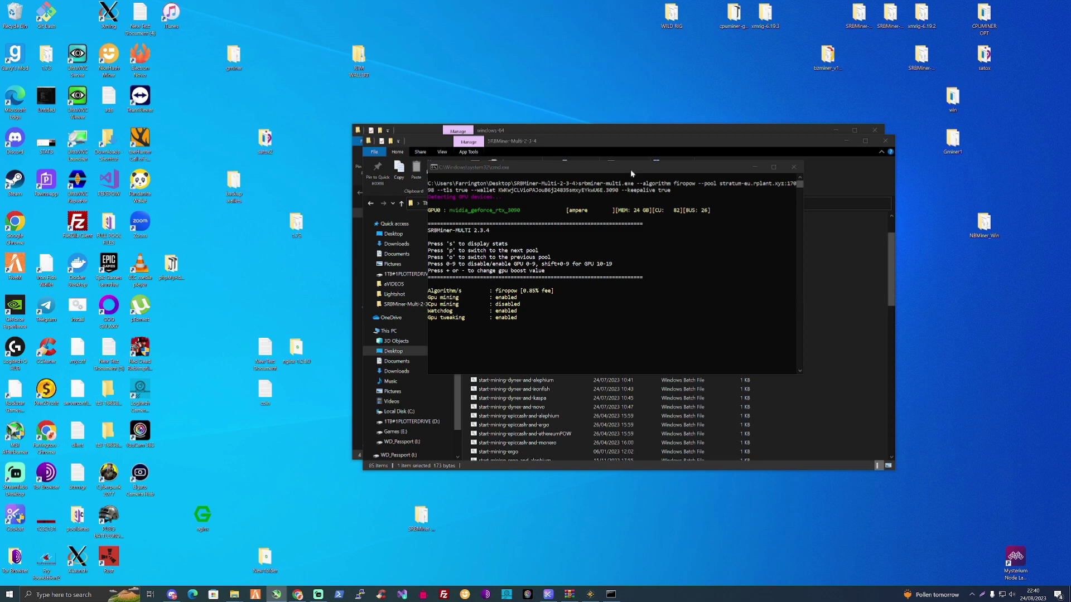
drag(607, 171, 632, 170)
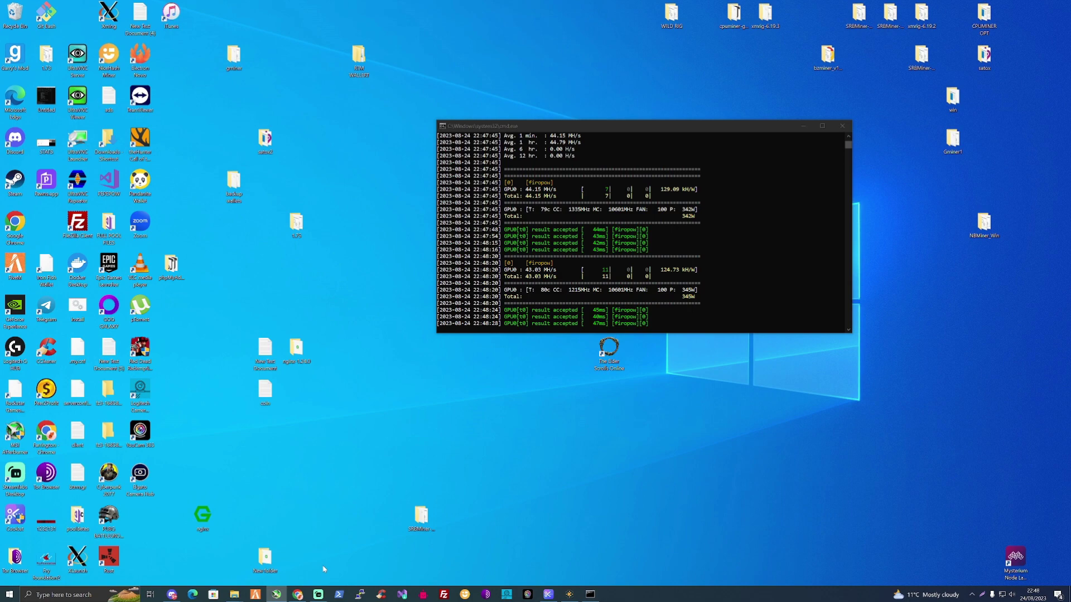
In the browser, open the mining4people.com pool for Kiiro Coin from MiningPoolStats and go to its How to Start section.
click(298, 593)
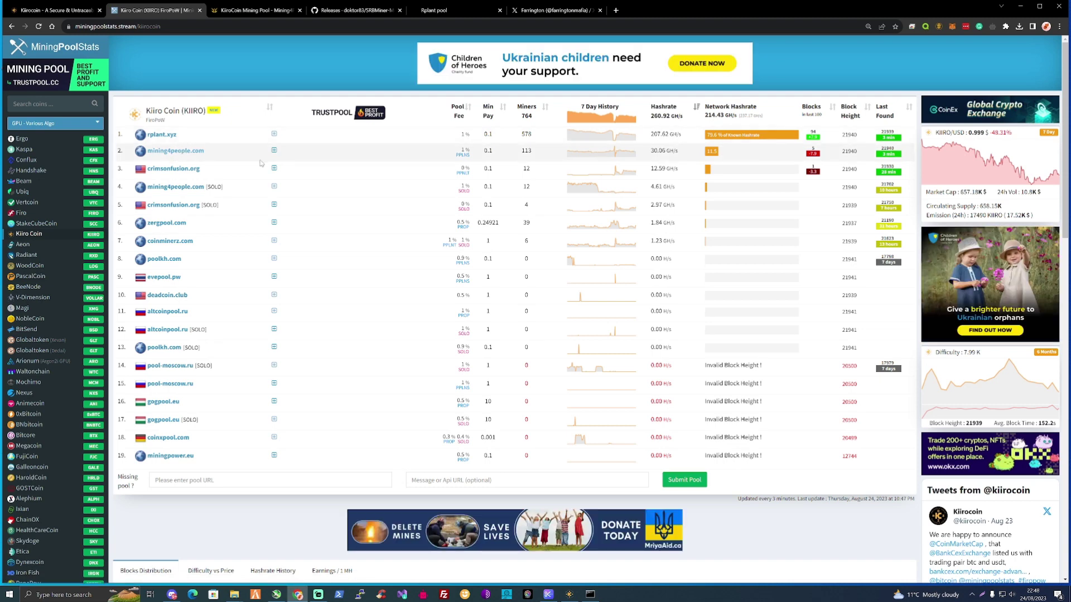
click(174, 152)
scroll(371, 201, down, 2)
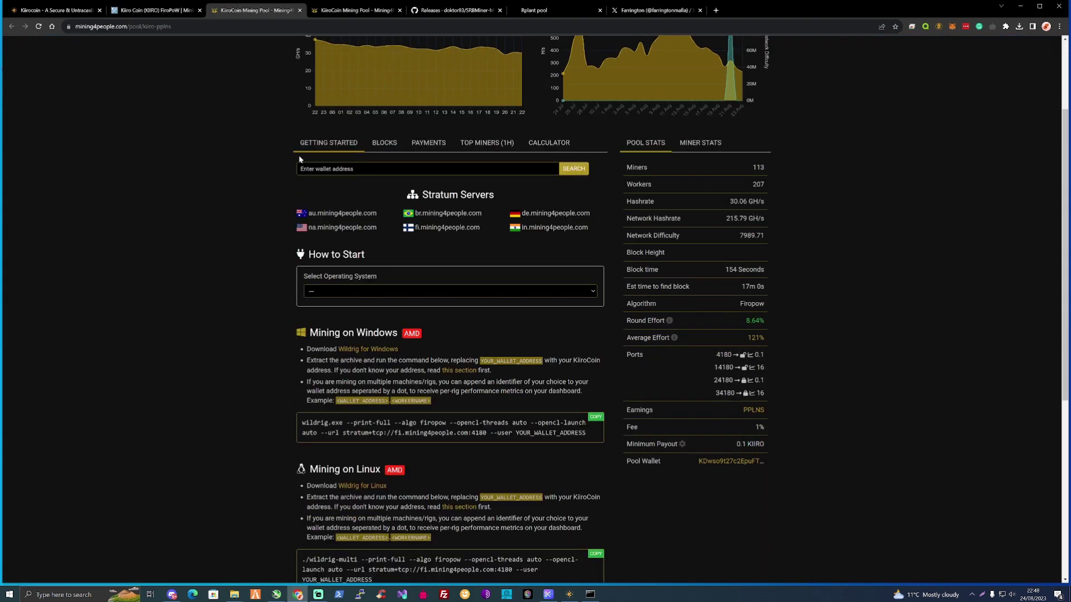
Configure the pool's start form for Windows, an Nvidia graphics card and the Germany stratum.
click(403, 292)
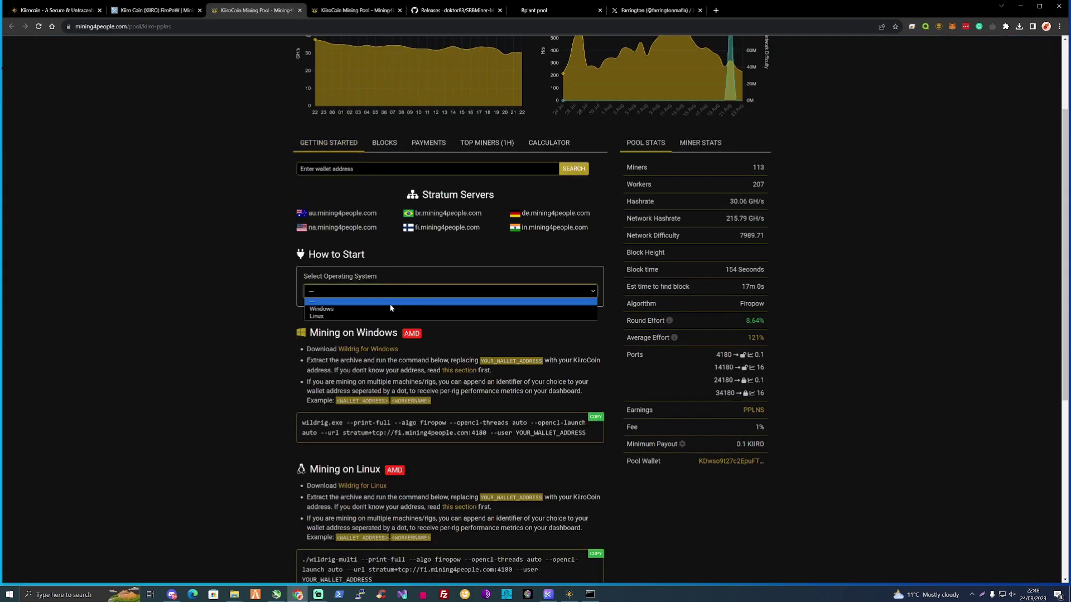
click(374, 310)
click(374, 328)
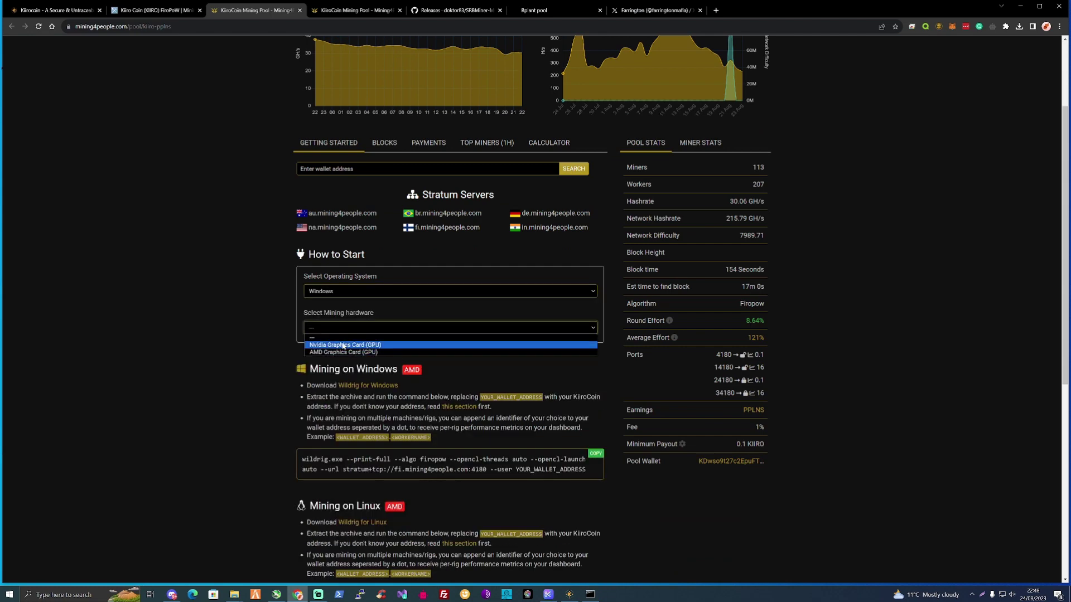
click(365, 350)
click(364, 365)
Enter 3424 as a placeholder mining address and 34 as the worker name.
click(322, 404)
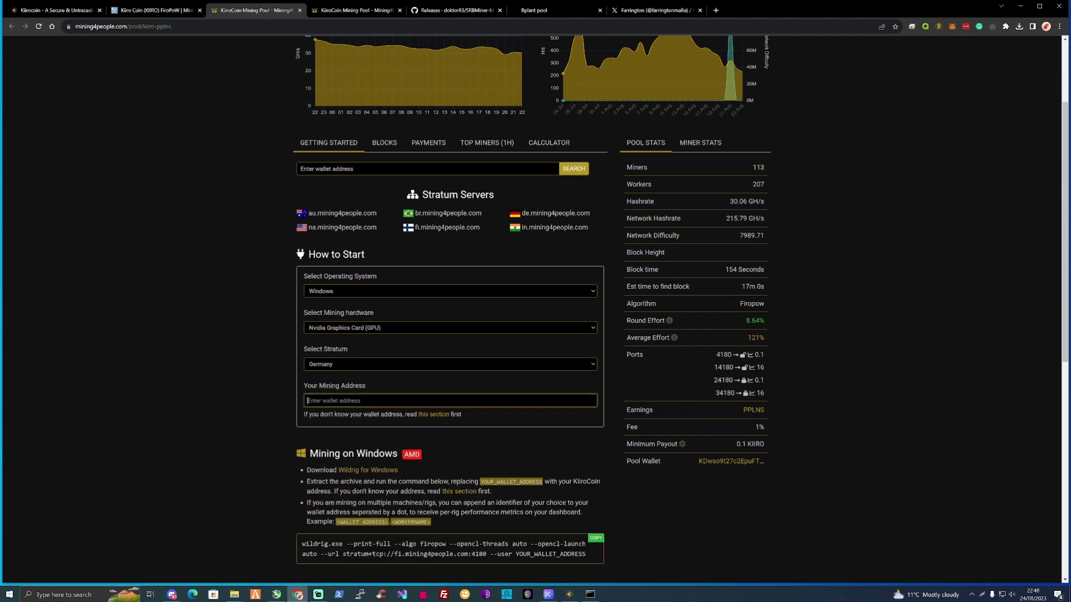
text(3424)
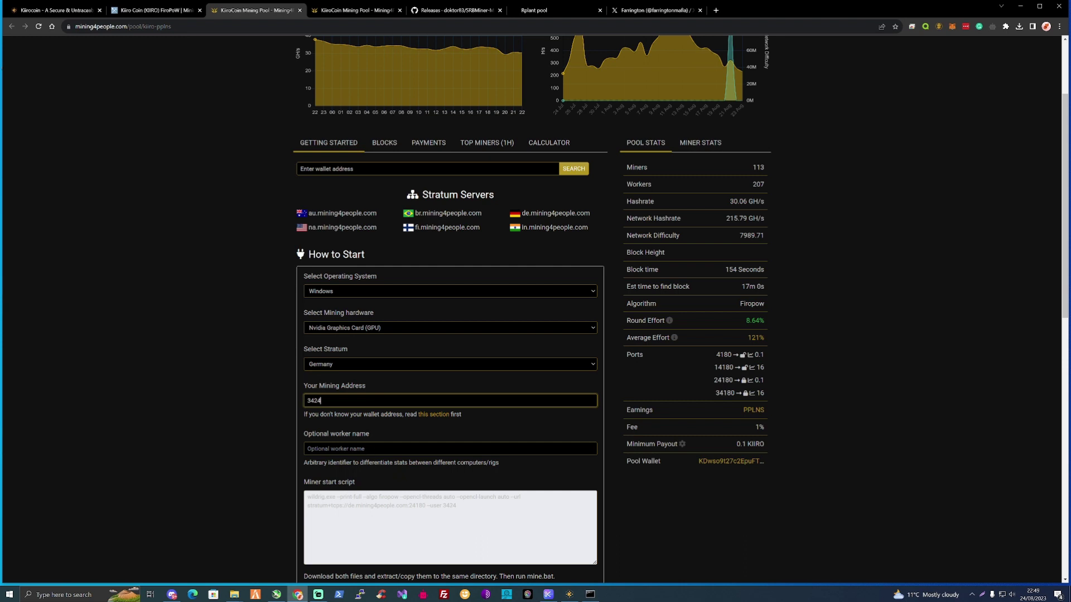
click(385, 446)
text(34)
Copy the stratum address stratum+tcps://de.mining4people.com:24180 from the generated miner start script.
click(450, 527)
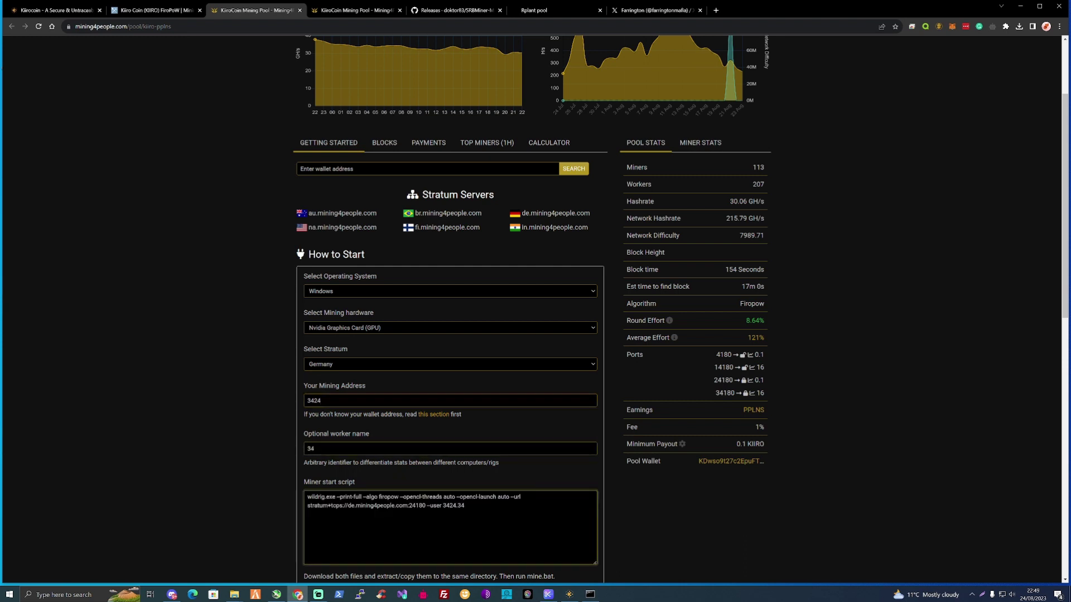
drag(426, 505, 307, 506)
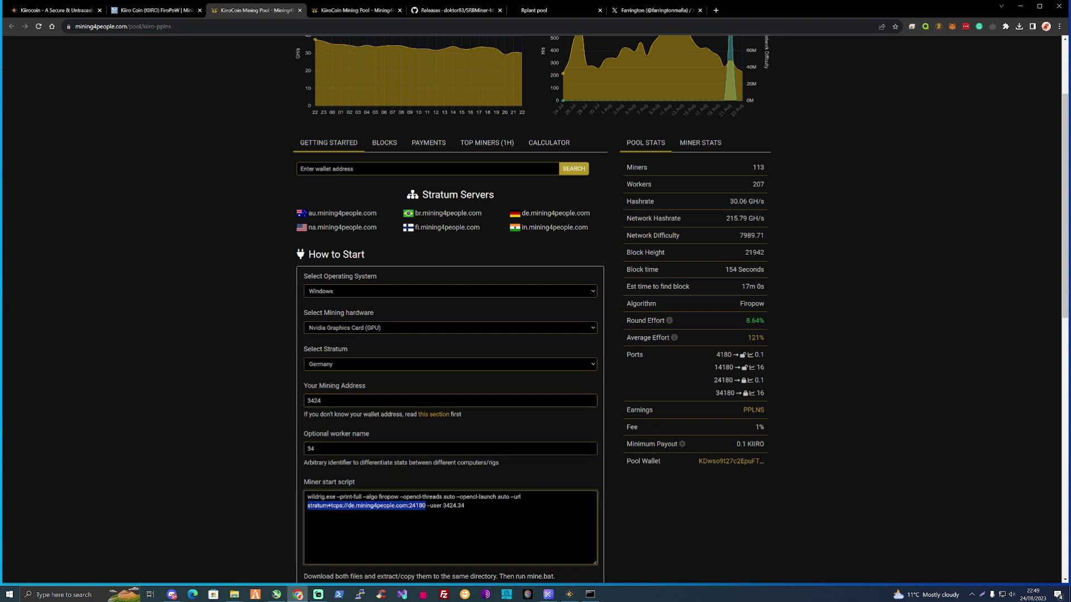
right_click(384, 505)
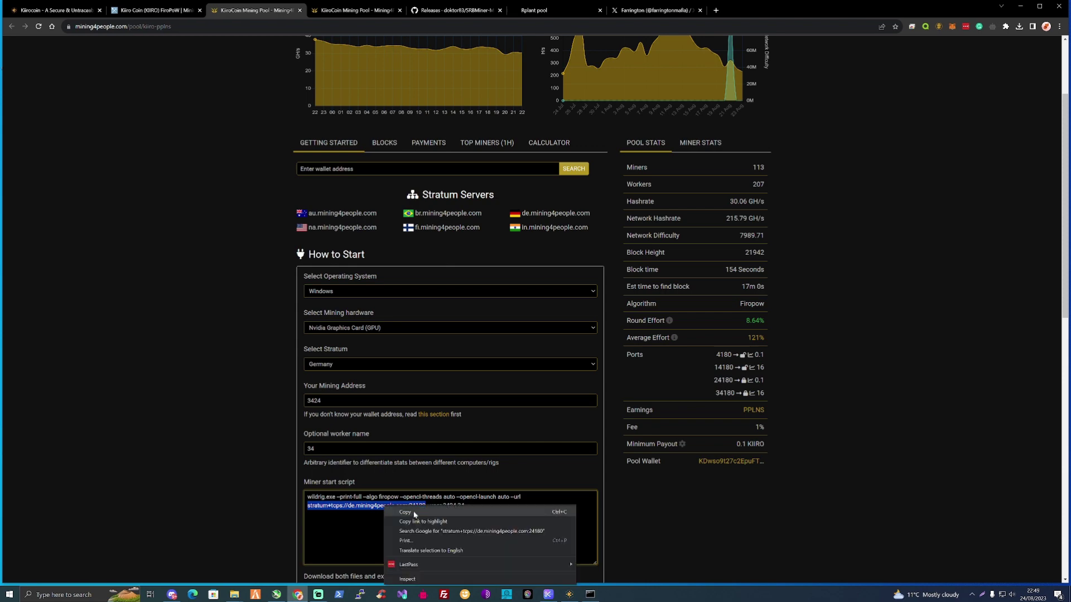
click(413, 560)
Open the KIIROCOIN batch file from the SRBMiner-Multi-2-3-4 folder for editing in Notepad and highlight its pool address.
mouse_move(235, 594)
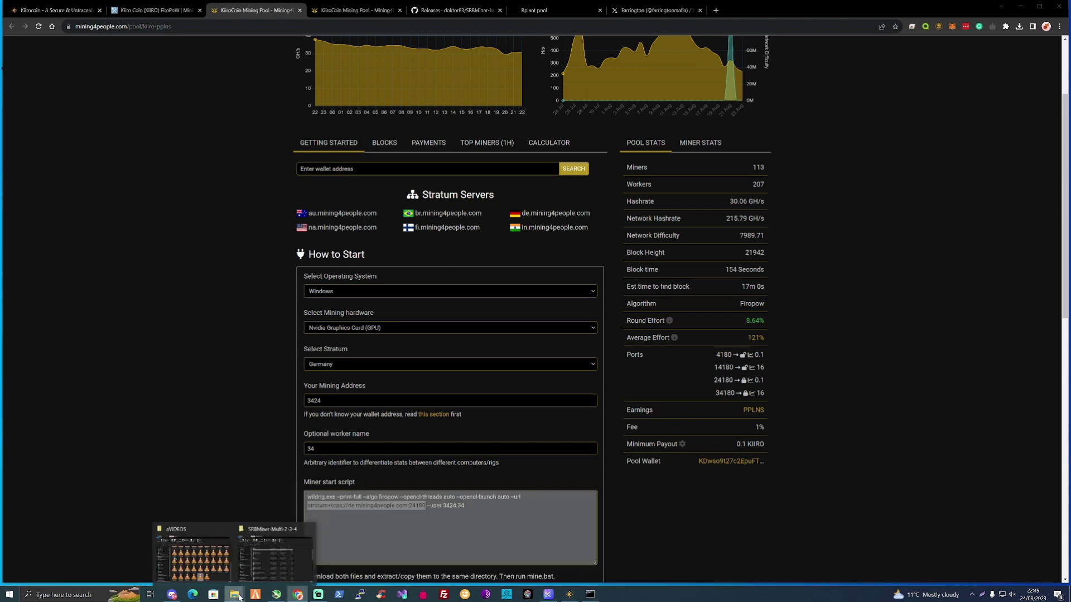
click(276, 555)
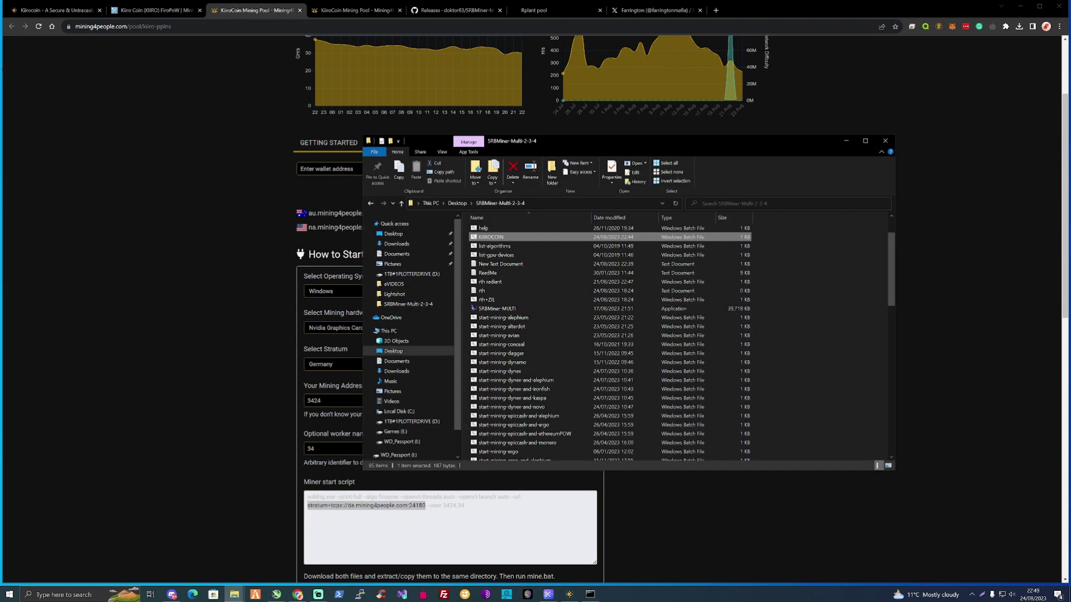
right_click(526, 236)
click(540, 249)
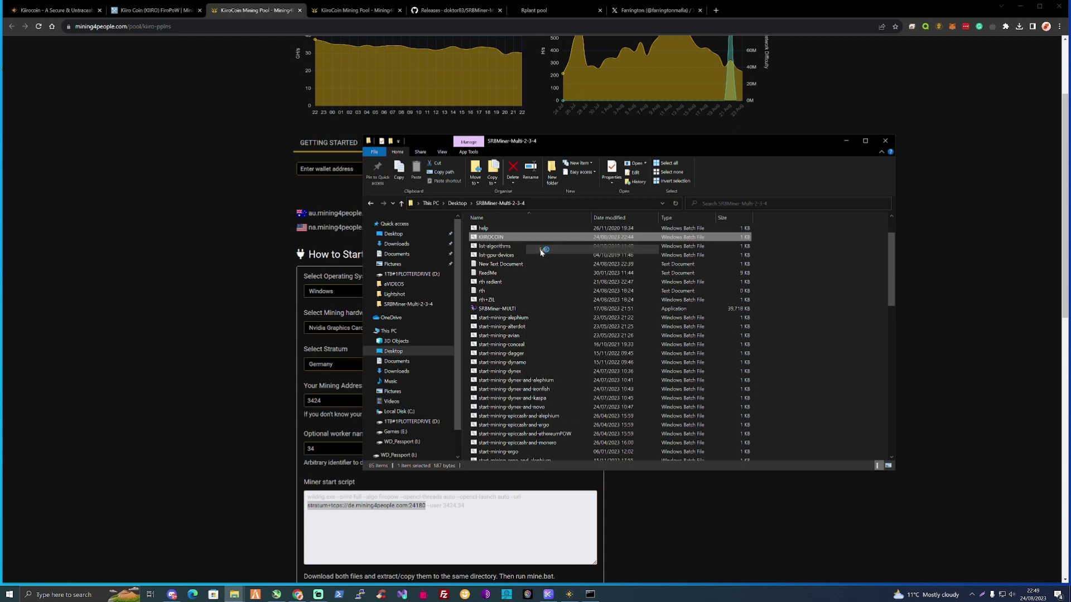
drag(512, 156, 637, 156)
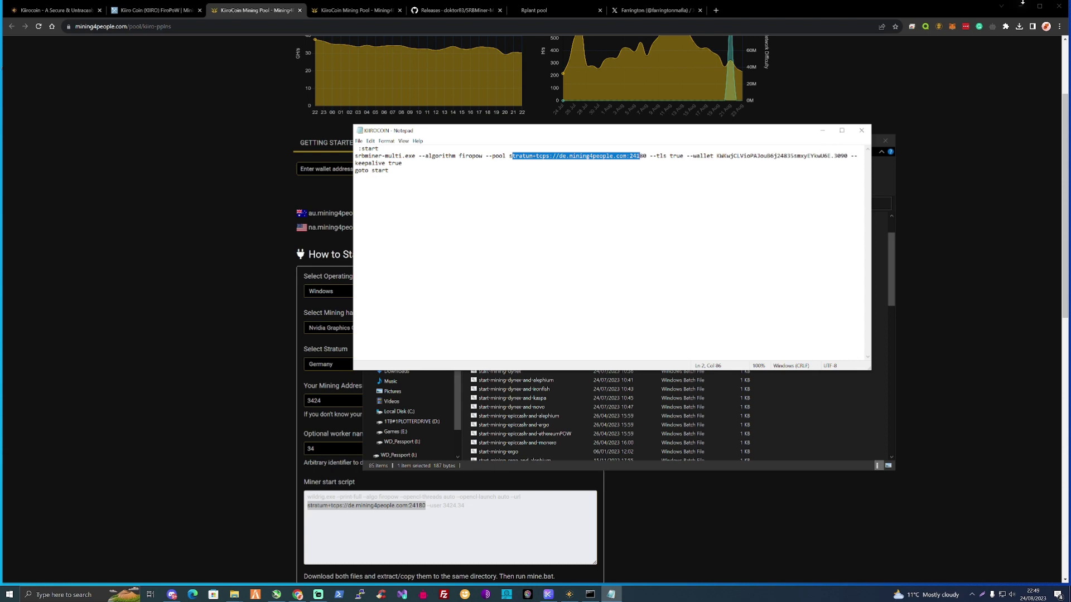
On the Rplant pool page, set the miner config's server region to Asia-Pacific and then America to compare the scripts.
click(535, 10)
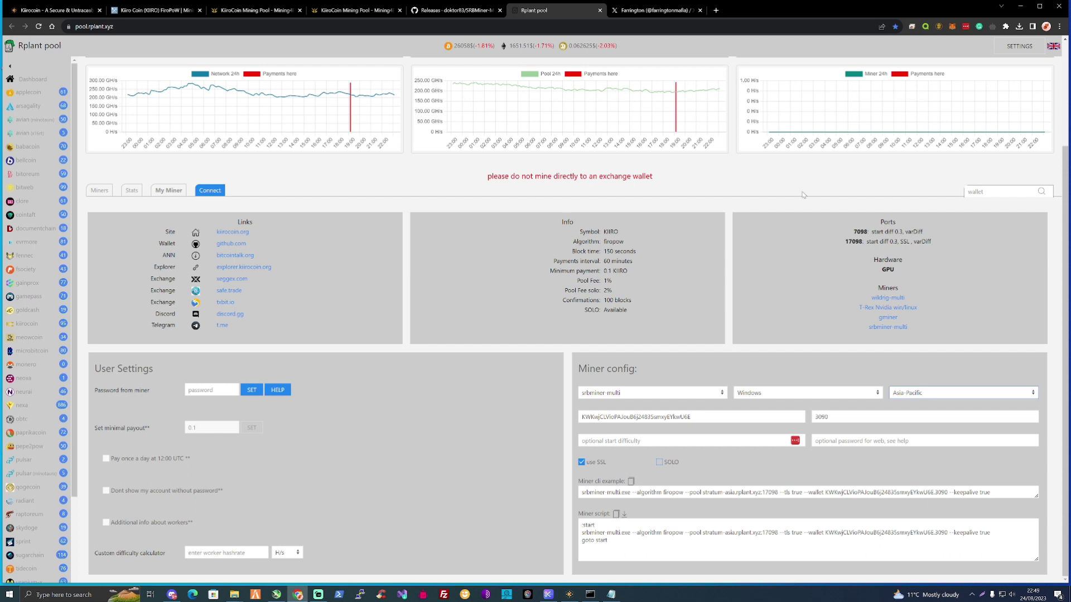
click(914, 397)
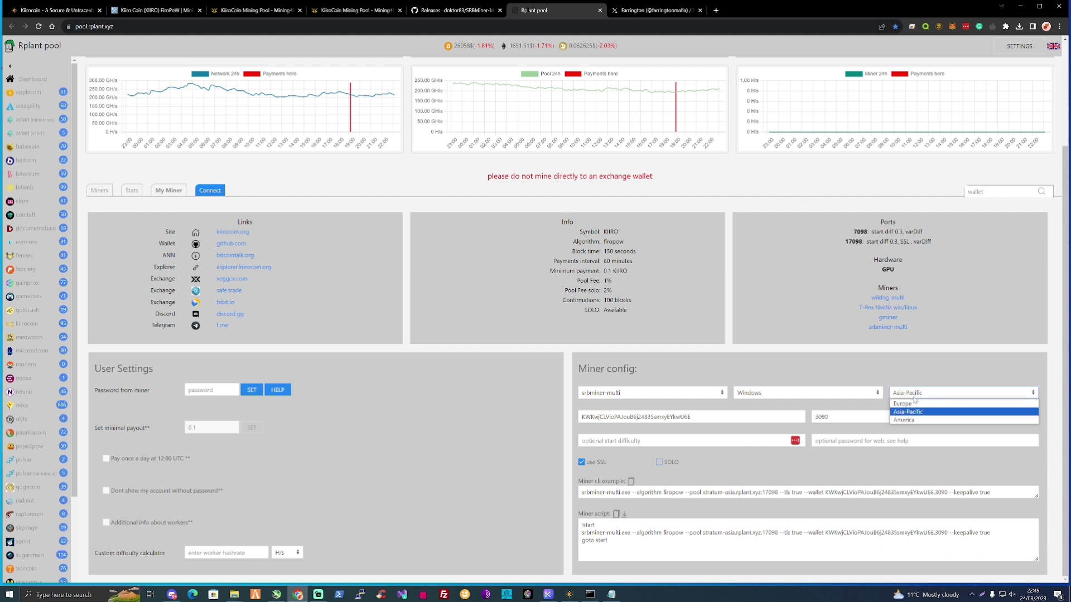
click(911, 413)
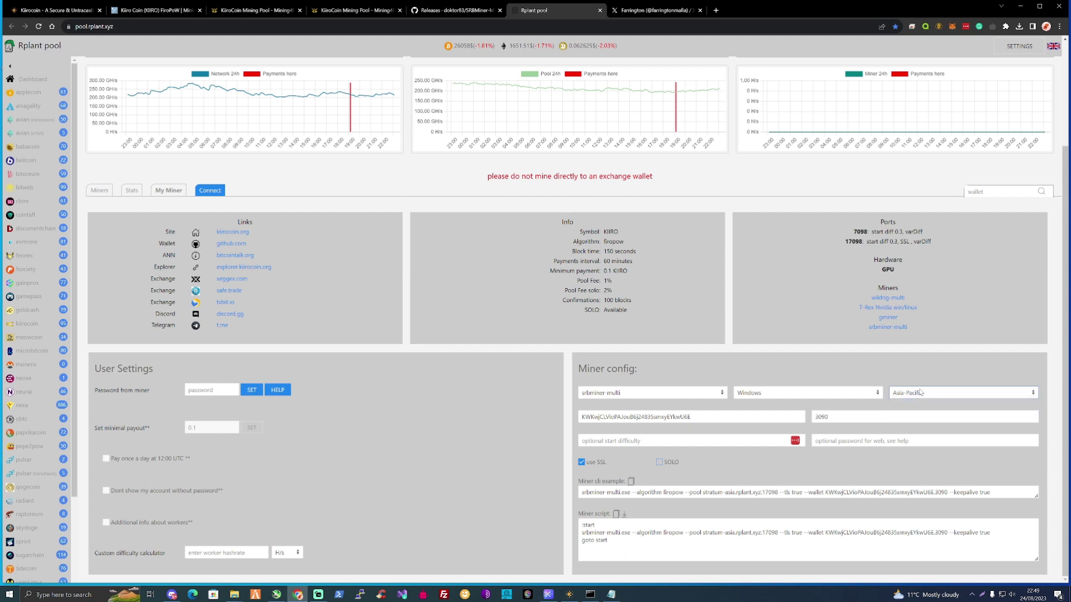
click(921, 392)
click(909, 420)
click(913, 393)
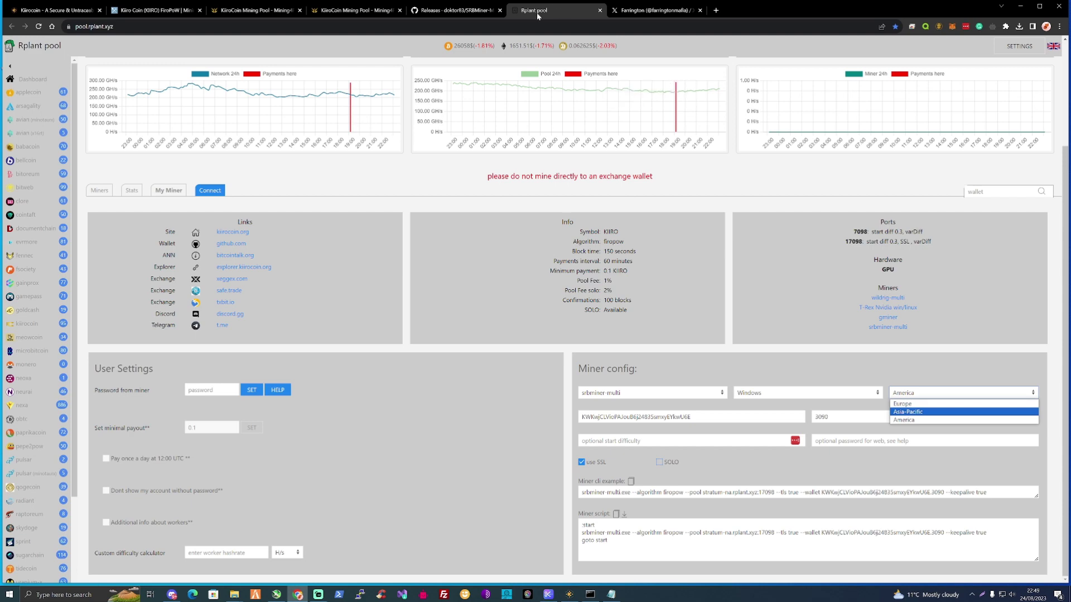
On MiningPoolStats, sort the Kiiro Coin pools by number of miners and examine their hashrate and difficulty history.
click(158, 11)
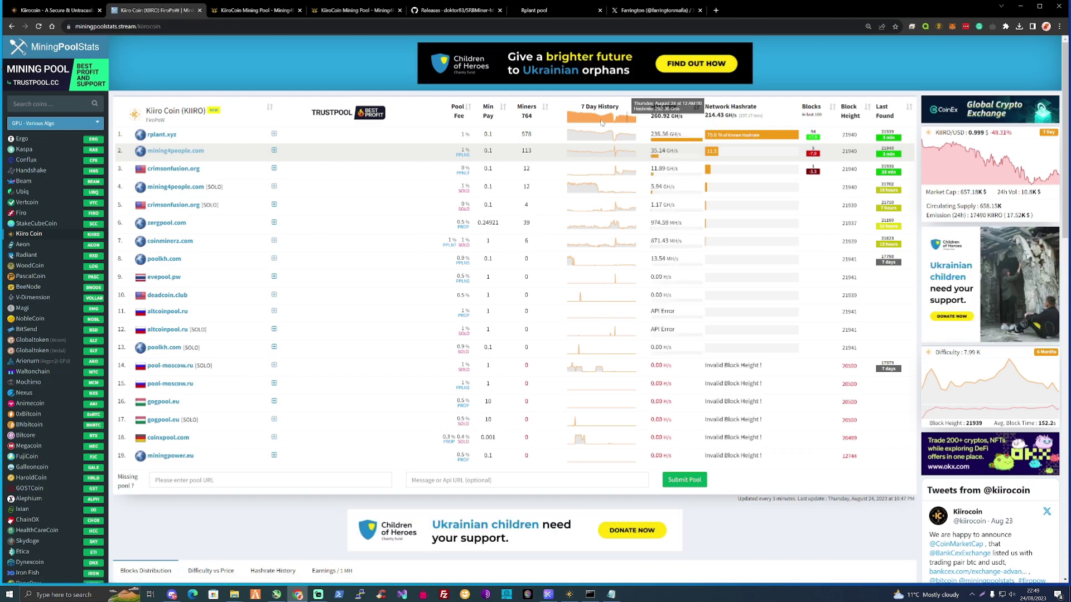
click(542, 122)
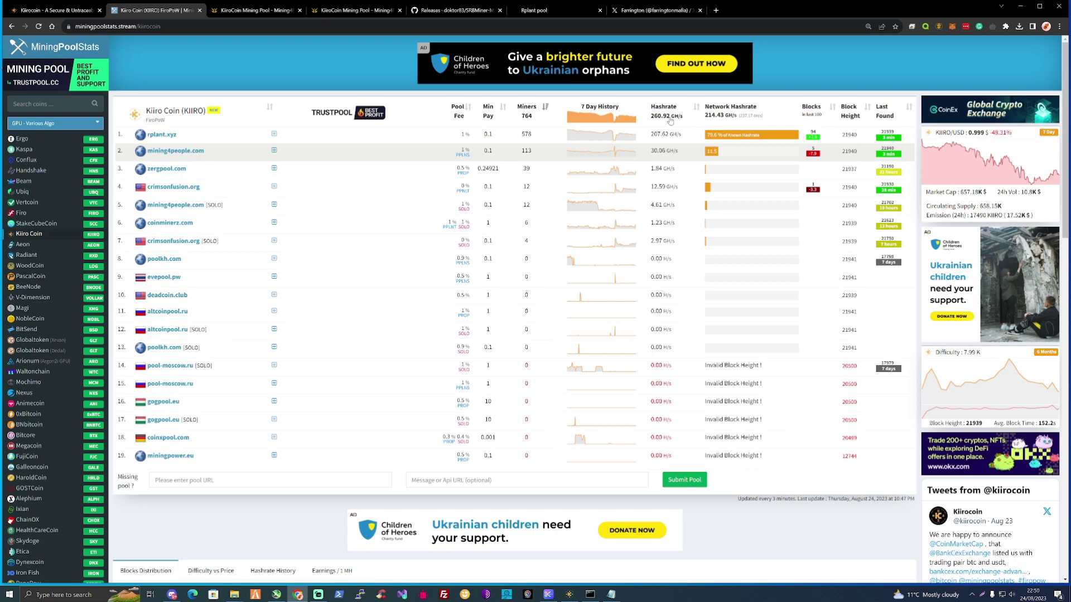
scroll(670, 121, down, 2)
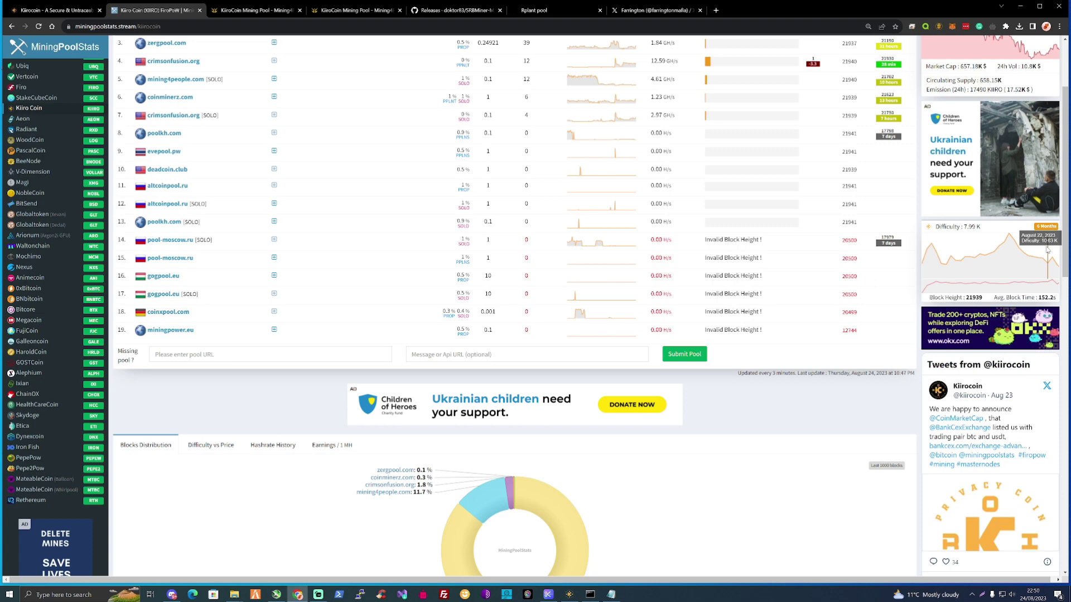
scroll(685, 150, up, 3)
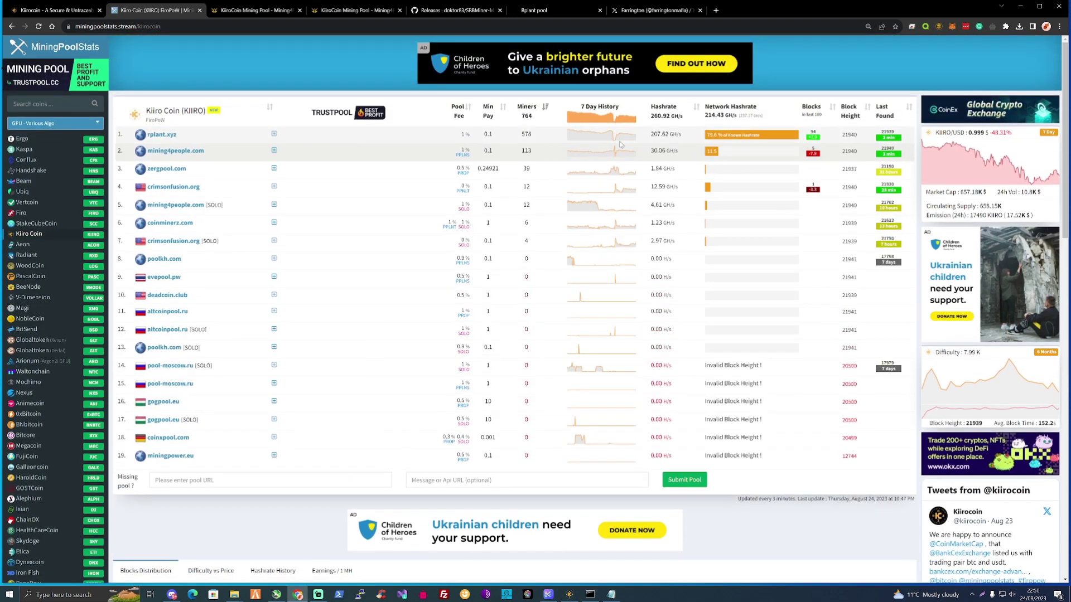
mouse_move(628, 142)
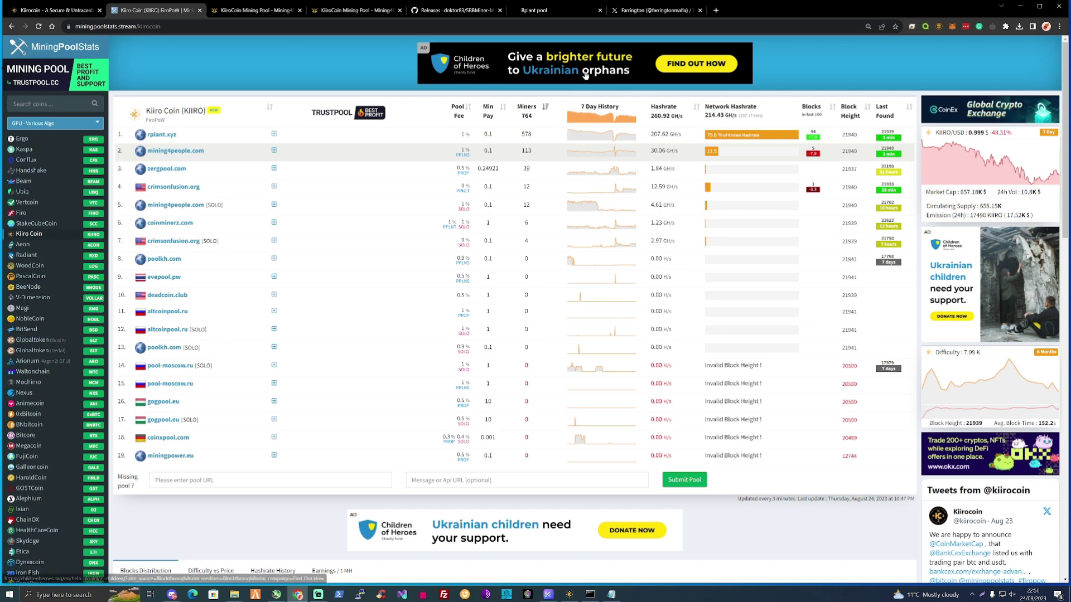
Open the Hive OS farm in a new browser tab and go to its flight sheets.
click(715, 10)
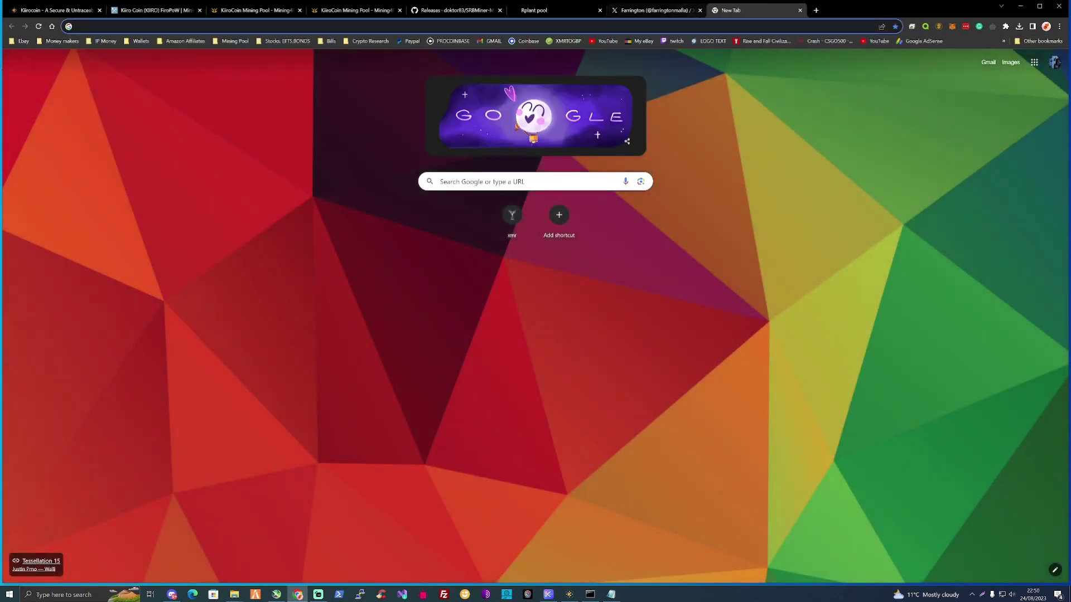
text(h)
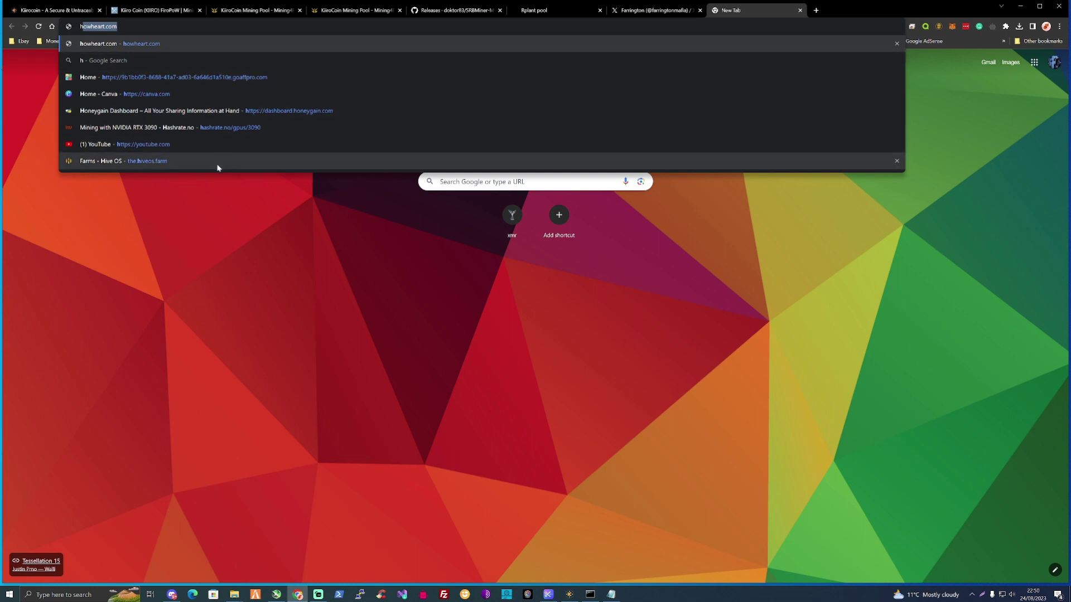
click(218, 163)
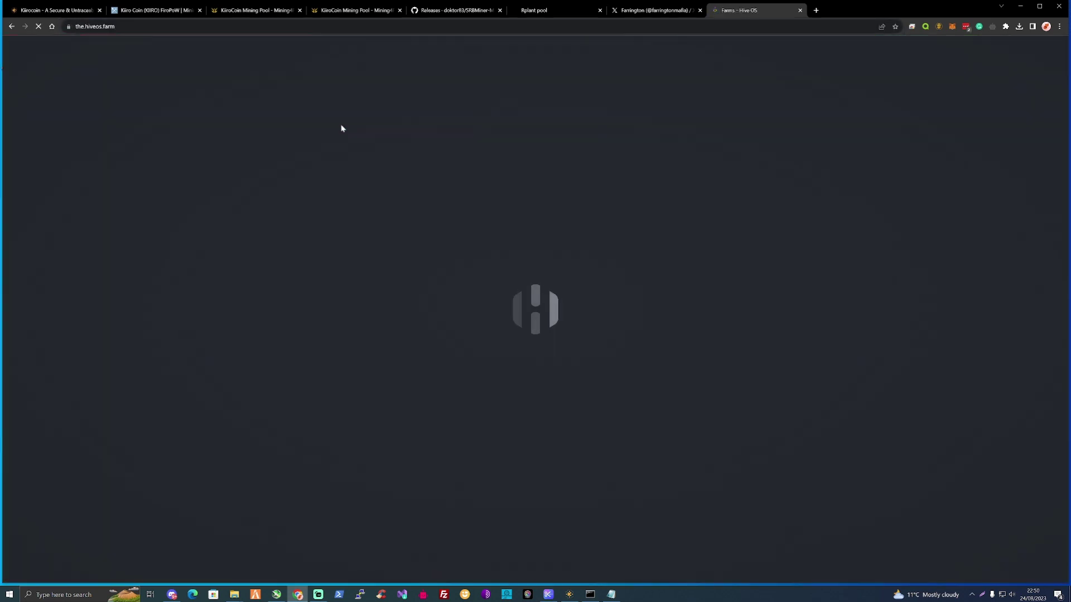
click(677, 201)
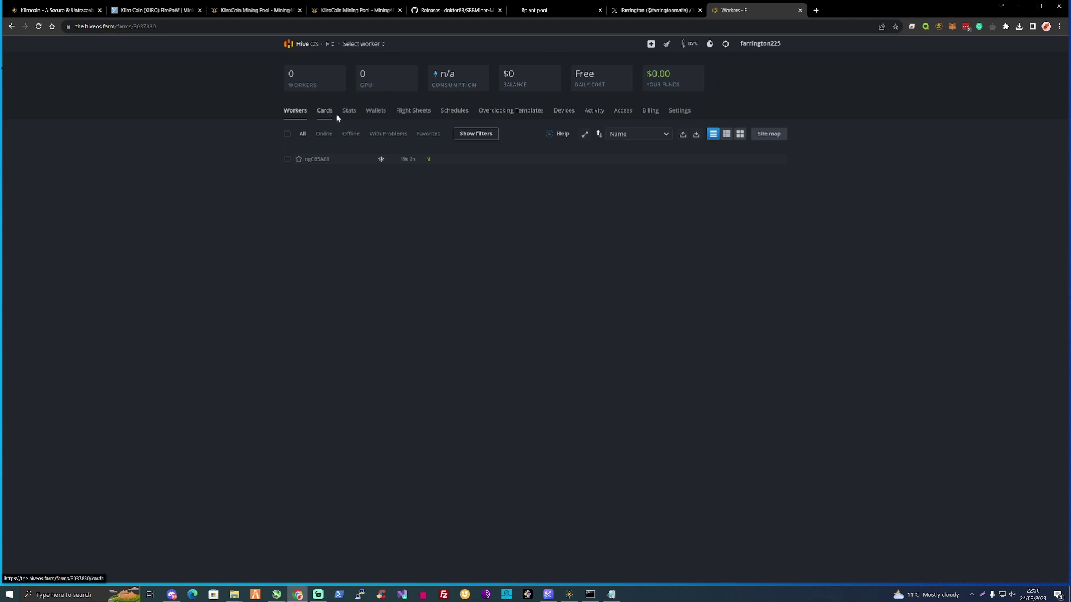
click(413, 111)
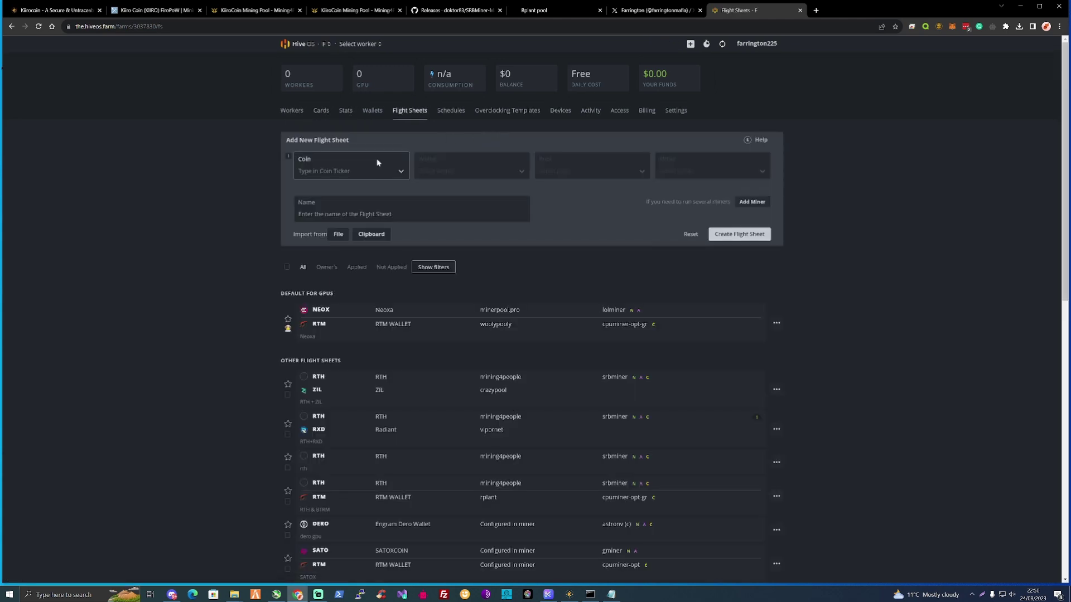
Choose KIIRO as the coin for the new flight sheet.
click(369, 170)
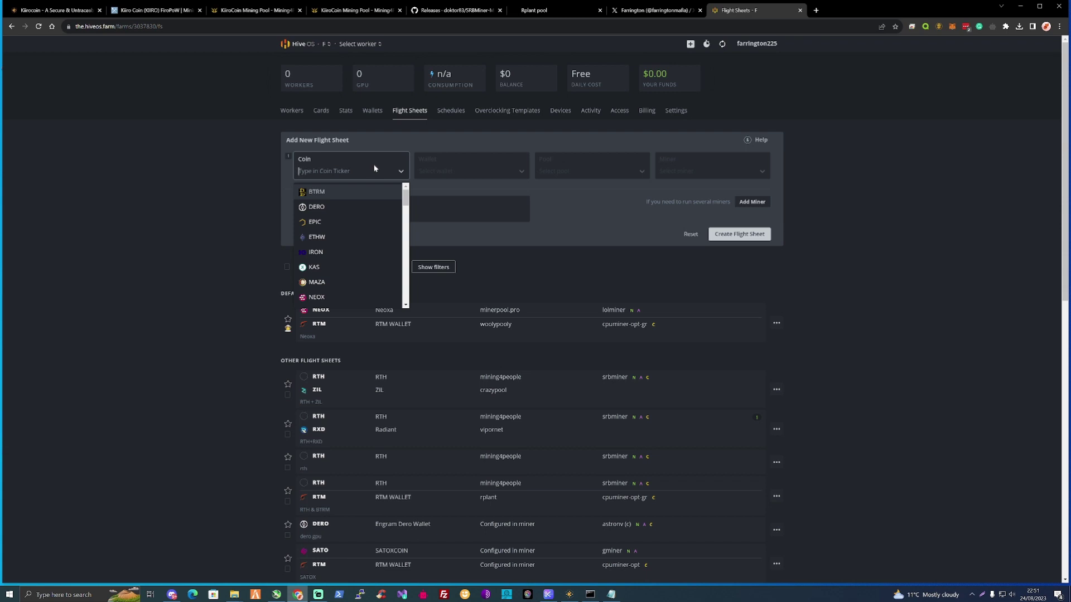
text(ki)
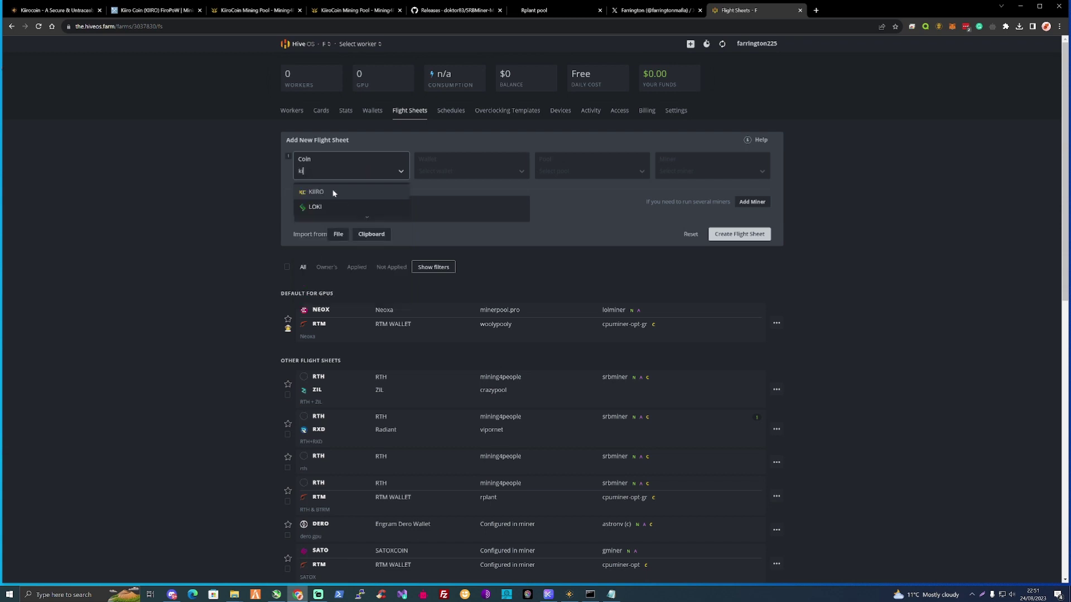
click(333, 193)
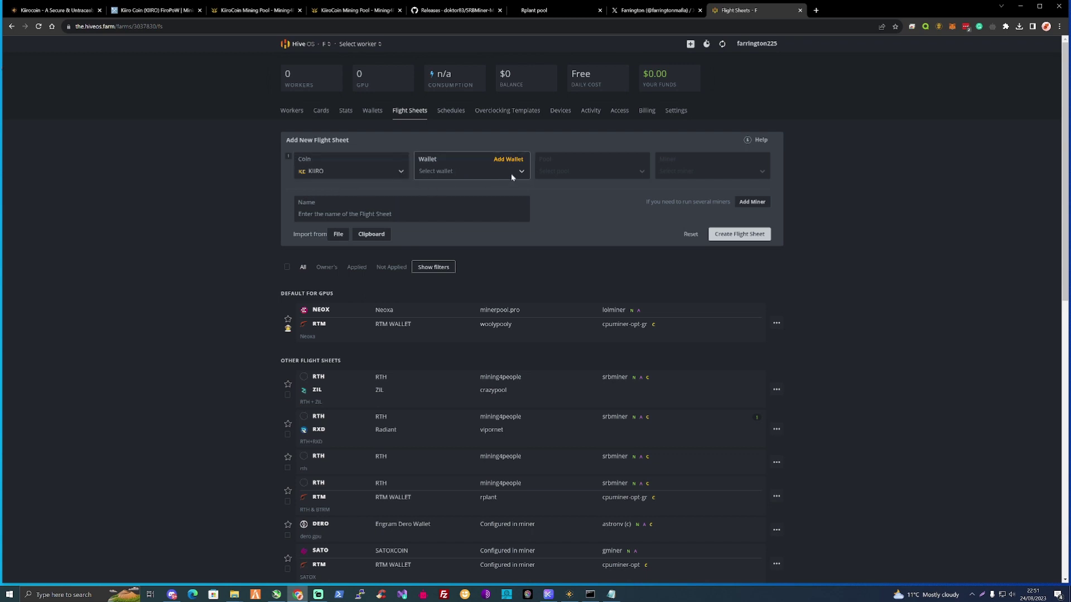
Add a KIIRO wallet named KIRRO, using the receiving address copied from the Kiirocoin Core wallet.
click(515, 160)
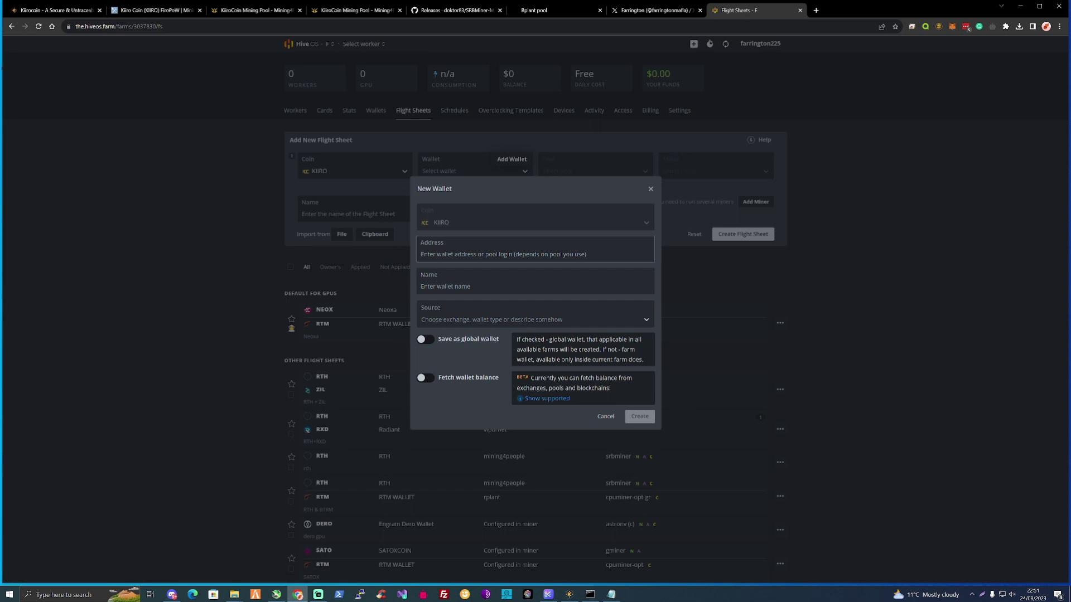
click(535, 284)
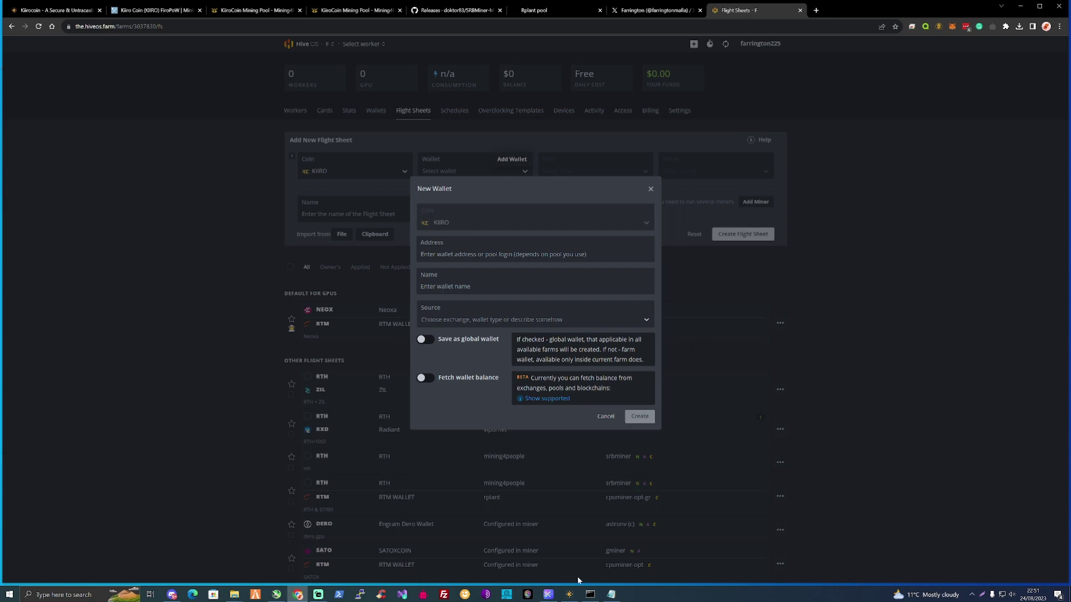
key(alt+Tab)
click(511, 417)
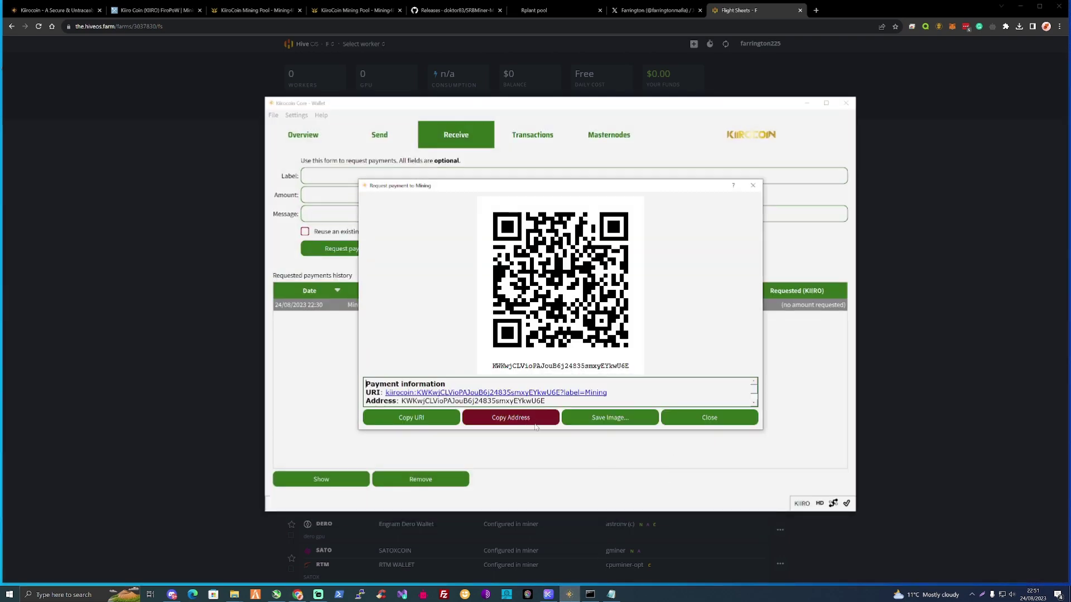
click(806, 104)
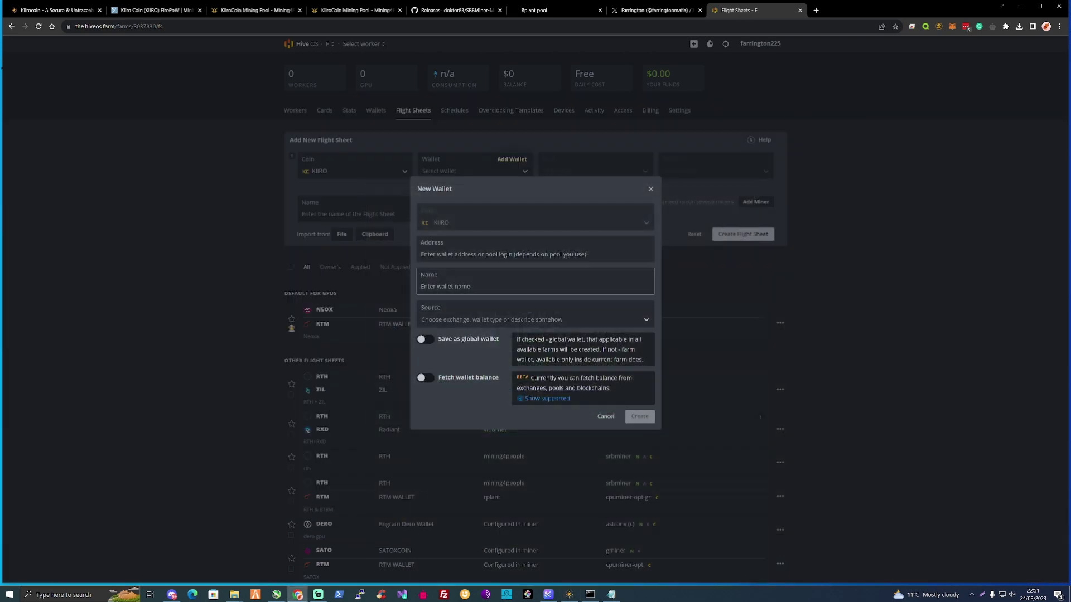
drag(762, 9, 1070, 12)
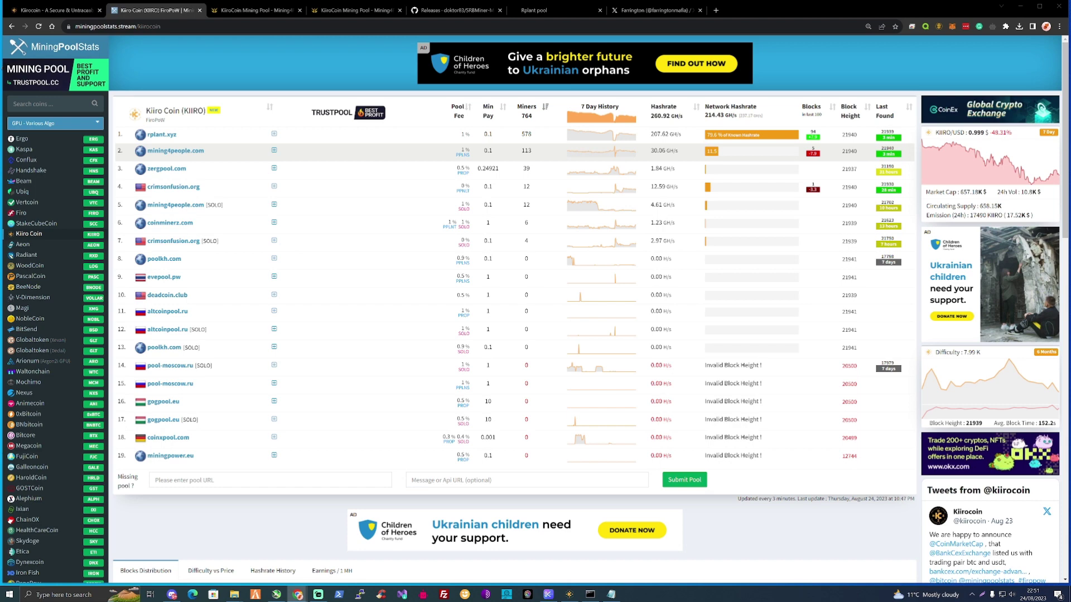
drag(1070, 12, 496, 15)
click(639, 416)
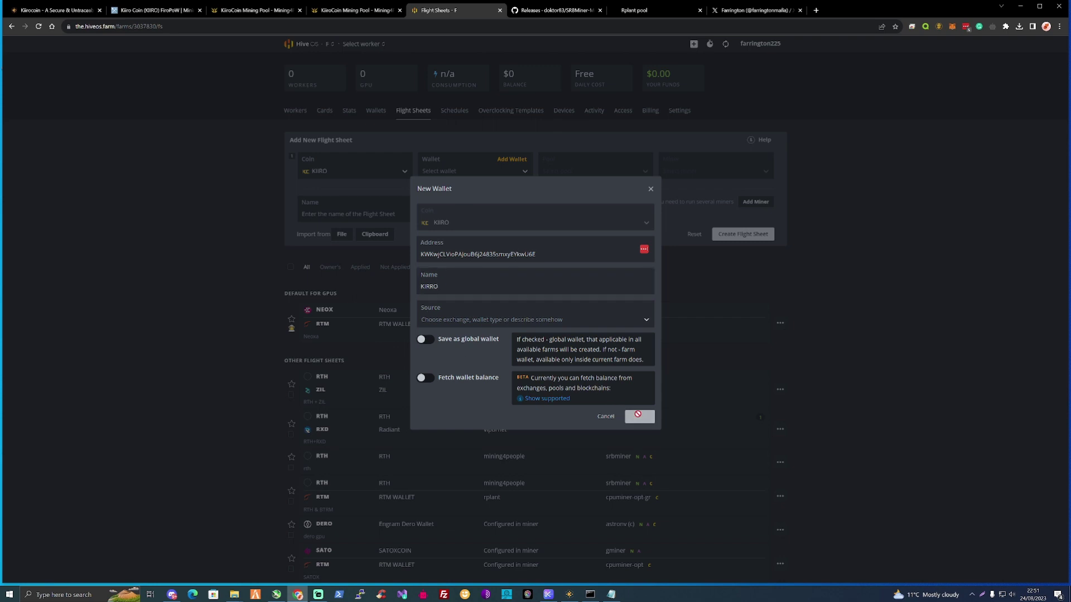
Set the flight sheet's pool to mining4people with the Germany LOW vardiff server and its miner to SRBMiner-MULTI.
click(583, 166)
click(584, 190)
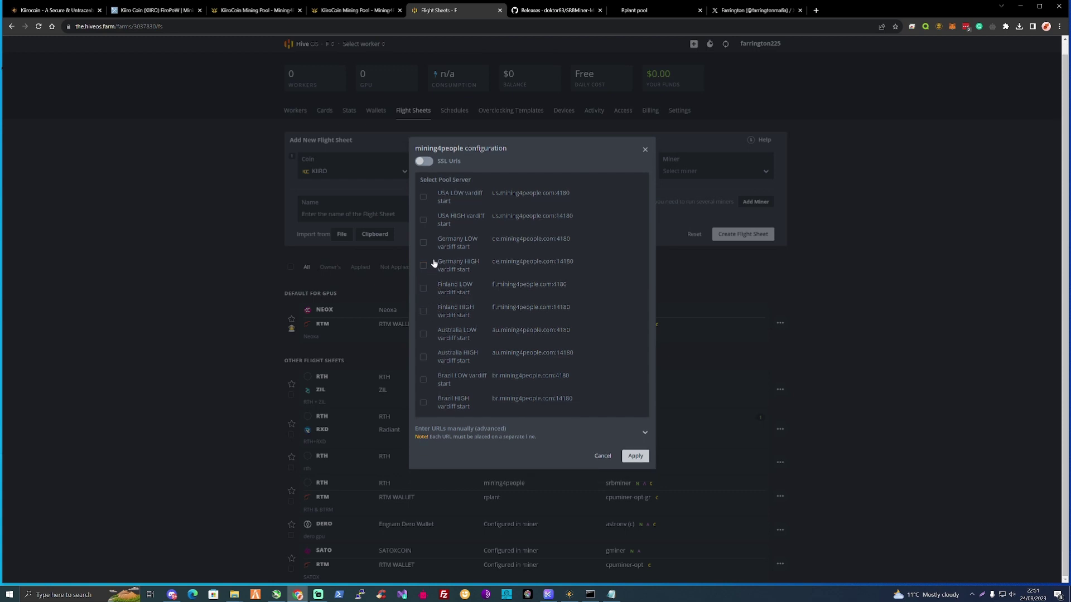
click(423, 243)
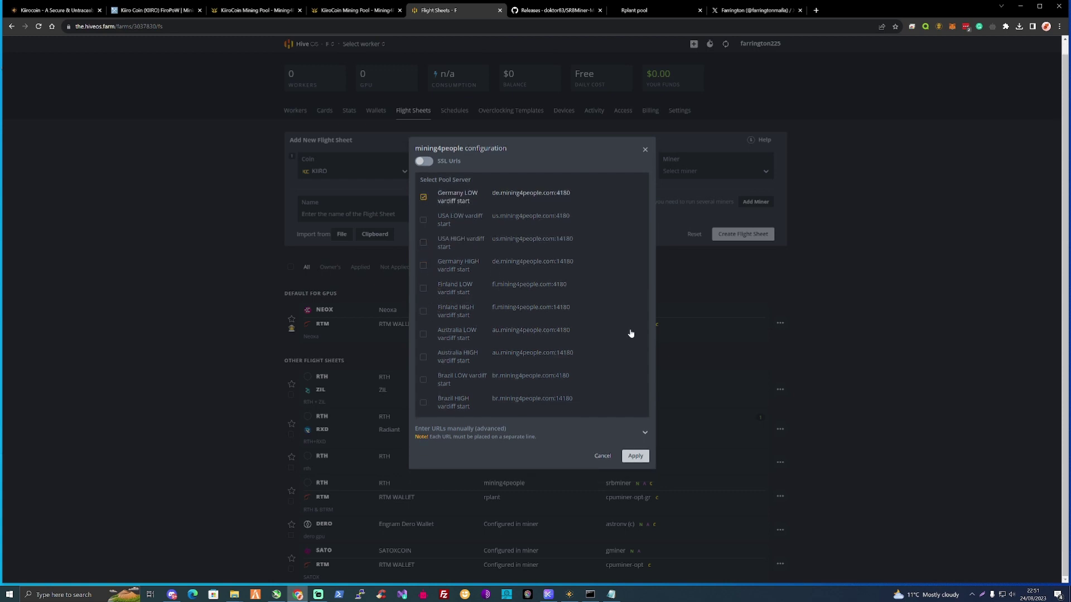
click(644, 457)
click(694, 172)
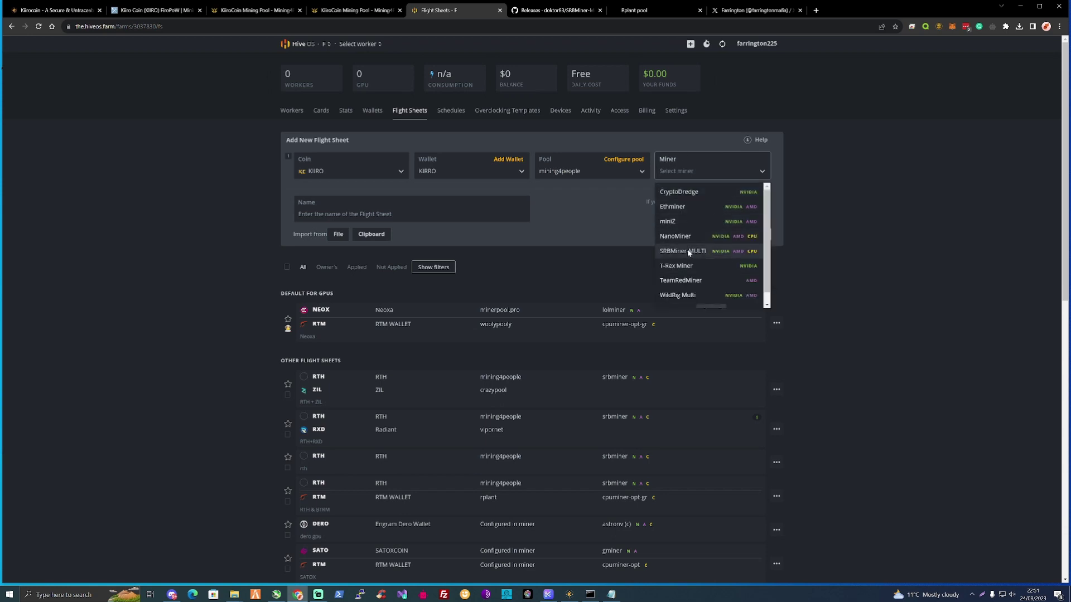
click(669, 251)
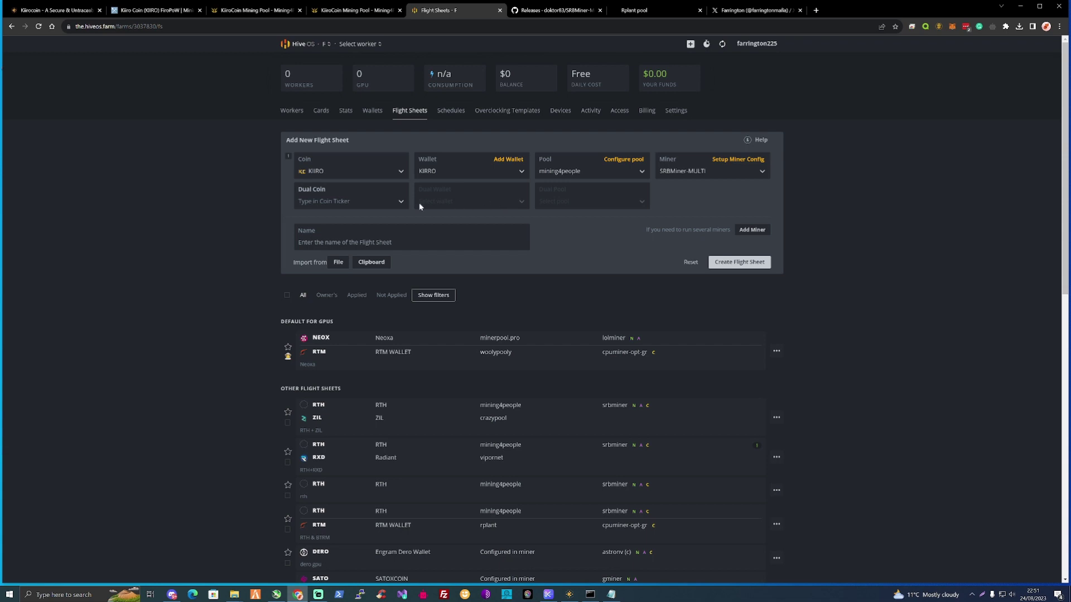
Name the flight sheet KIIROCOIN, without any dual coin, and create it.
click(393, 202)
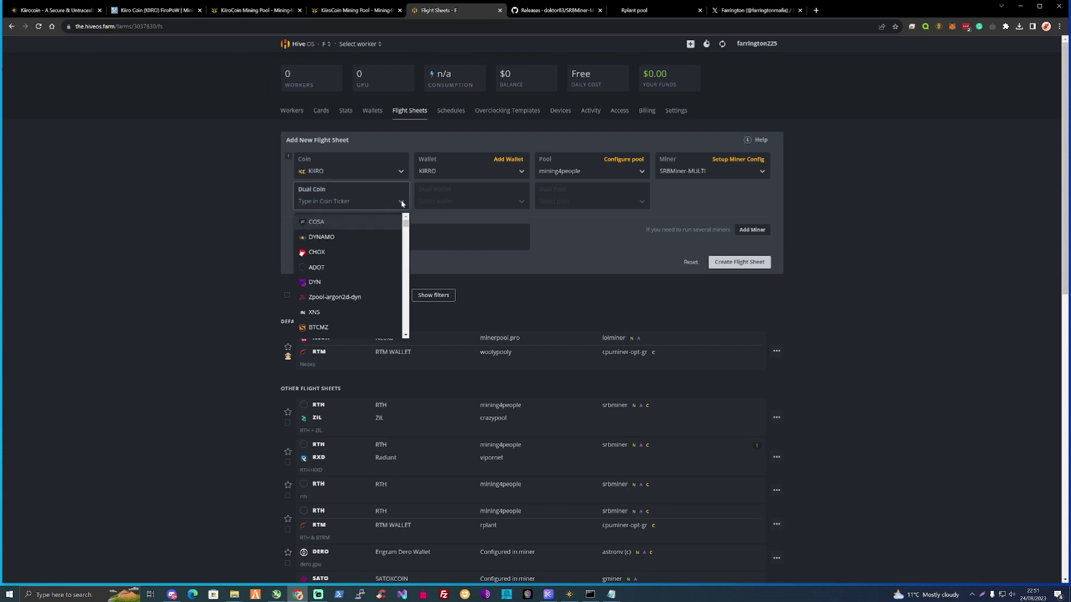
click(693, 209)
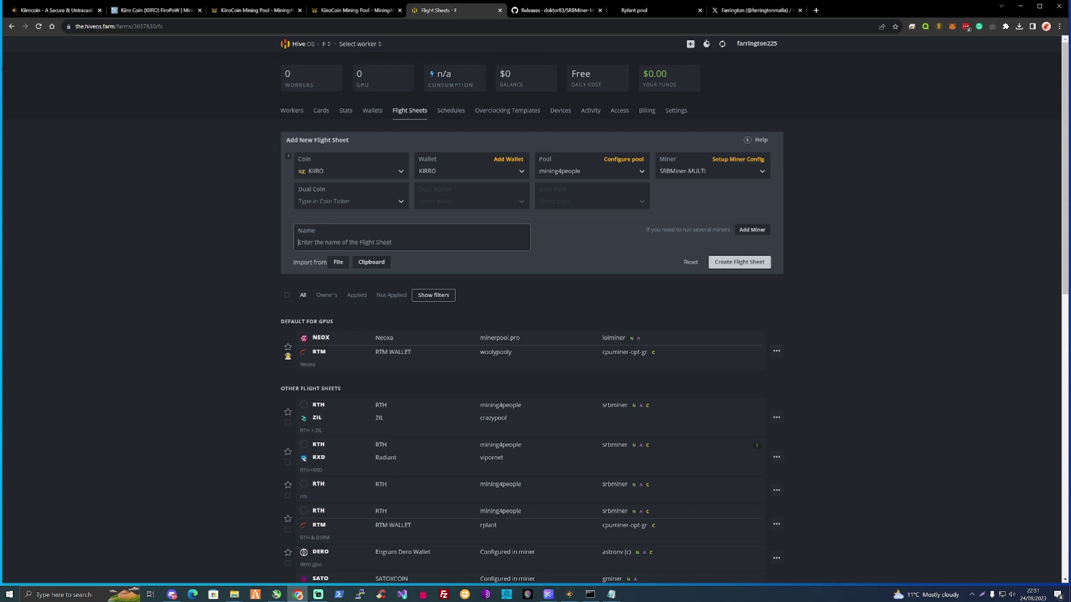
text(KIR)
text(ROCOIN)
click(738, 262)
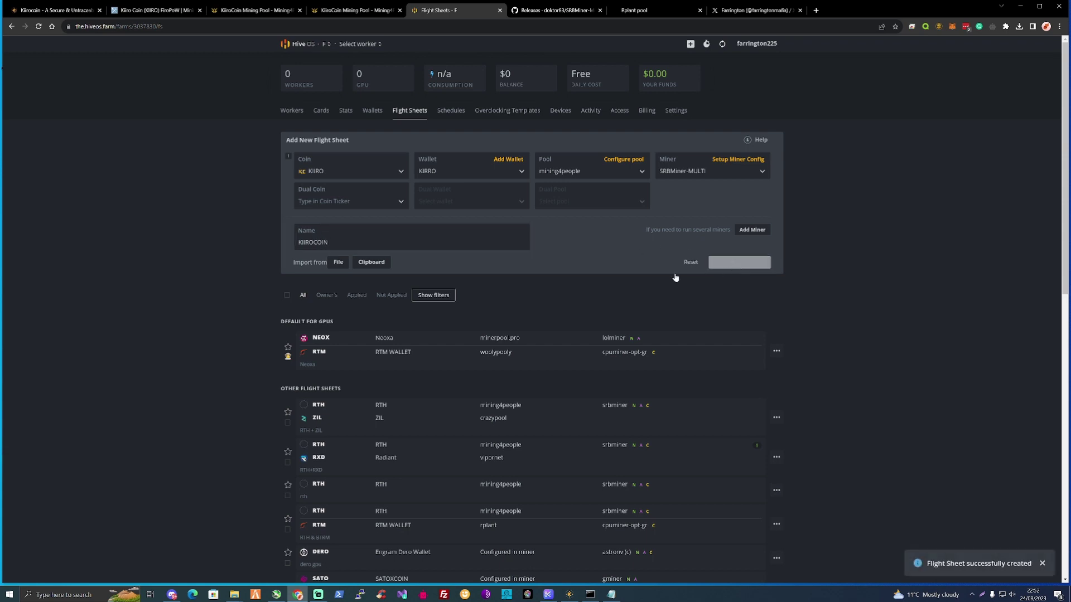
scroll(608, 279, down, 6)
scroll(608, 268, up, 5)
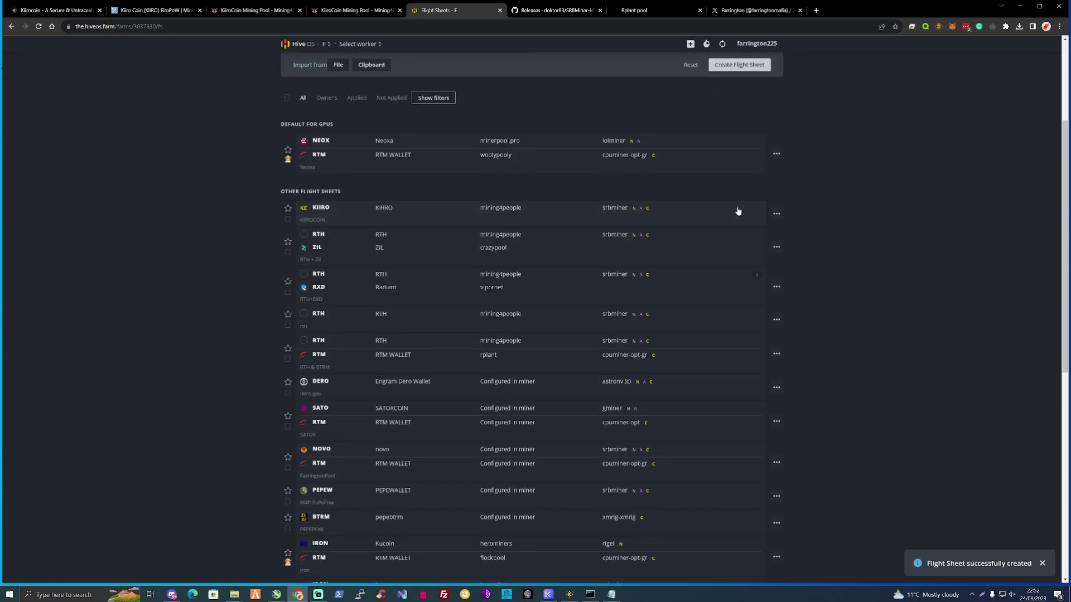
Open the worker rigCB5A61 and apply the KIIROCOIN flight sheet to it.
click(361, 44)
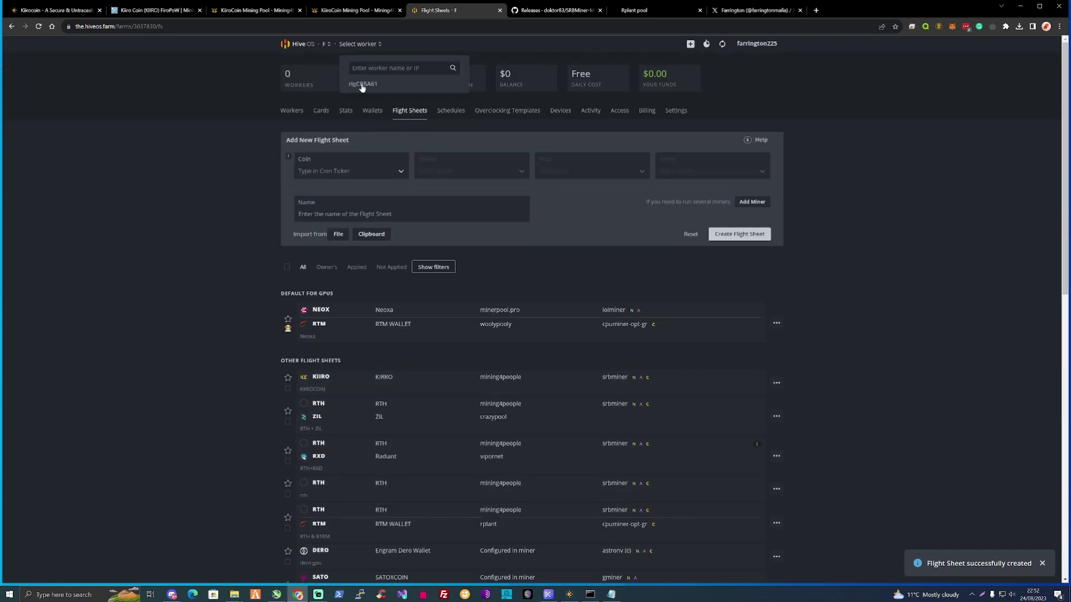
click(365, 96)
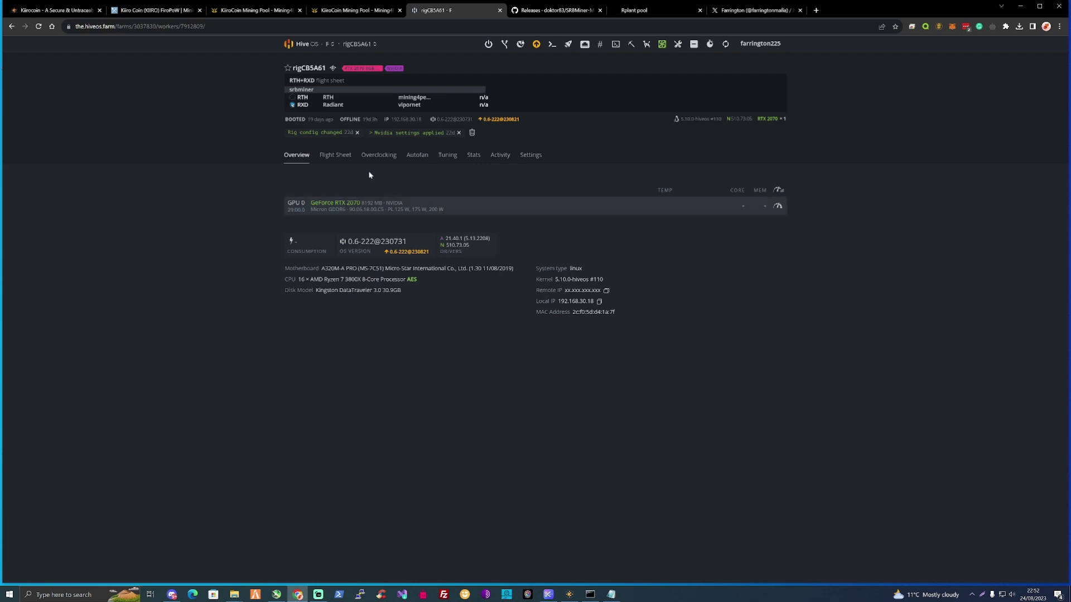
click(335, 155)
scroll(661, 295, down, 4)
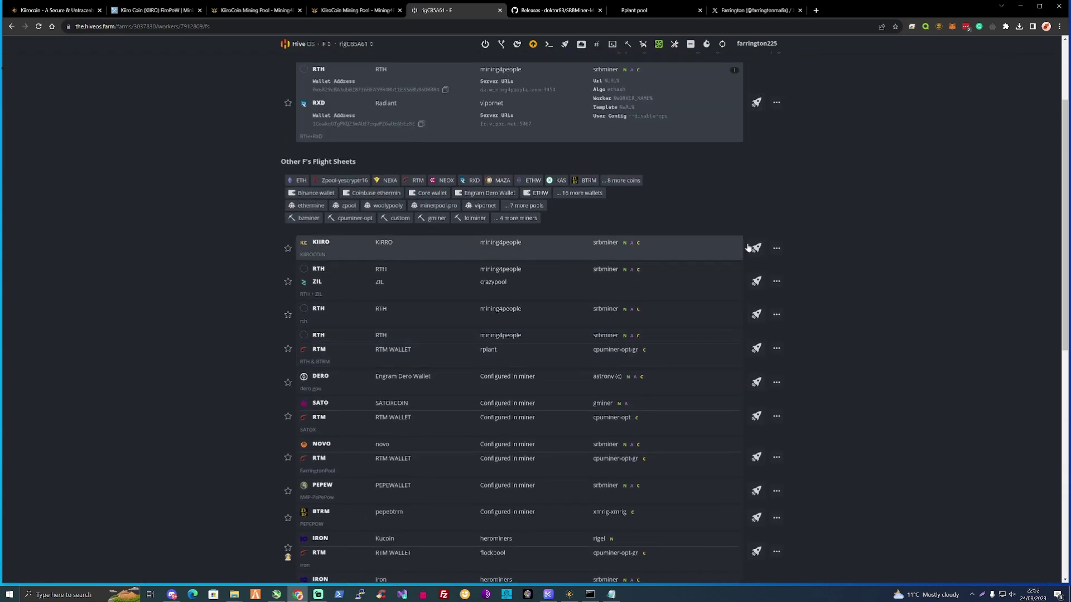
click(756, 247)
Look through the rig's miner tuning and open its overclocking configurations.
scroll(564, 262, up, 2)
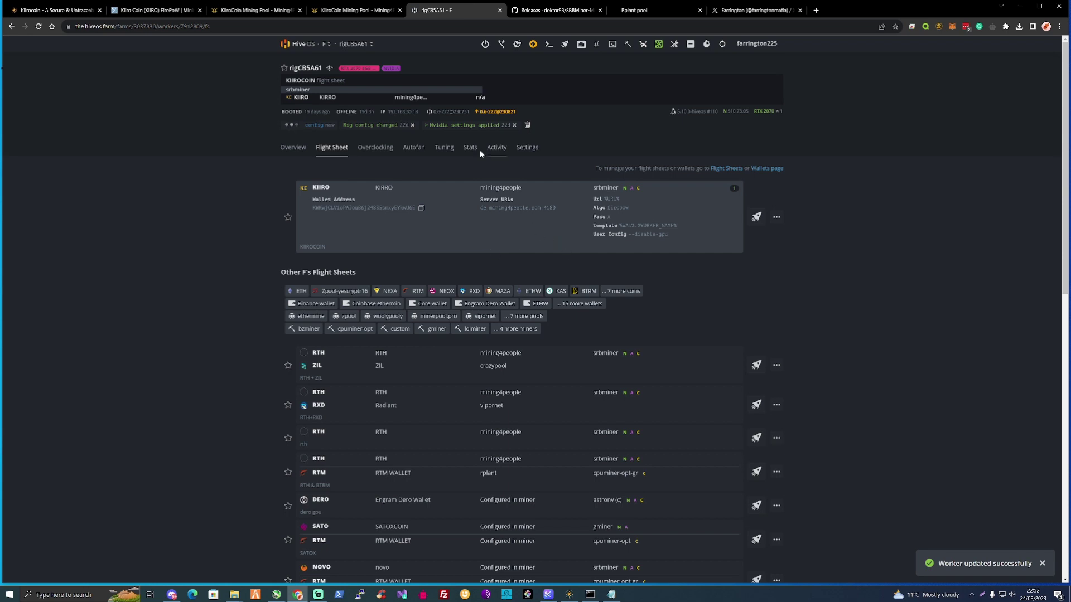
click(443, 151)
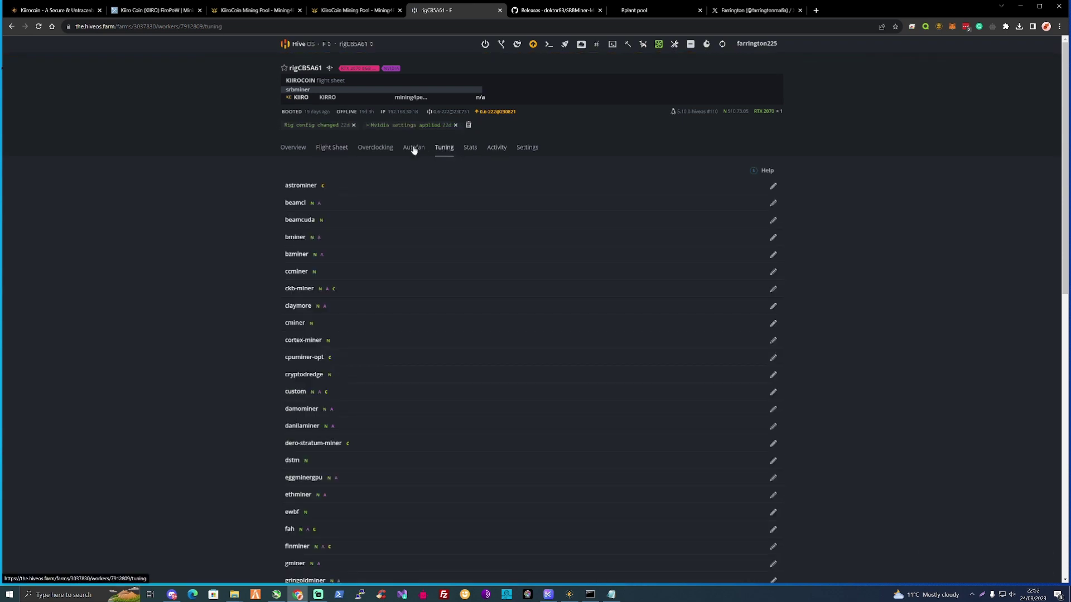
click(388, 149)
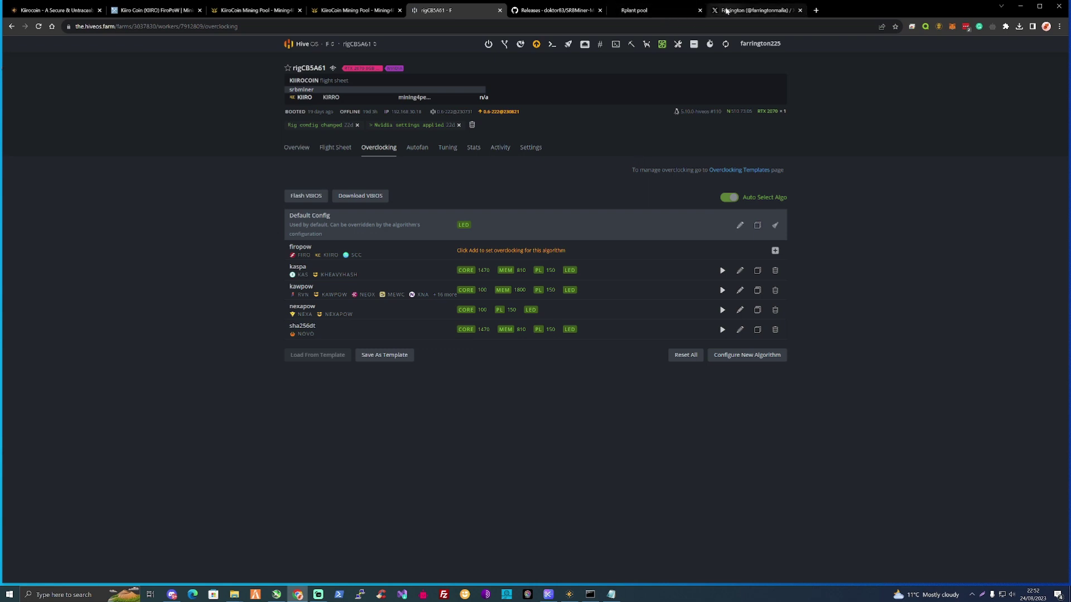
Open the NVIDIA RTX 3090 page on hashrate.no in a new browser tab and view its mining estimates.
click(815, 10)
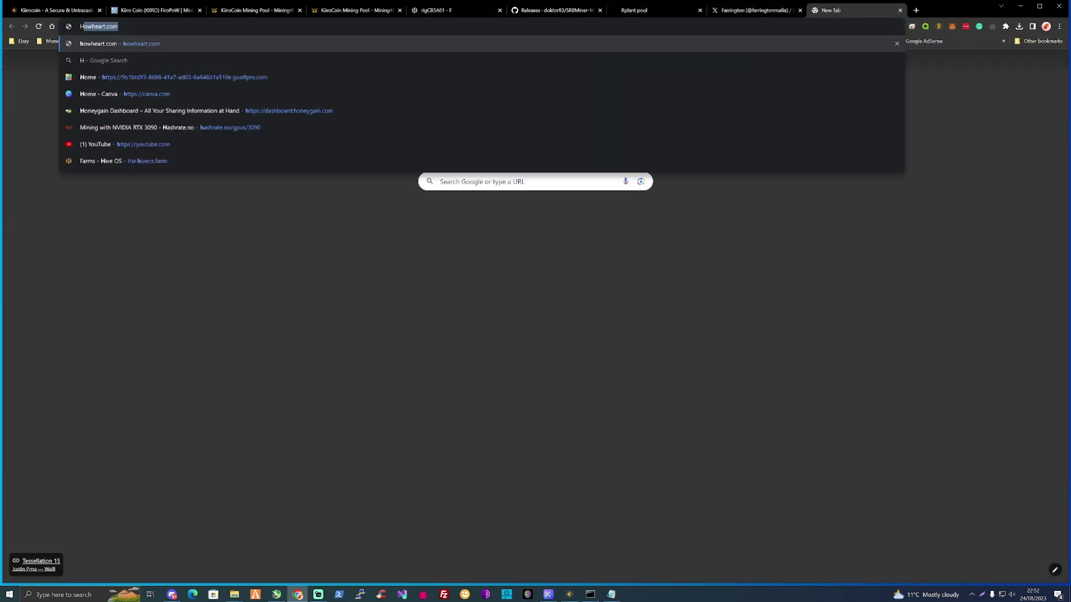
text(HAShrate.no/gpus/3090)
click(383, 49)
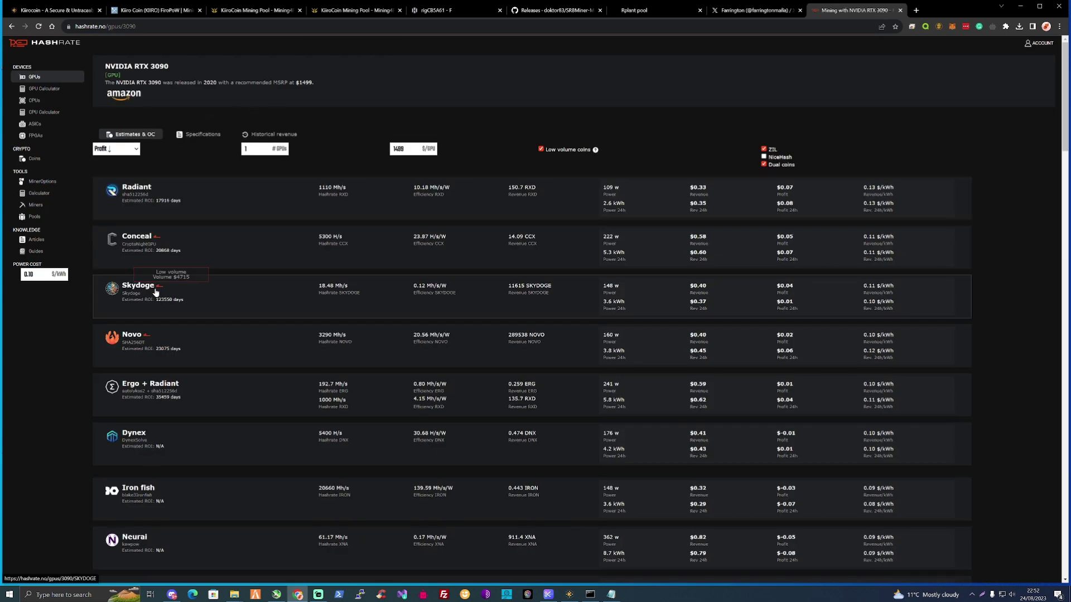
scroll(162, 220, down, 1)
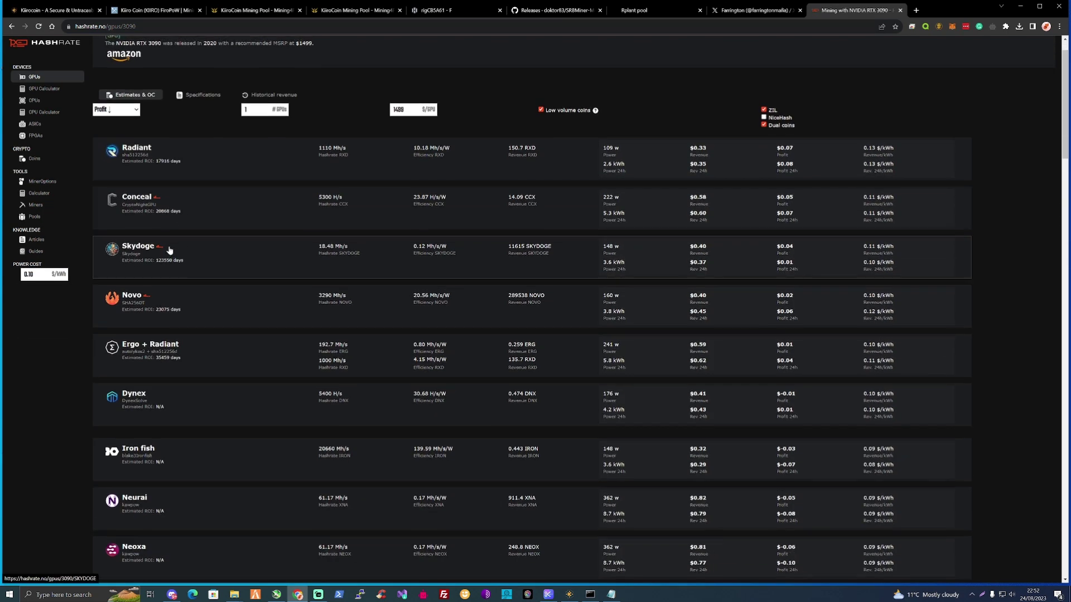
scroll(161, 246, up, 1)
Sort the RTX 3090 coin estimates by 24-hour profit and examine where KiiroCoin ranks.
click(132, 149)
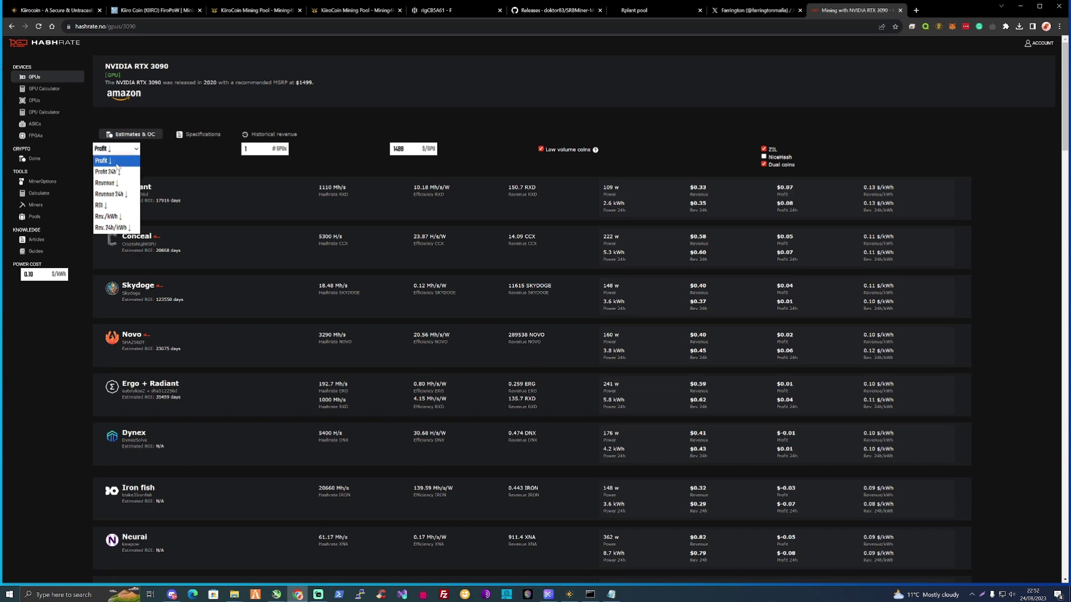
click(129, 161)
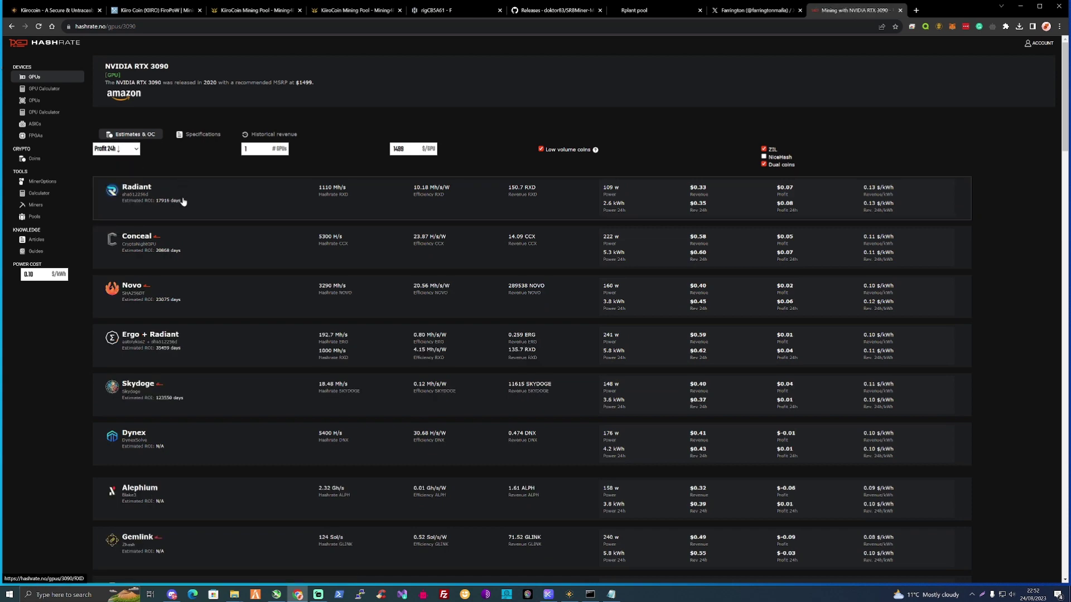
scroll(181, 212, down, 3)
scroll(184, 216, down, 5)
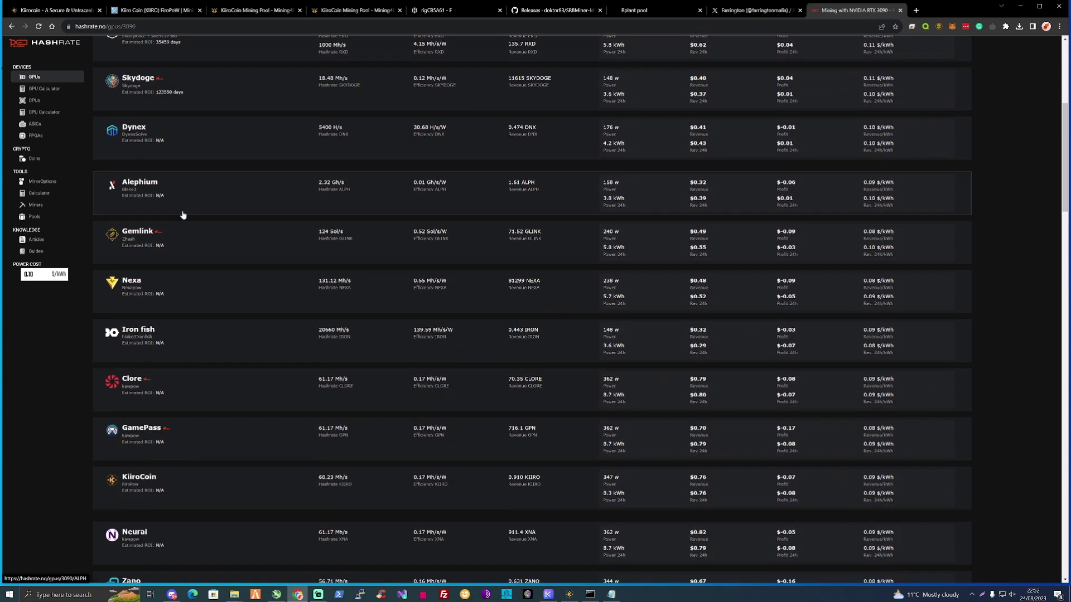
scroll(218, 306, up, 8)
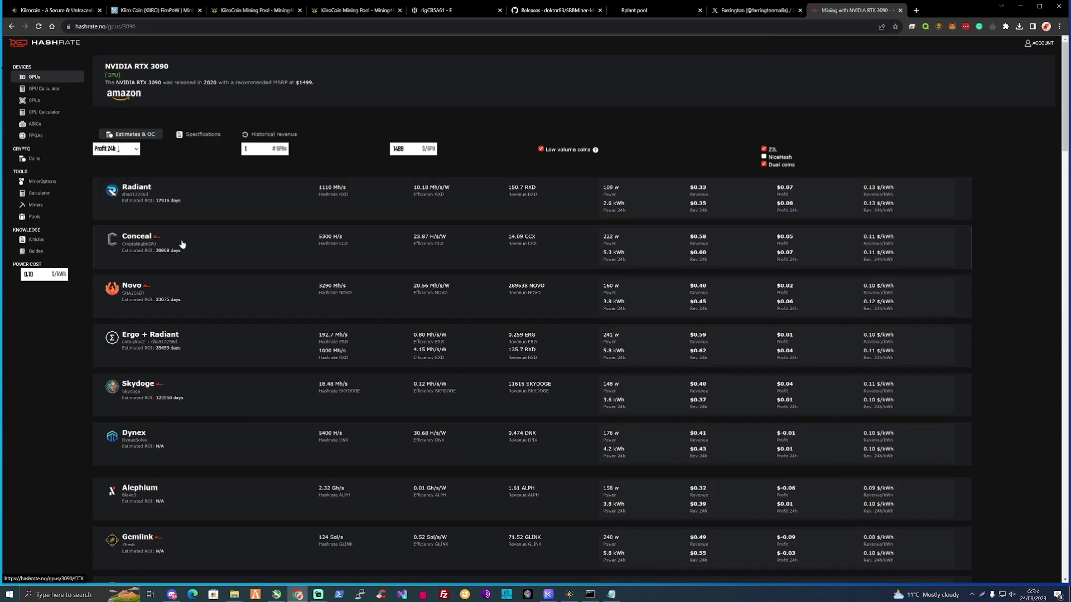
Include NiceHash in the RTX 3090 coin estimates, rank them by current profit and open the KiiroCoin entry.
click(763, 157)
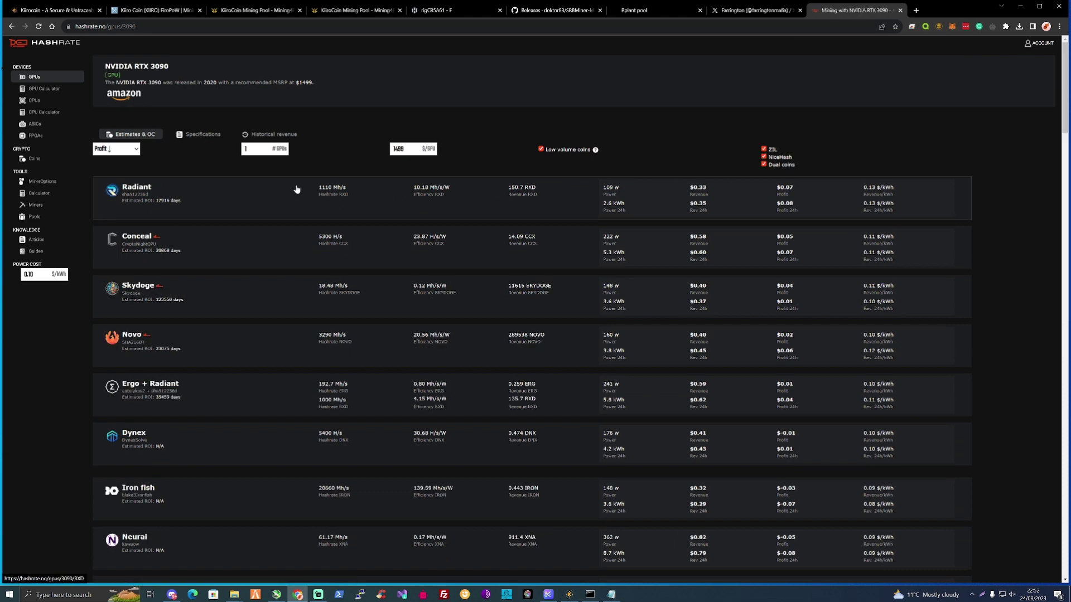
scroll(301, 190, down, 5)
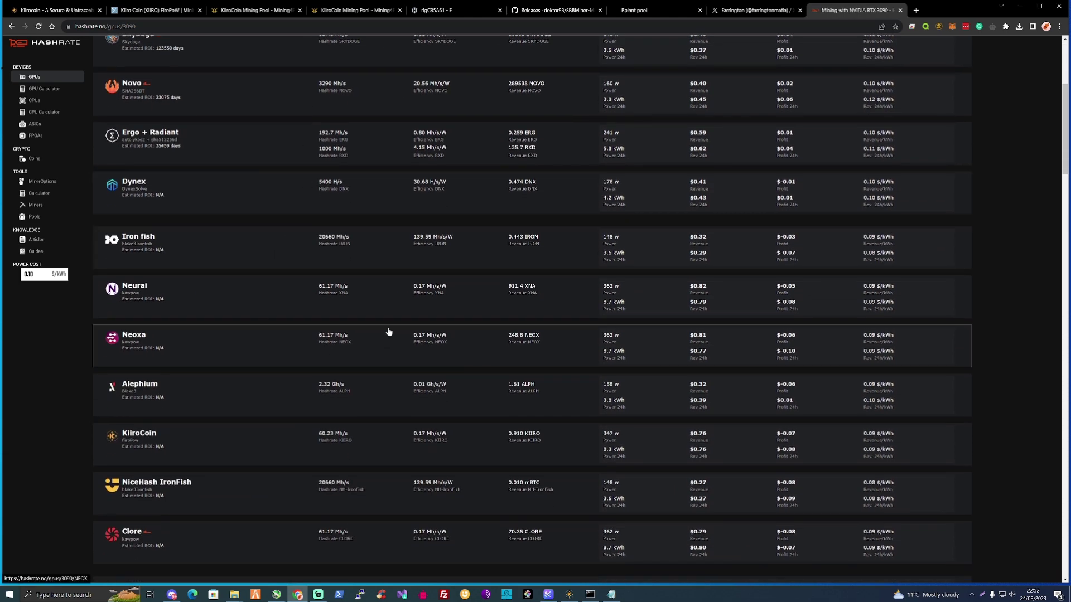
click(141, 445)
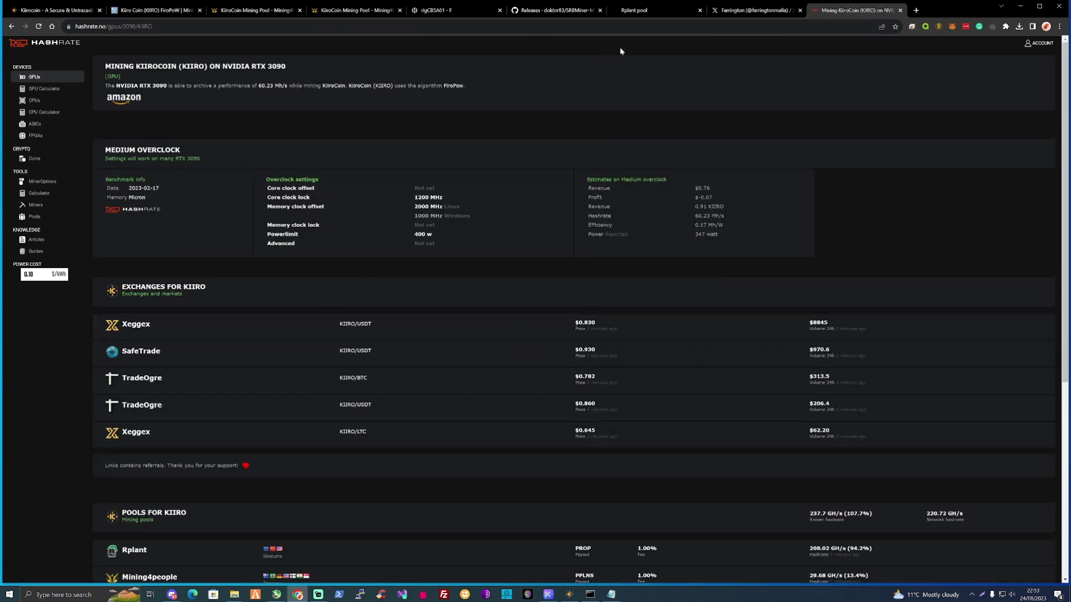
Compare the rig's Hive OS overclocking page with hashrate.no's KiiroCoin core clock lock, memory clock offset and power limit for the RTX 3090.
click(450, 10)
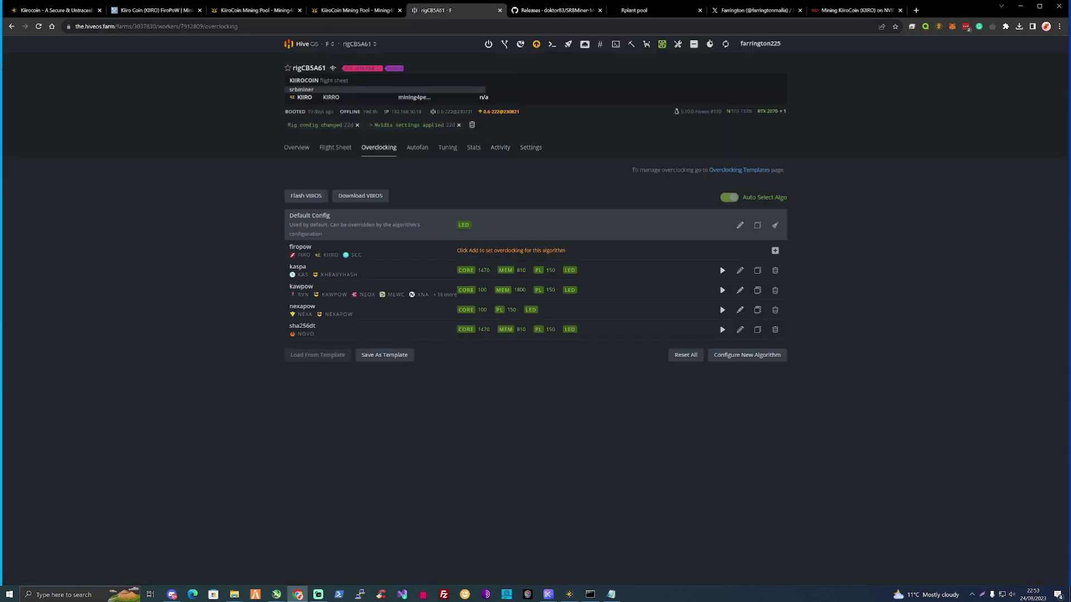
key(ctrl+9)
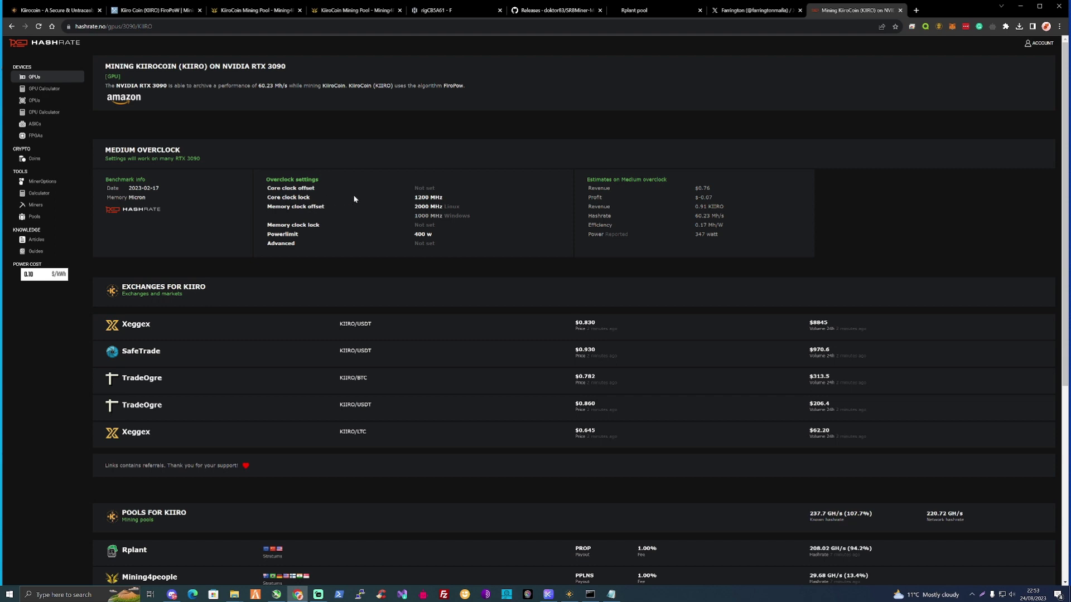
double_click(421, 197)
double_click(276, 206)
drag(444, 215, 415, 235)
click(433, 240)
Bring up the running miner console and MSI Afterburner, and lower the RTX 3090's memory clock offset.
click(590, 594)
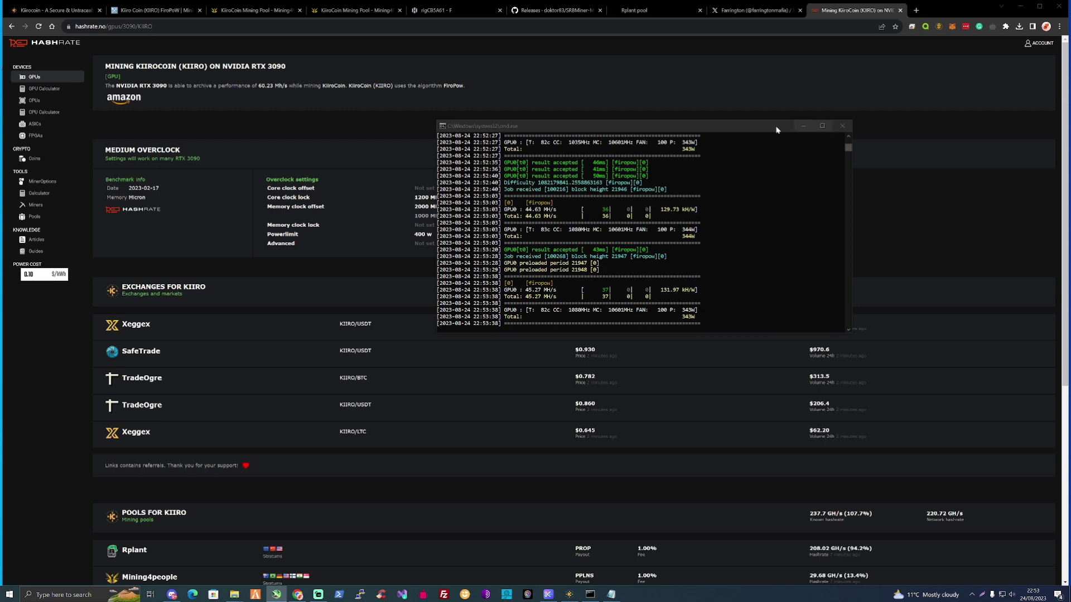
drag(771, 127, 778, 126)
click(277, 594)
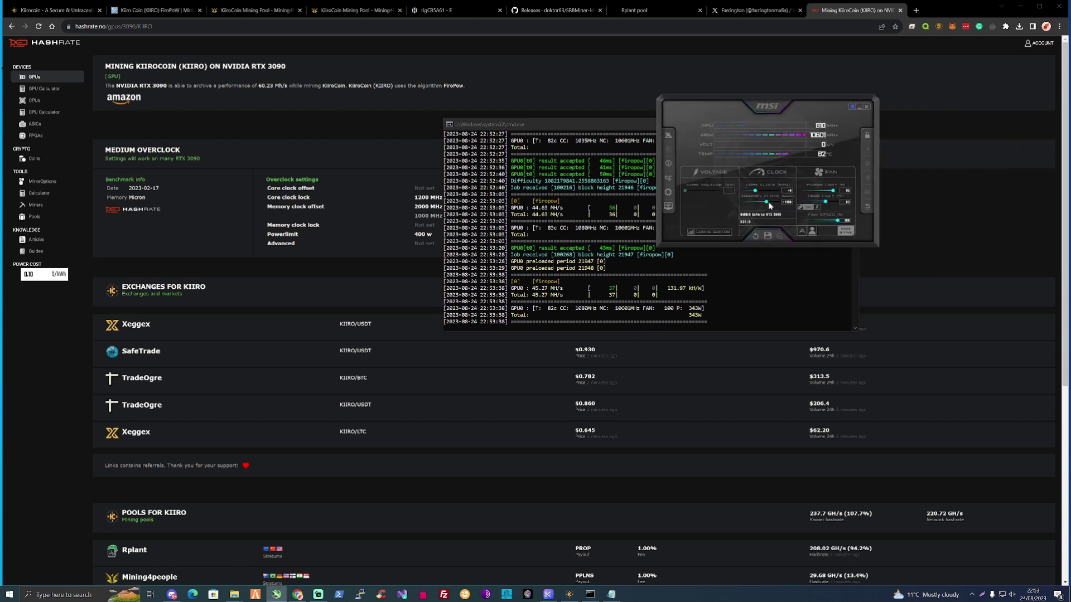
drag(769, 202, 764, 204)
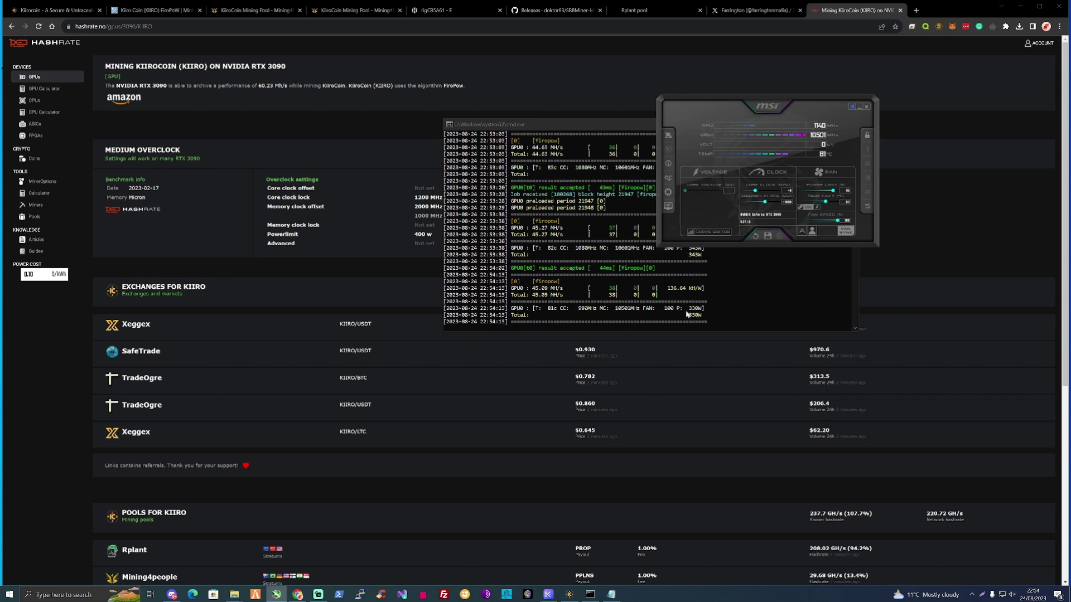
Reposition the miner console to check its output, and slightly lower the RTX 3090's power limit in MSI Afterburner and apply it.
drag(623, 131, 569, 134)
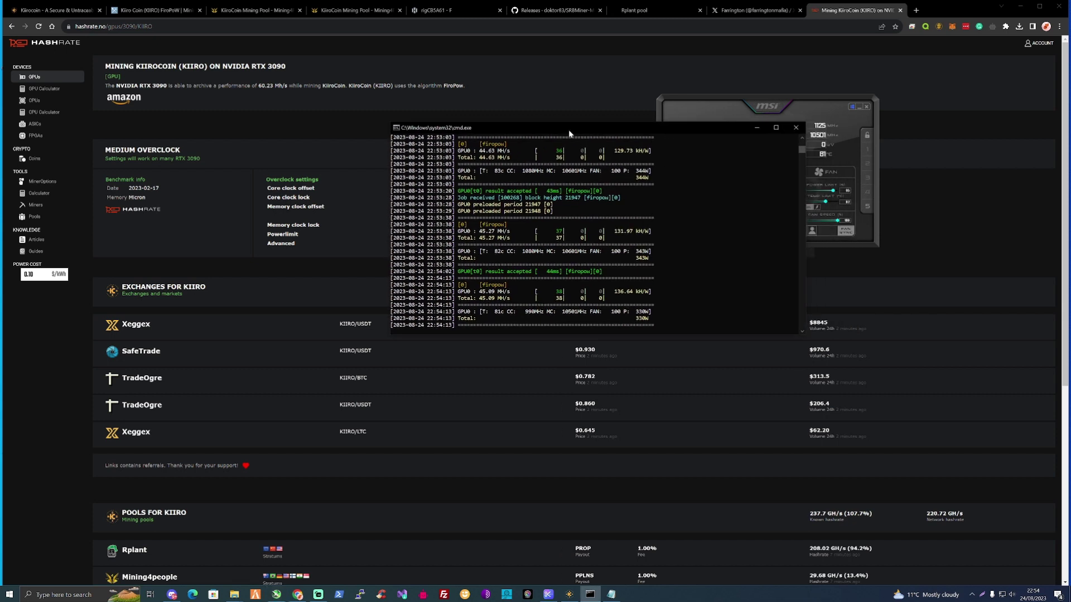
click(828, 162)
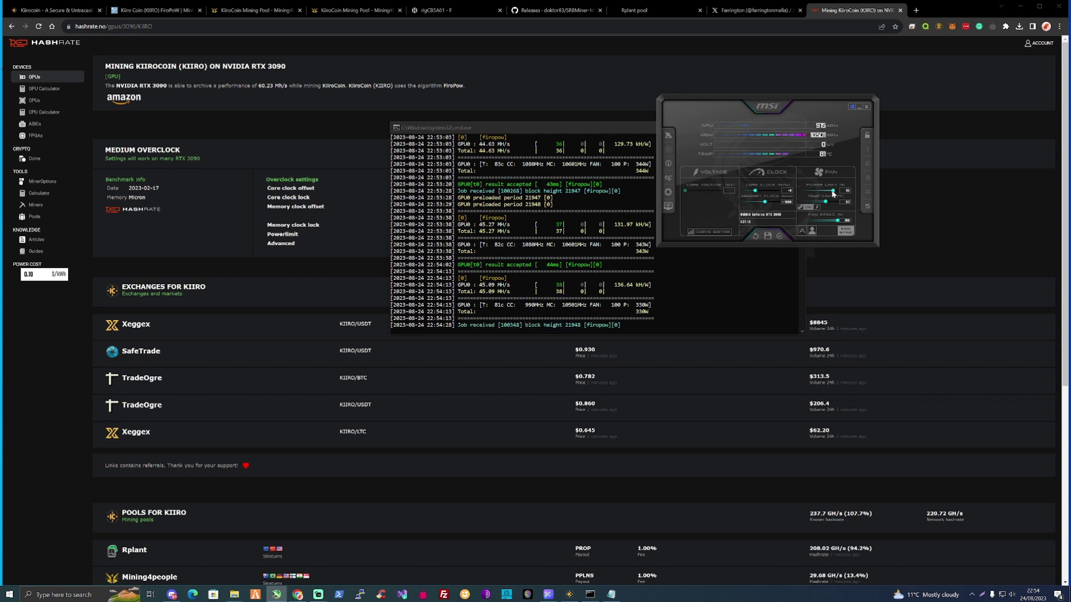
drag(833, 192, 831, 192)
click(779, 235)
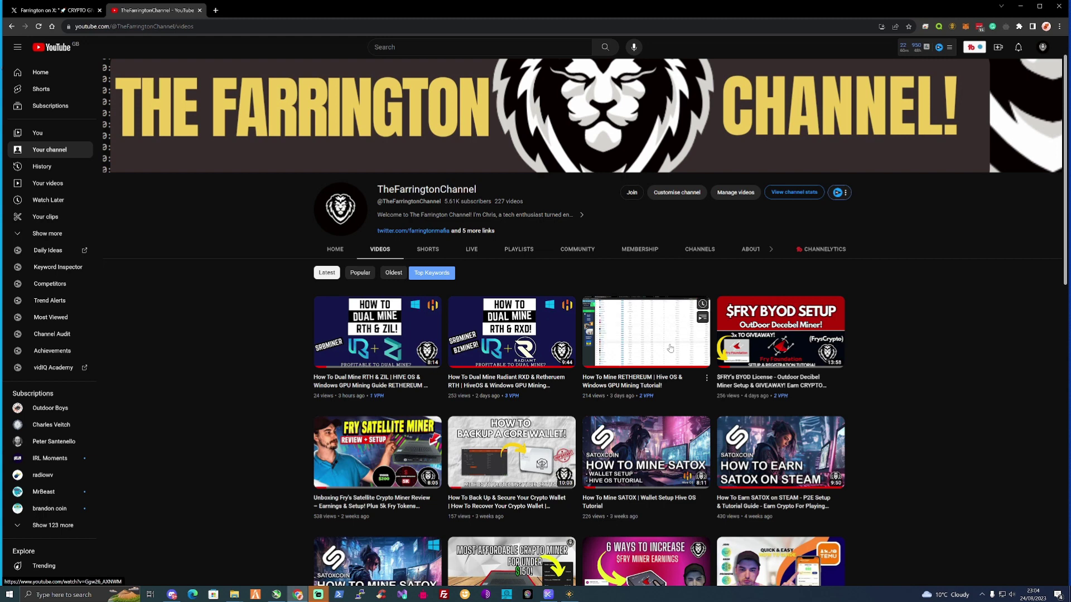
View the $FRY BYOD license giveaway post on X and open its author's profile.
mouse_move(777, 332)
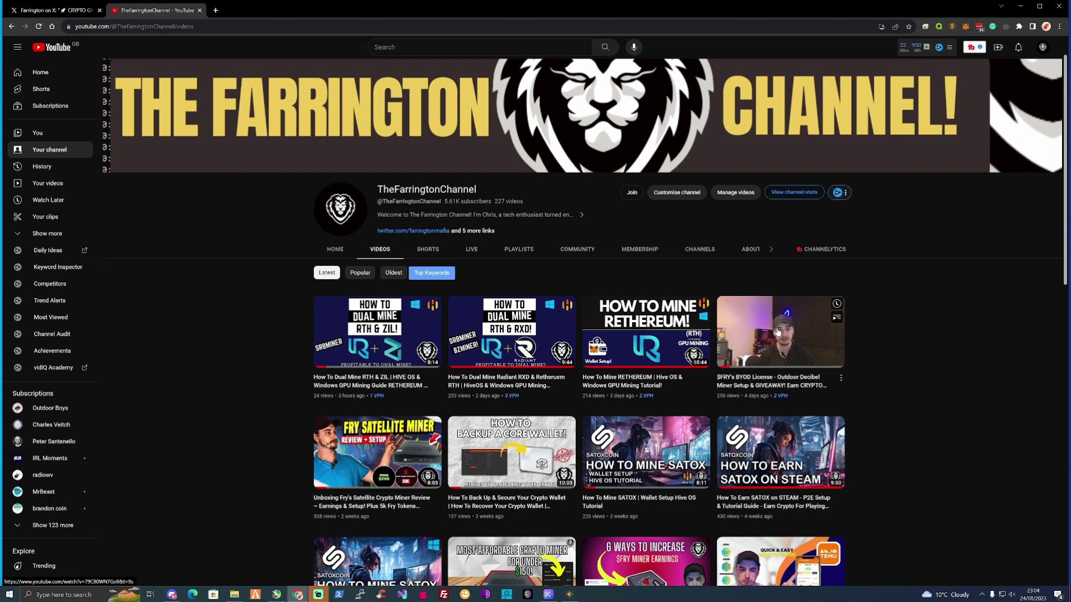
click(53, 10)
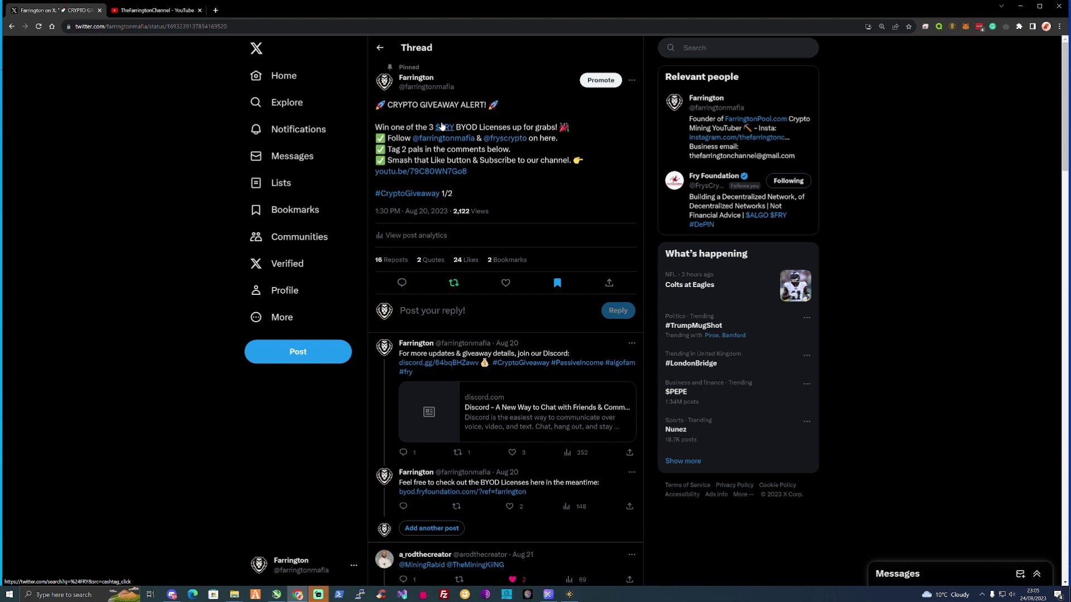
click(410, 79)
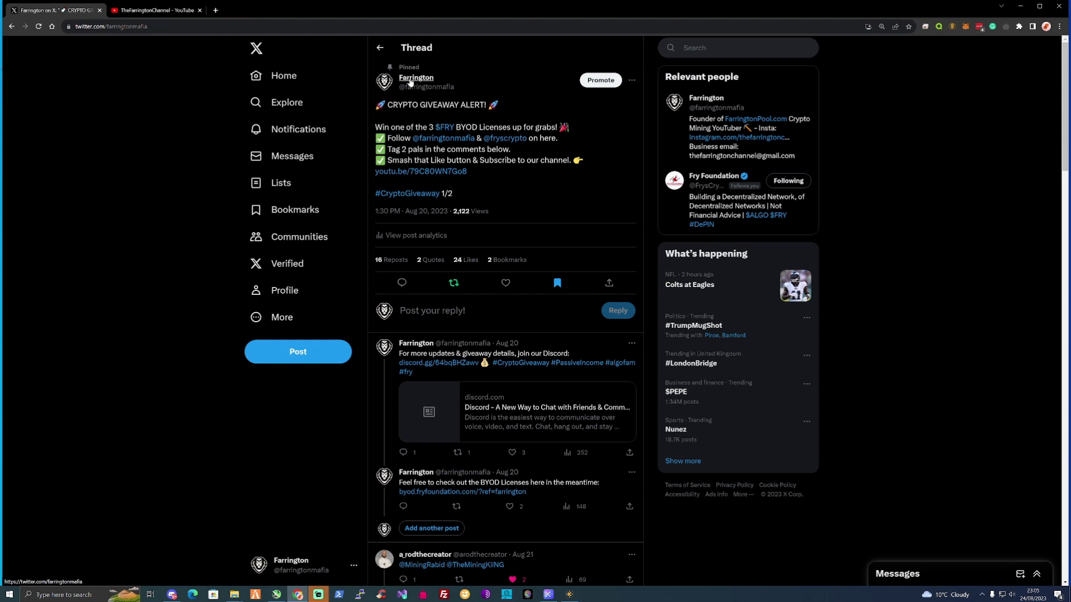
scroll(429, 116, down, 5)
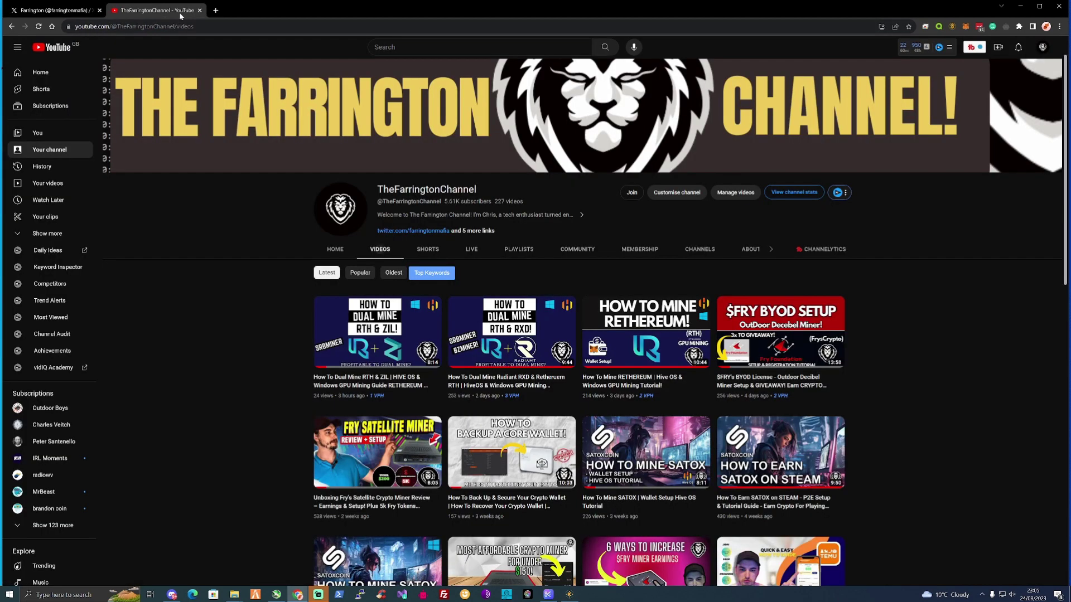
Look at the YouTube channel's latest videos and browse the pinned and recent posts on the X profile.
click(167, 10)
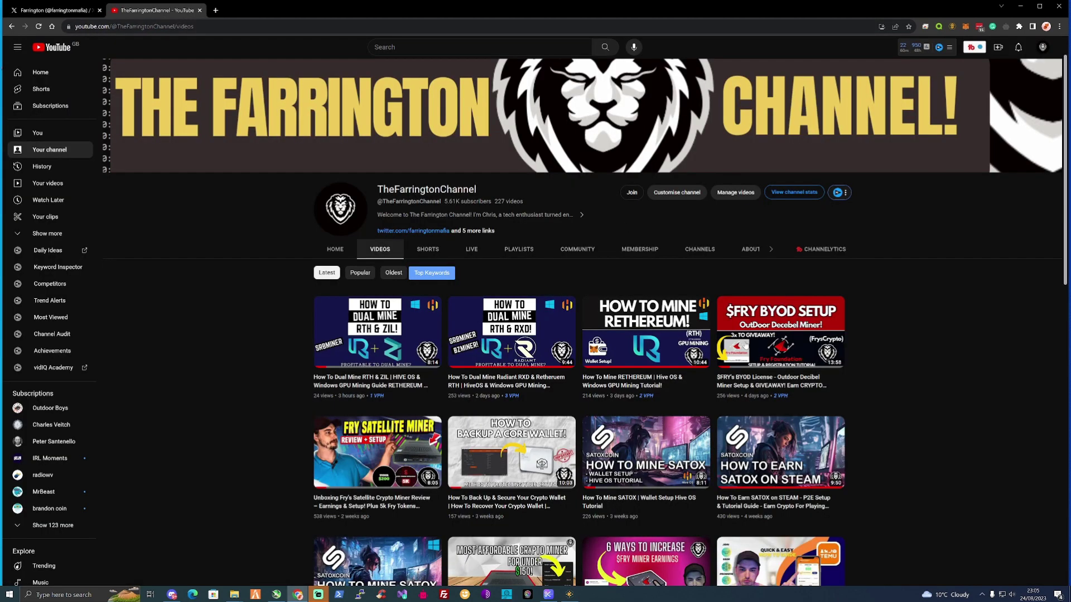
click(56, 10)
scroll(160, 69, up, 5)
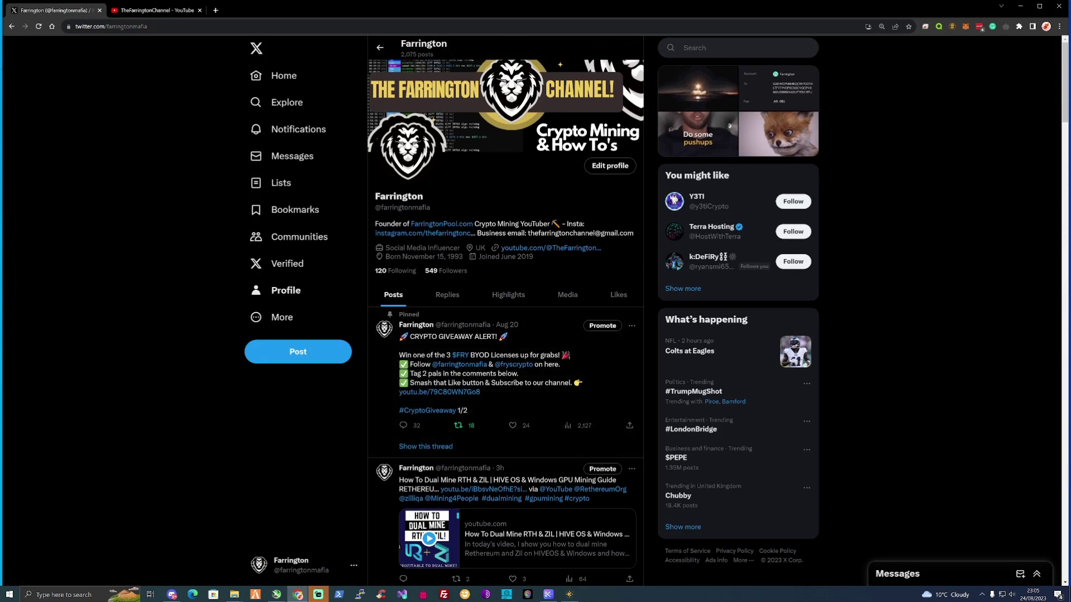
scroll(525, 354, down, 2)
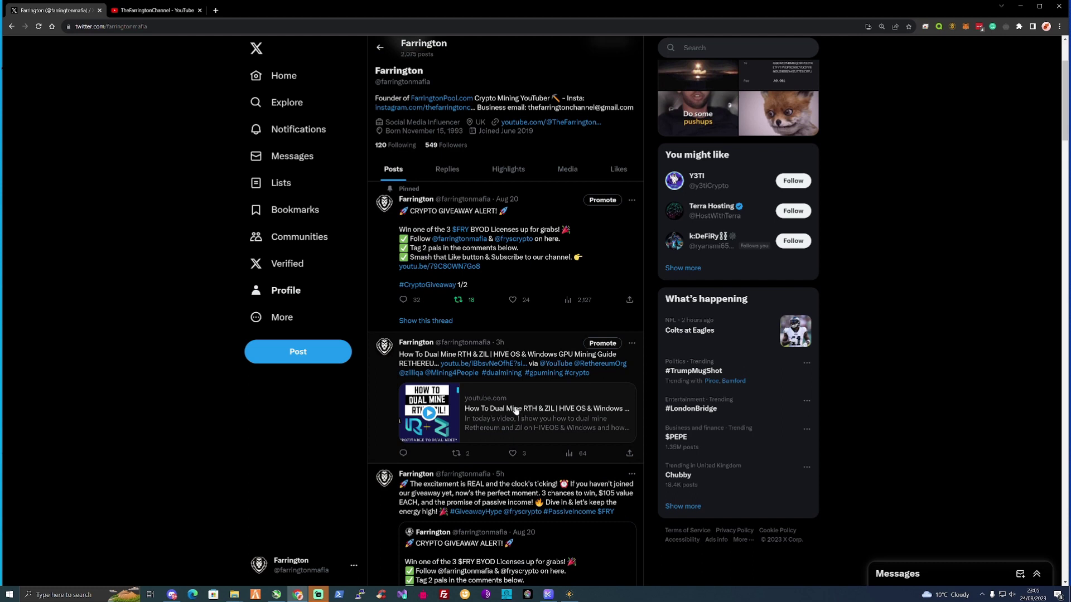
scroll(516, 411, up, 2)
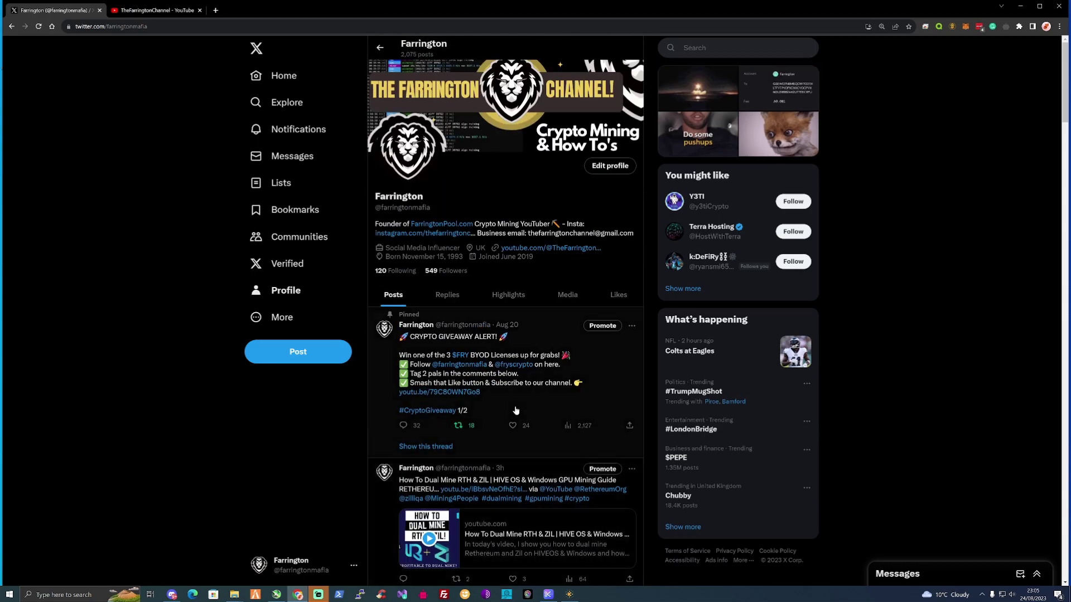